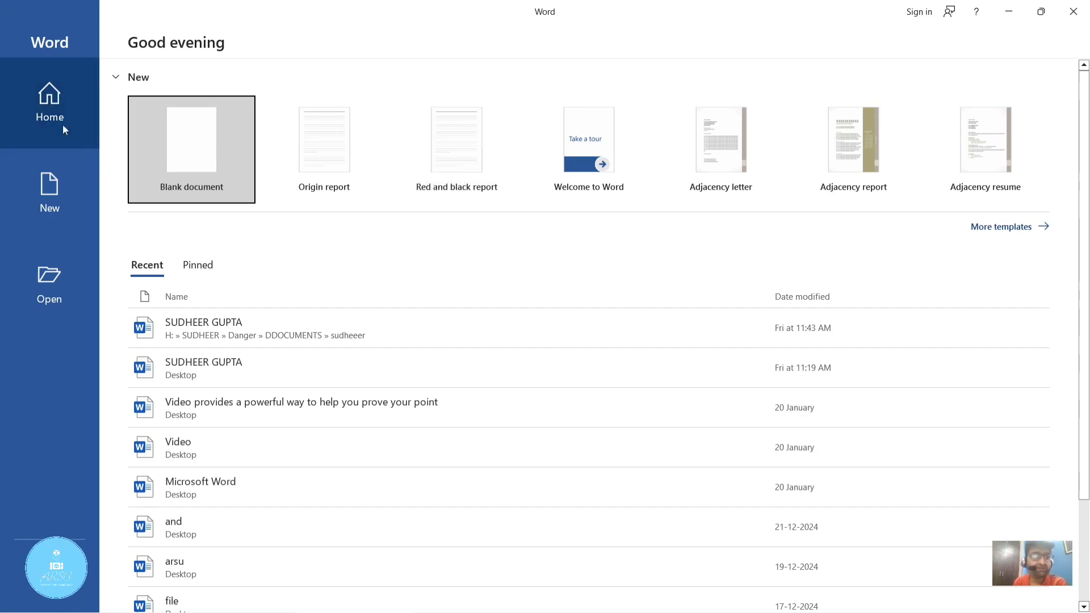
Create a blank document and generate five paragraphs of sample text with =rand()
click(181, 162)
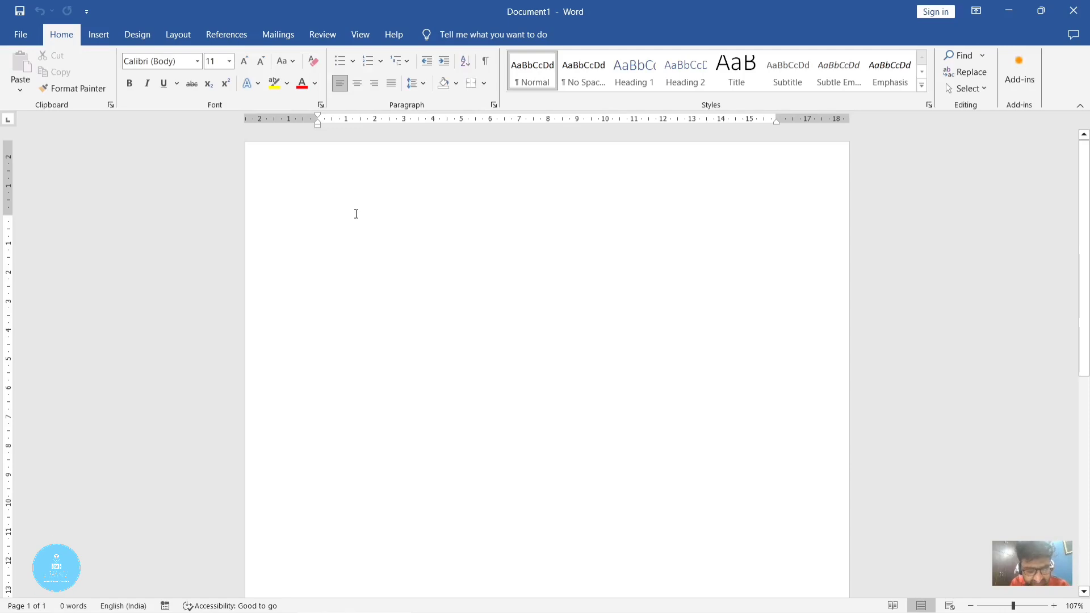
text(=r)
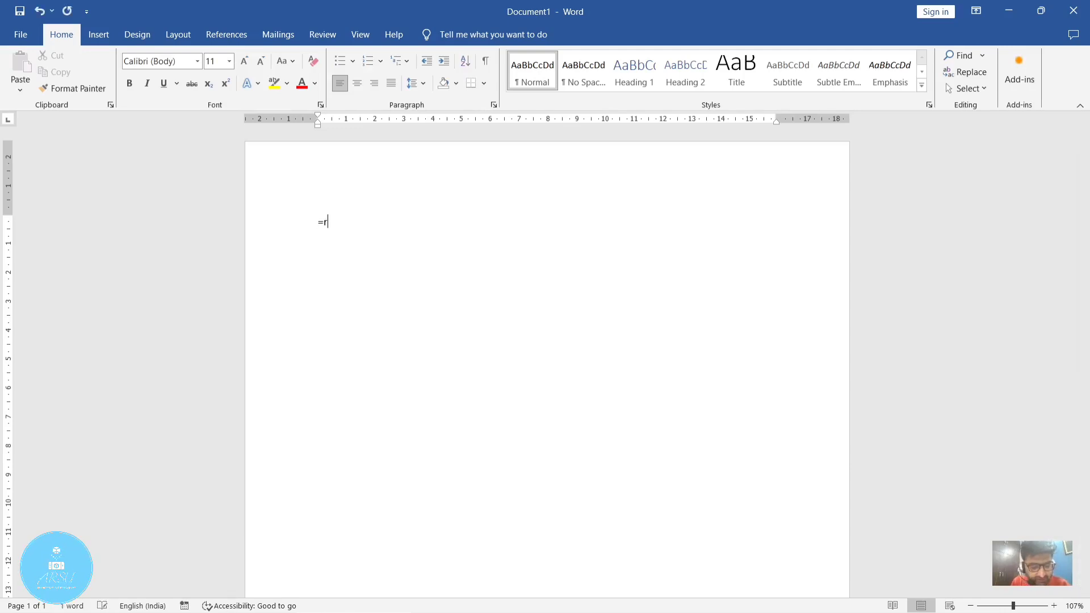
text(and())
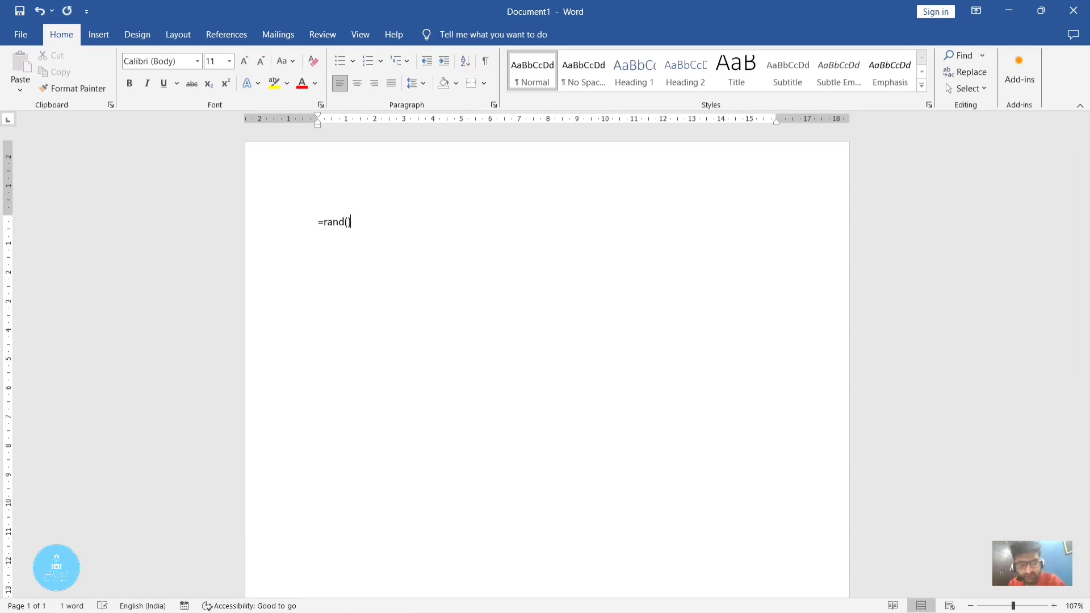
key(Return)
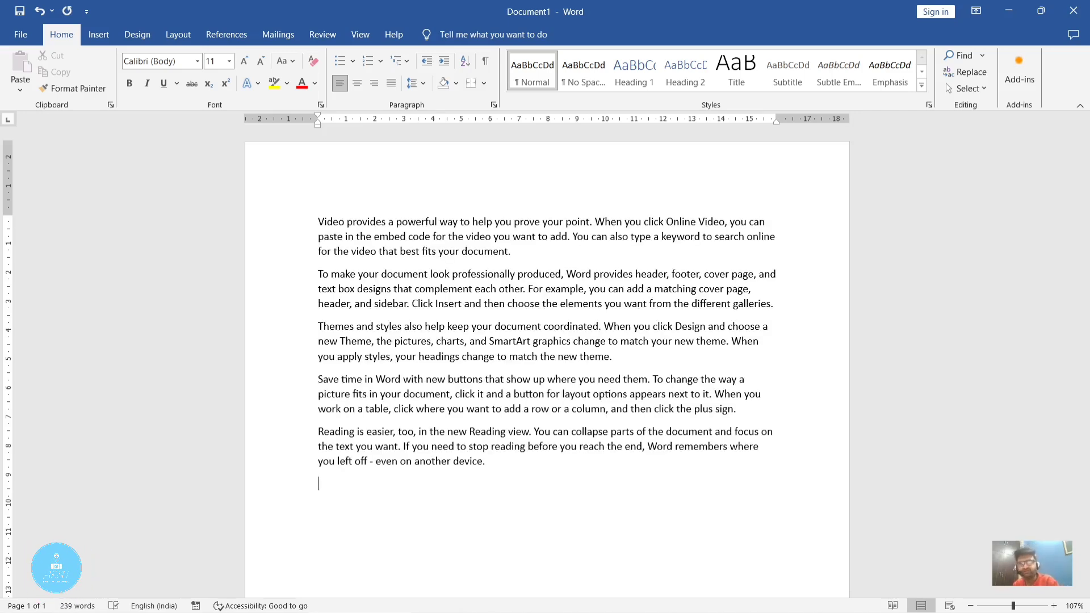
Justify all the sample paragraphs in the document
key(ctrl+a)
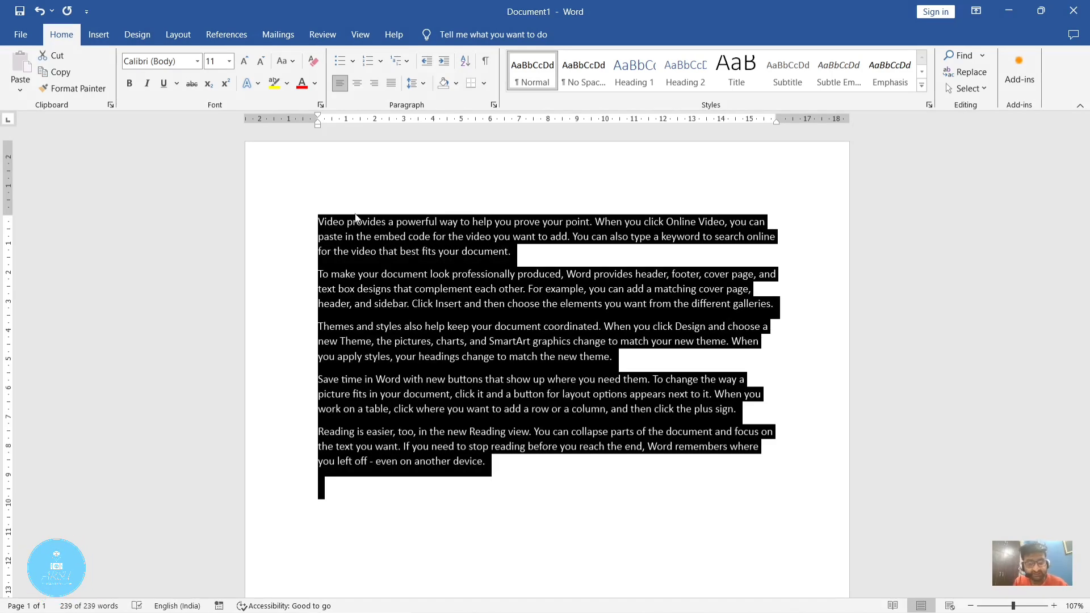
key(ctrl+j)
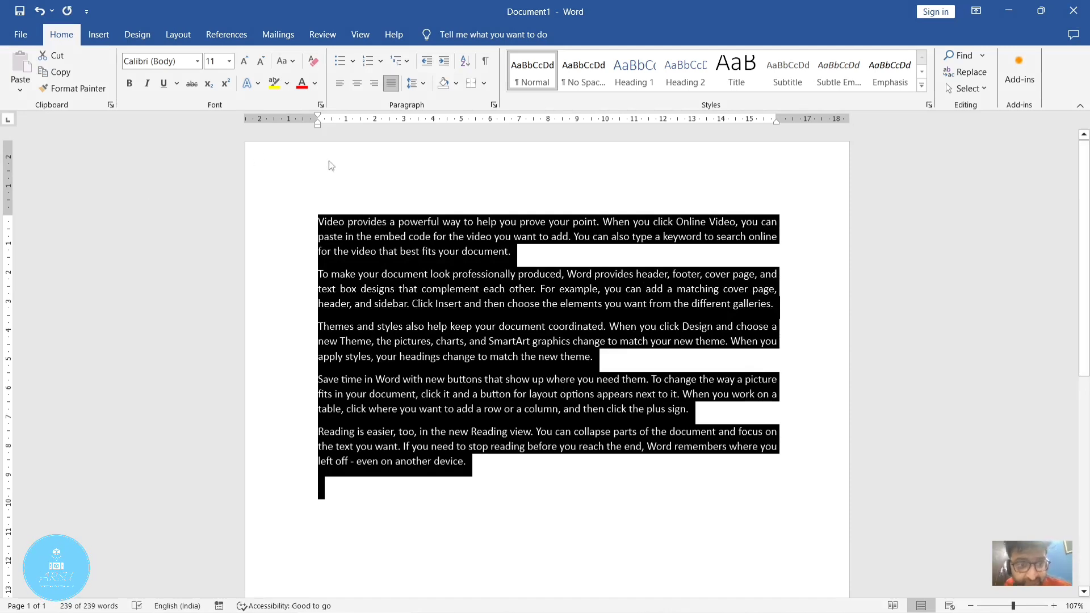
click(352, 251)
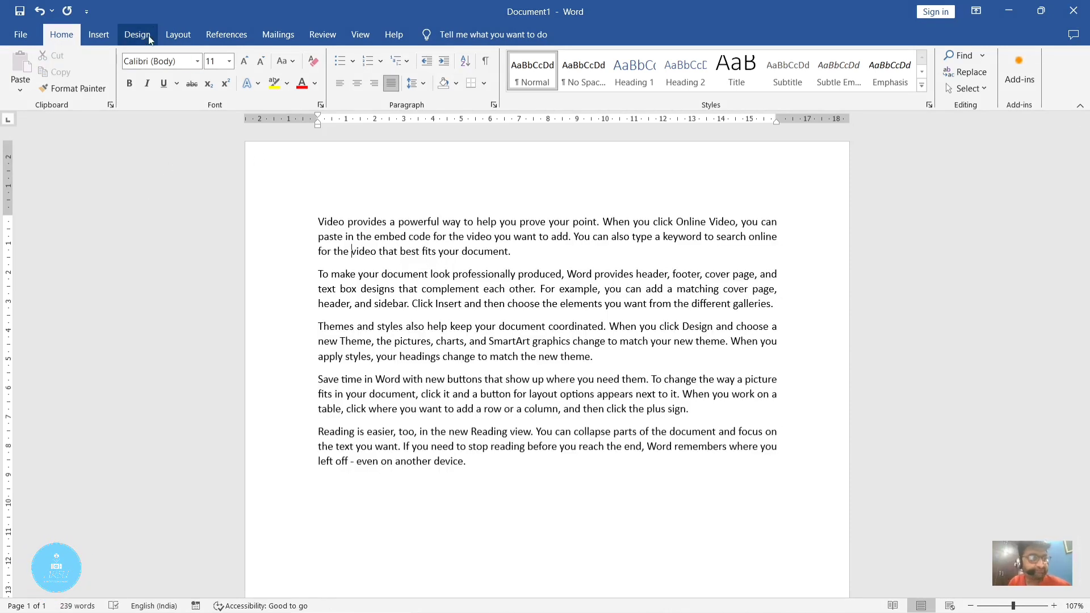
click(106, 41)
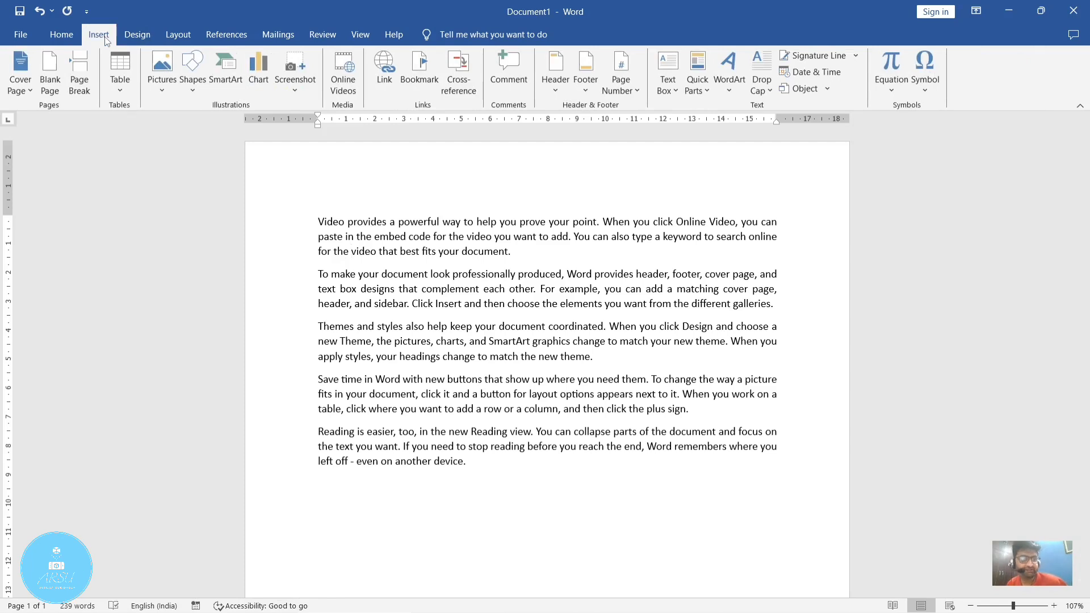
click(124, 37)
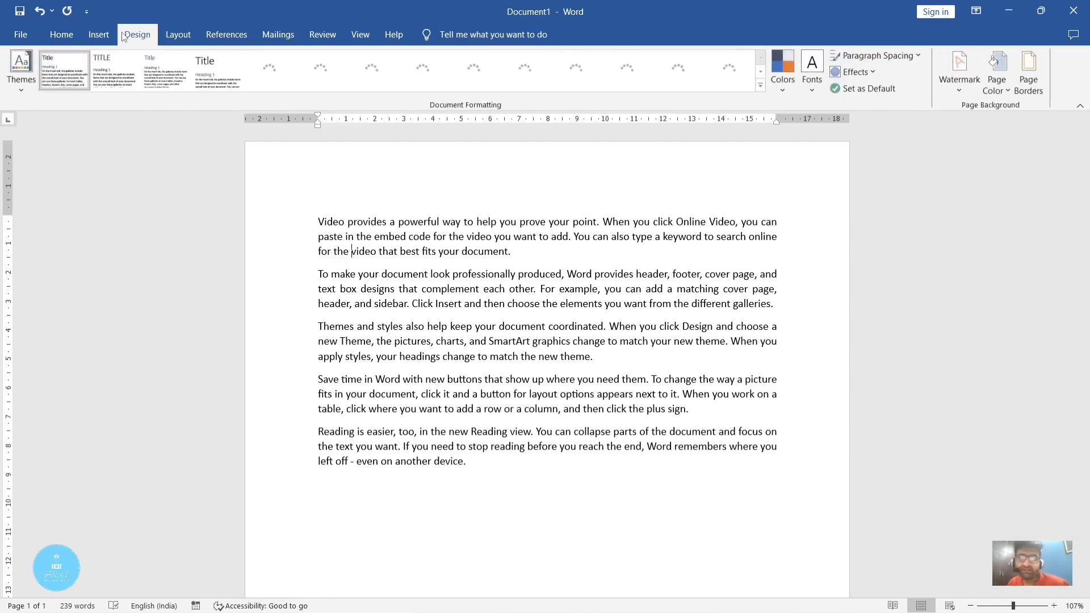
click(187, 36)
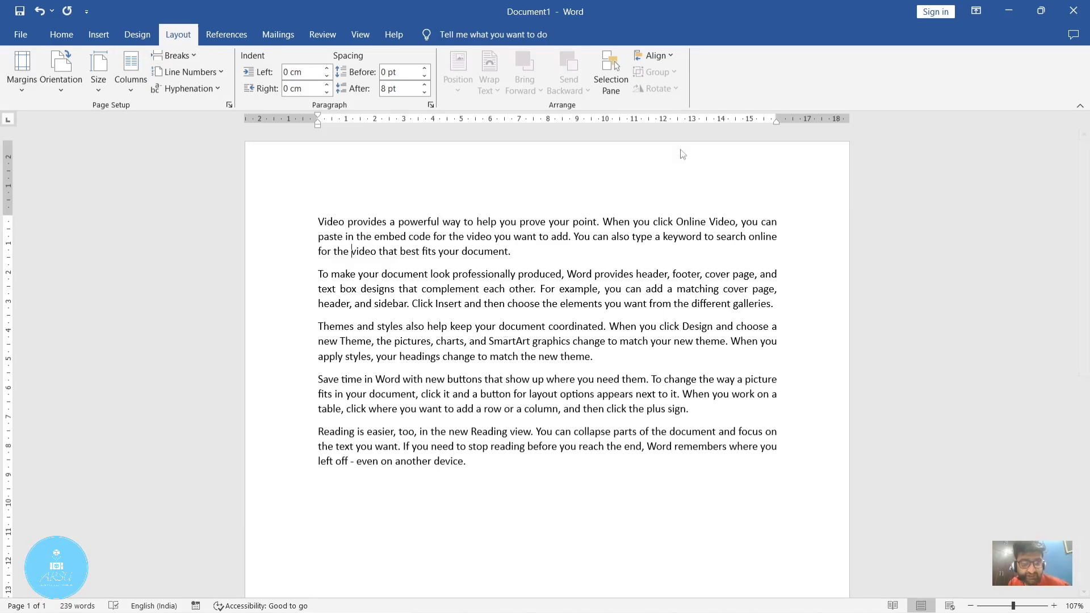
drag(462, 164, 439, 185)
click(418, 179)
click(329, 192)
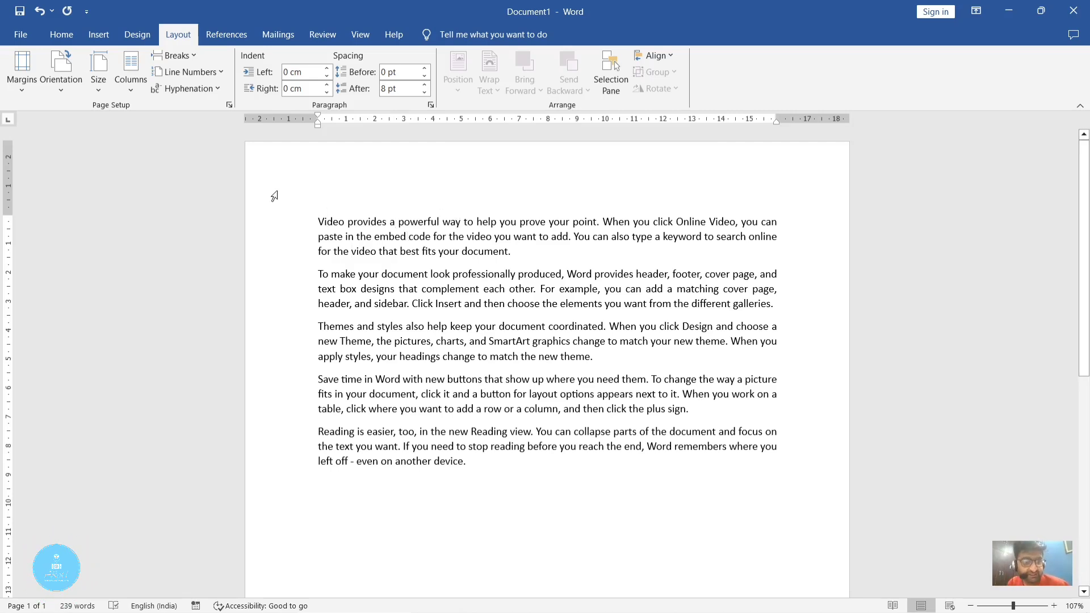
drag(317, 220, 779, 469)
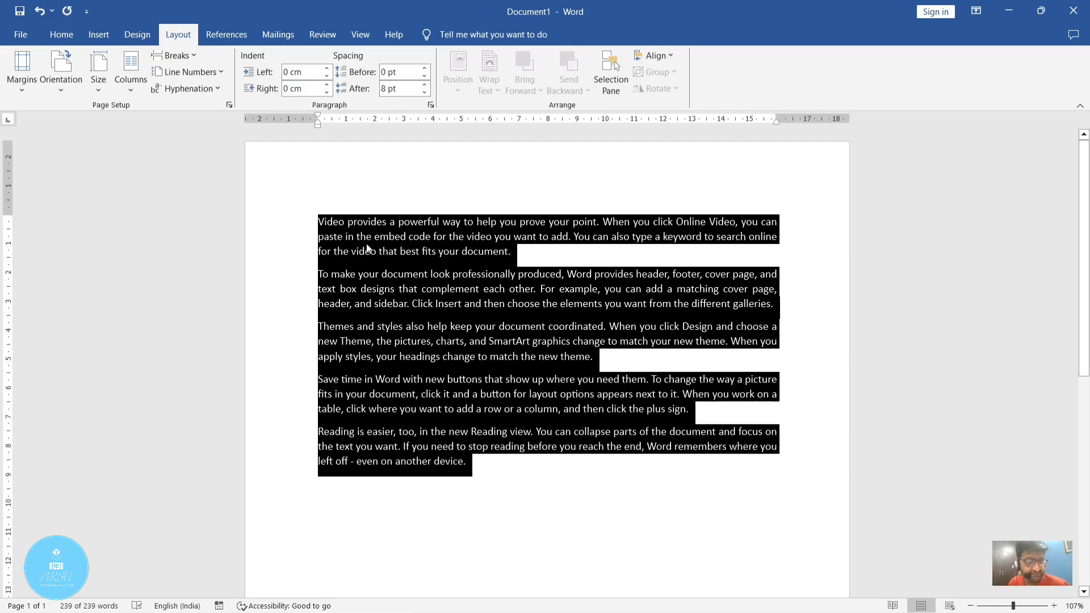
click(263, 259)
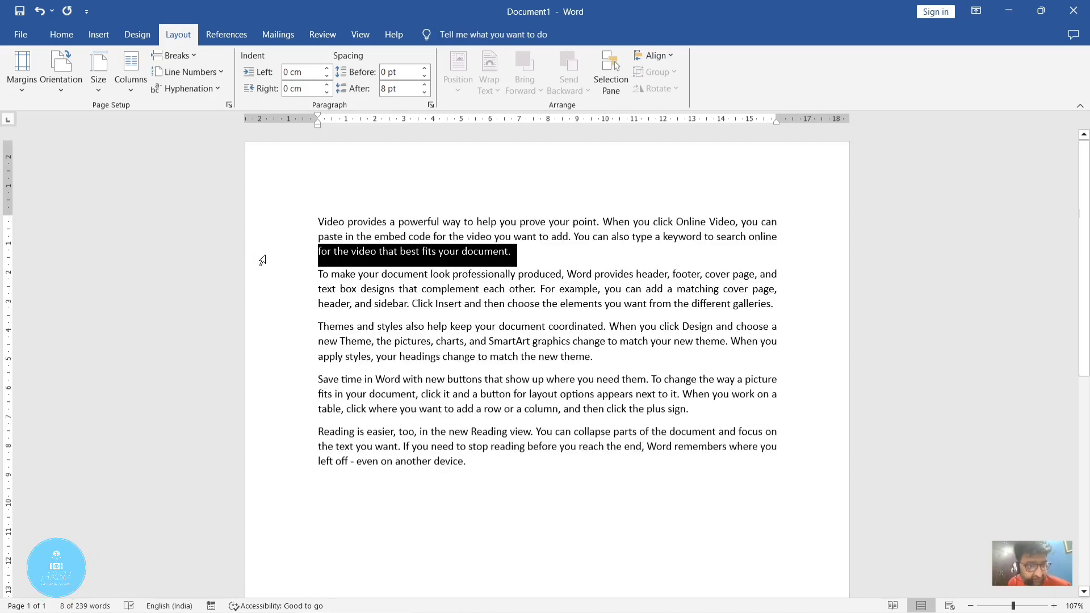
triple_click(263, 261)
click(214, 274)
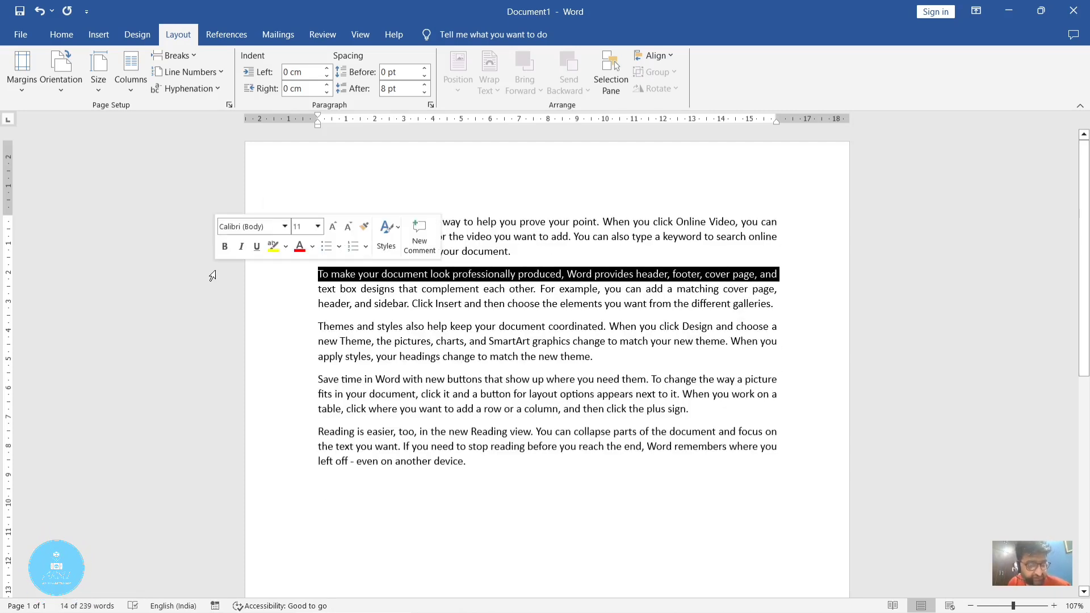
click(556, 149)
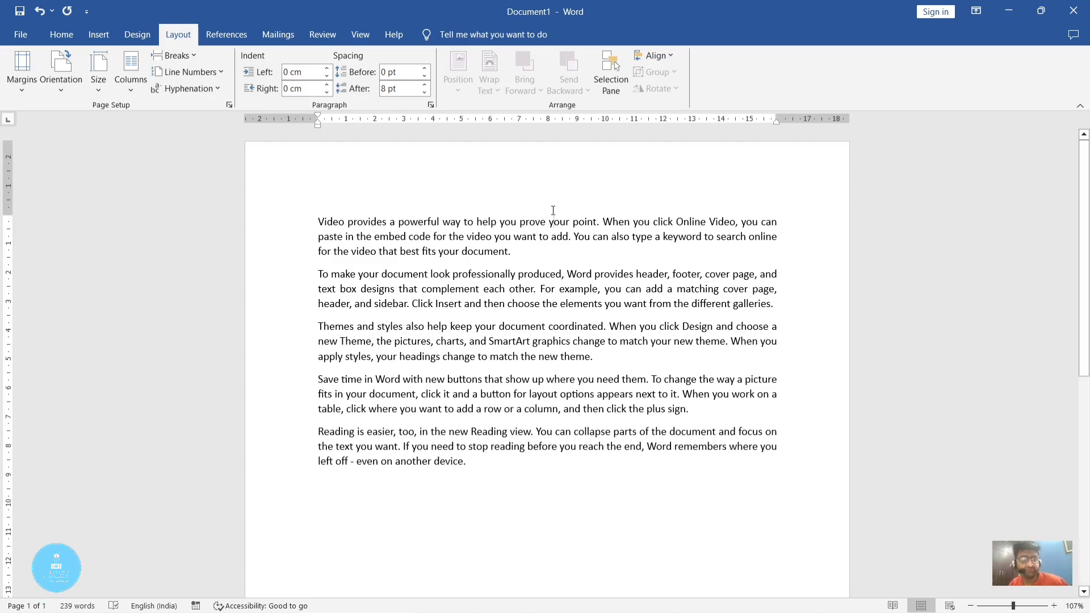
scroll(552, 211, down, 10)
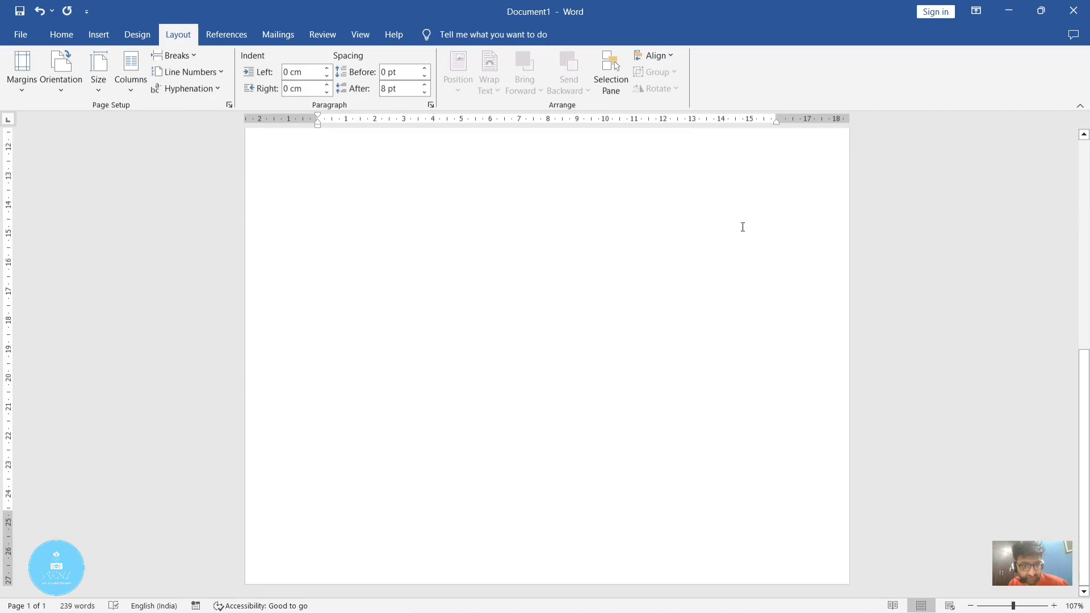
scroll(738, 247, up, 10)
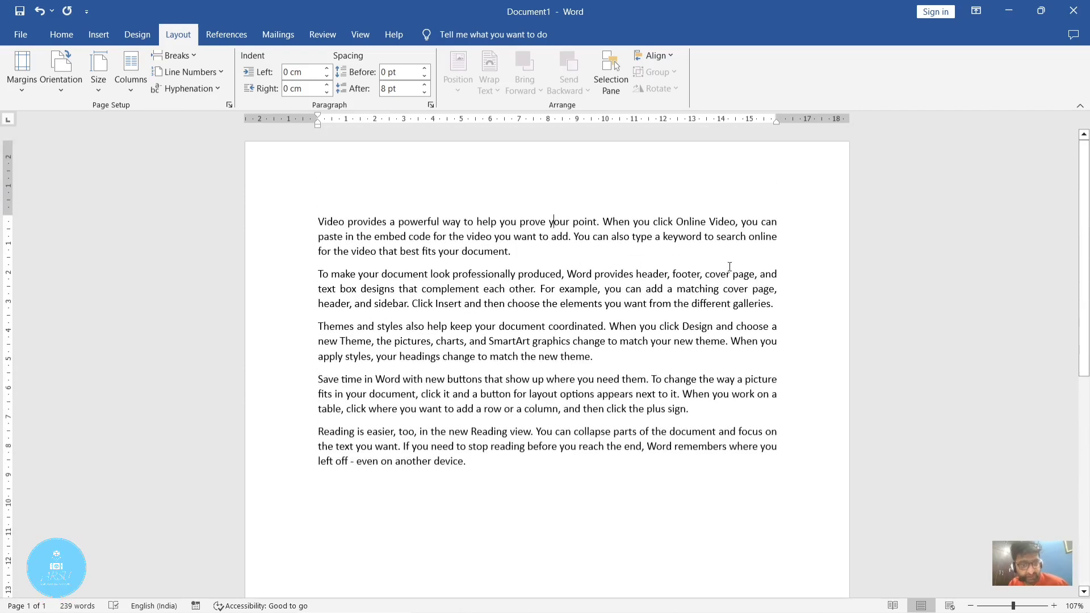
Copy the five sample paragraphs and paste them so that the document holds the whole text three times
drag(493, 476, 264, 213)
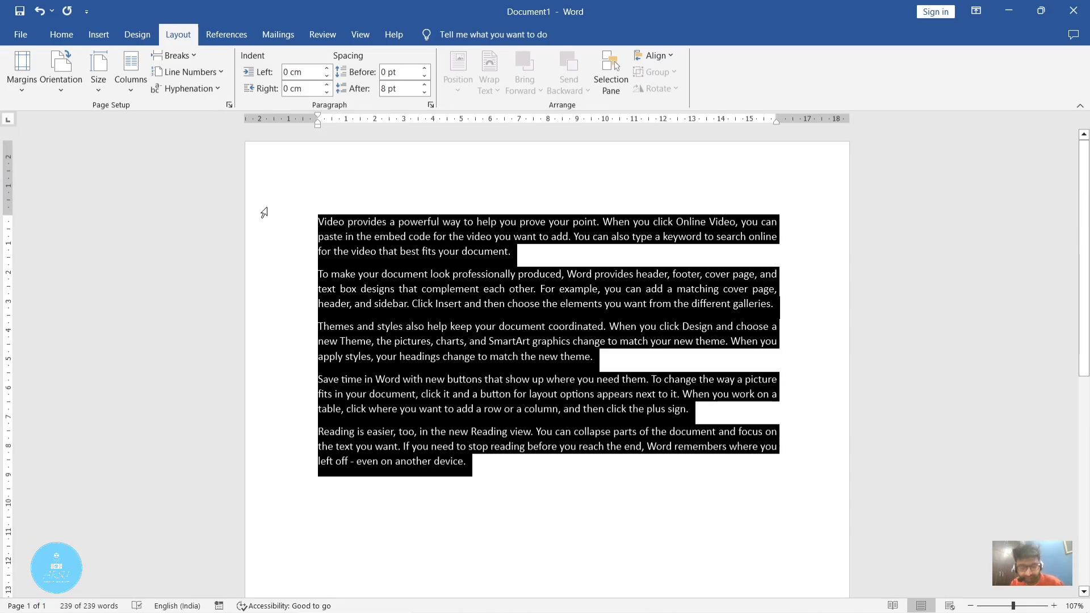
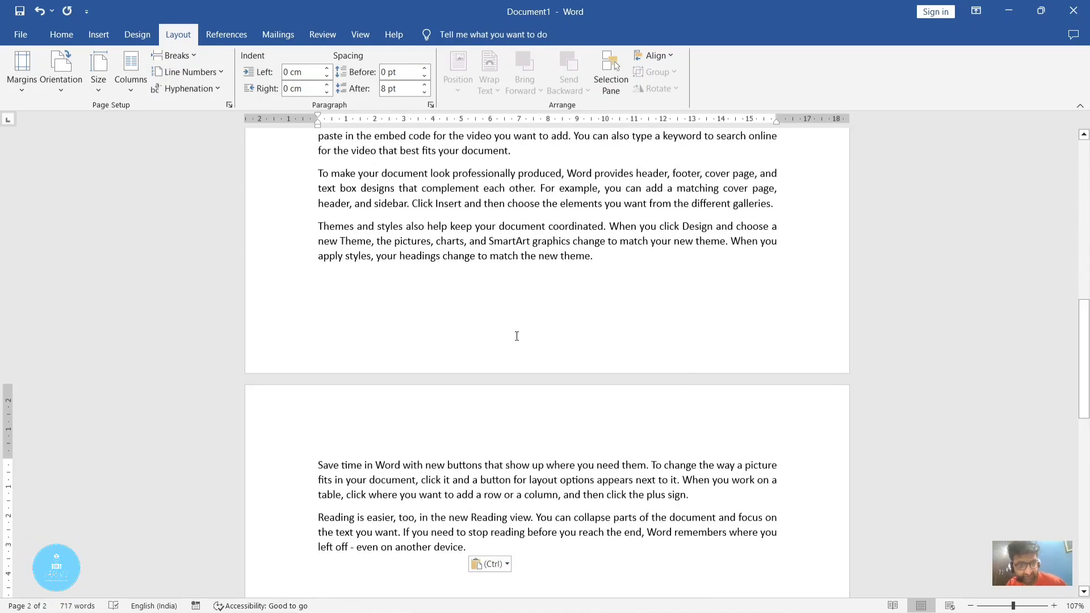
scroll(517, 336, up, 10)
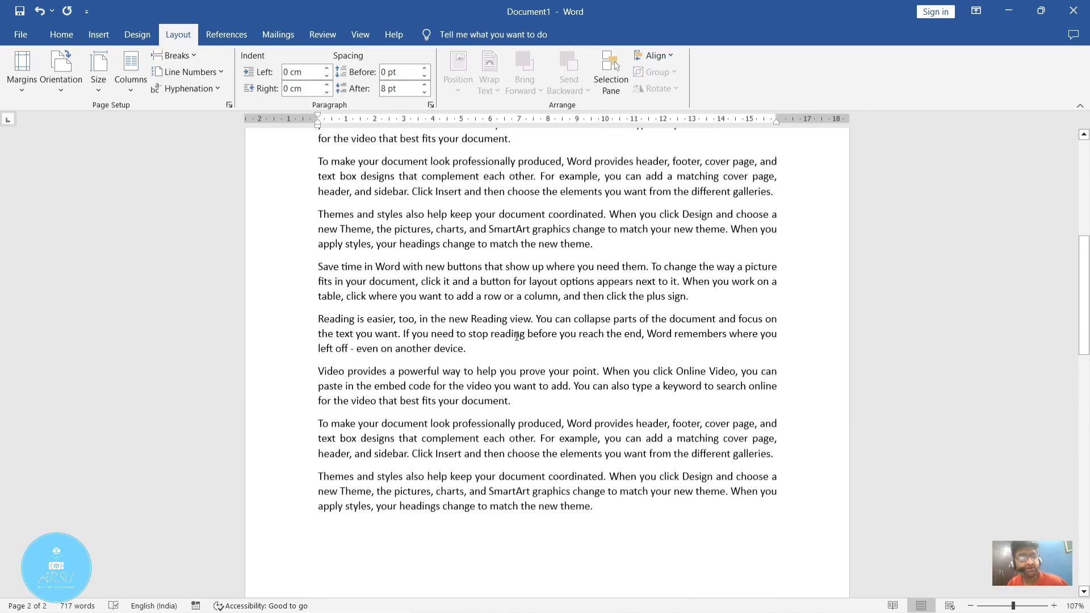
scroll(517, 336, up, 3)
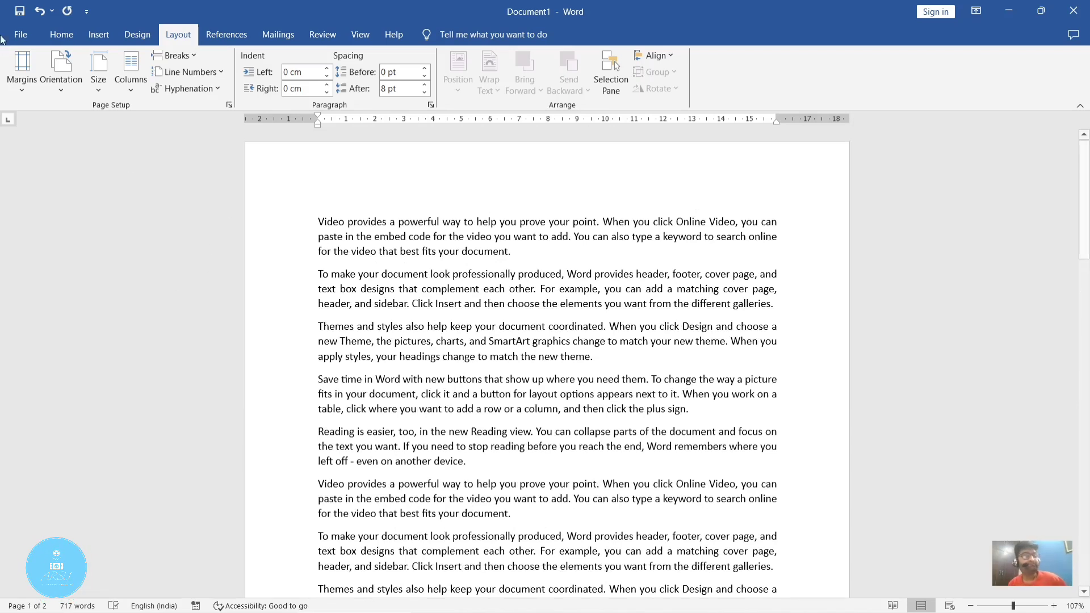
Apply the last custom margin setting, with 1 cm on all four sides, and check the text on the page
click(23, 92)
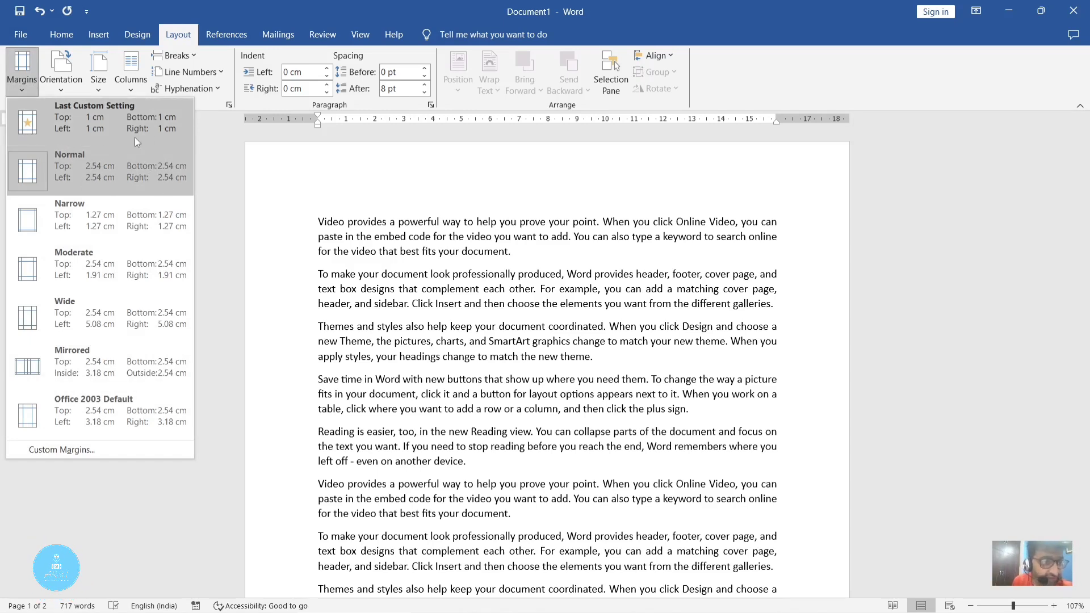
key(Escape)
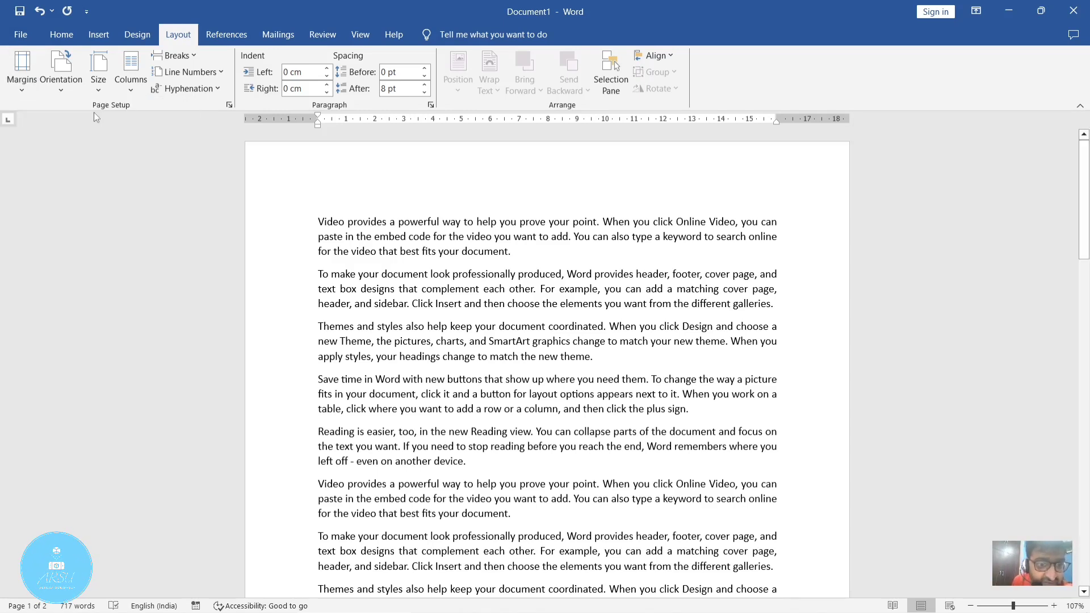
scroll(511, 357, up, 3)
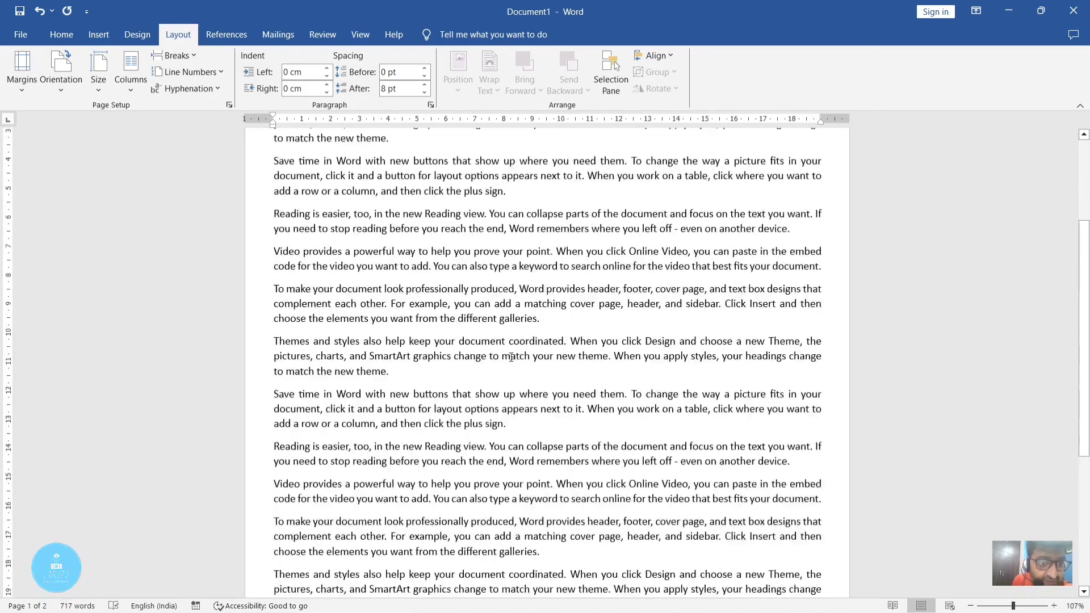
scroll(511, 357, up, 3)
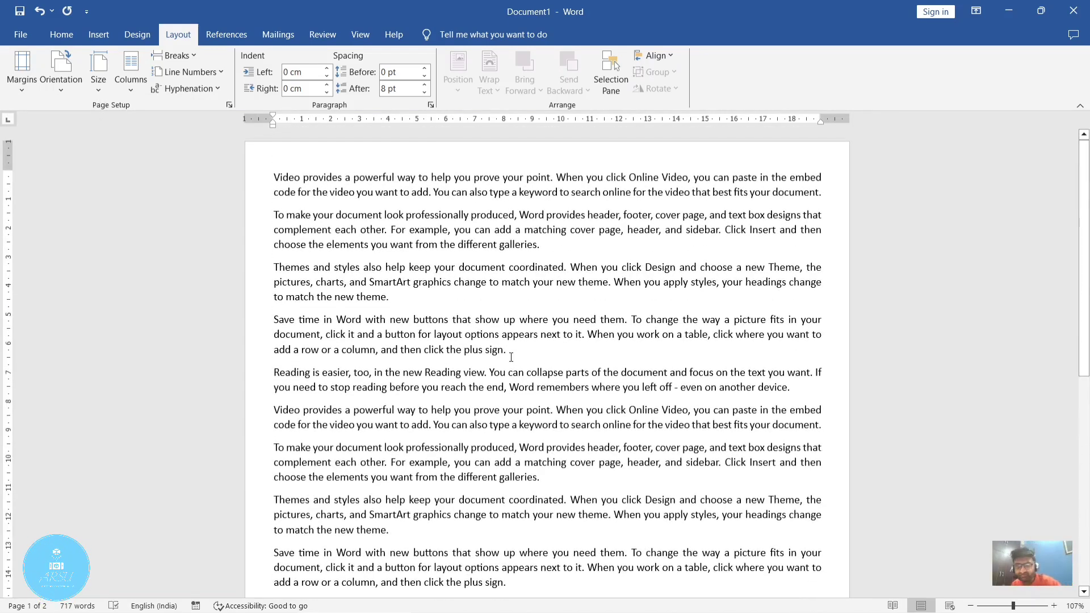
scroll(511, 357, down, 10)
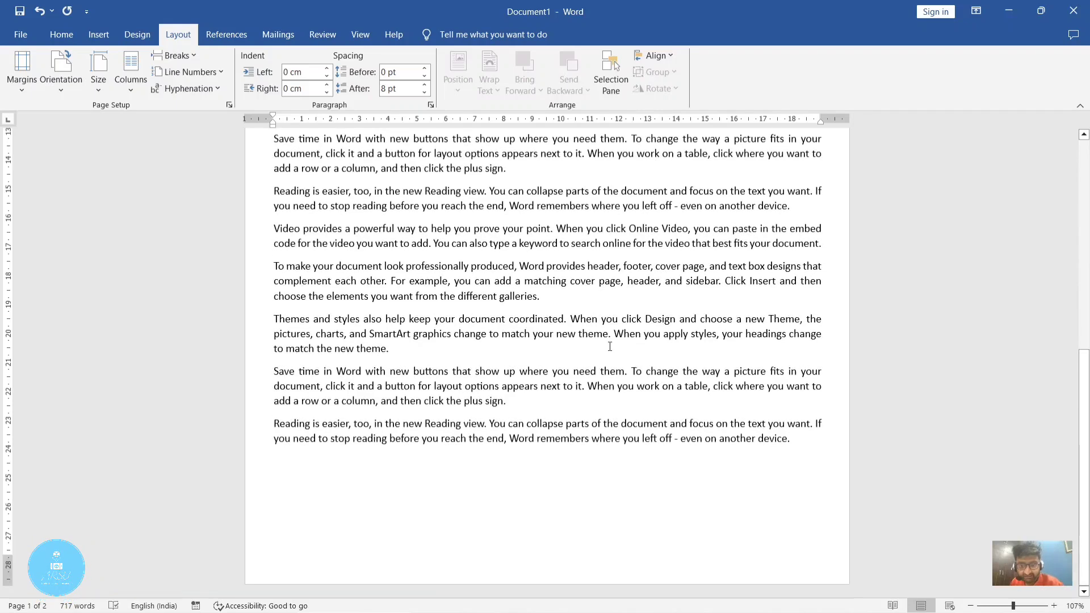
scroll(615, 357, up, 15)
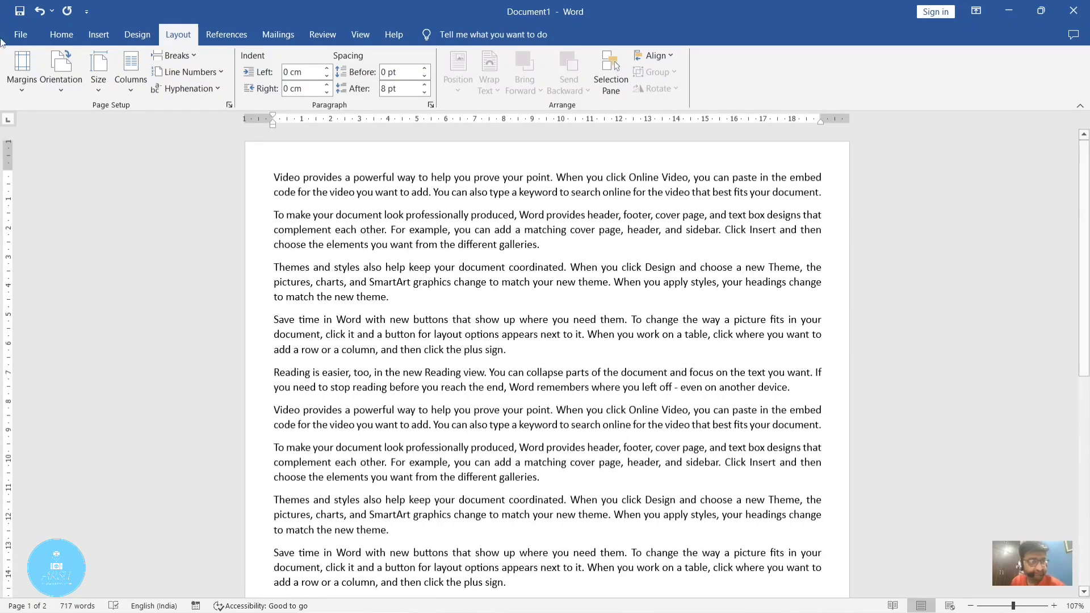
Set custom page margins for the whole document: top 0.6 cm, left 2.4 cm and bottom 0.6 cm
click(10, 95)
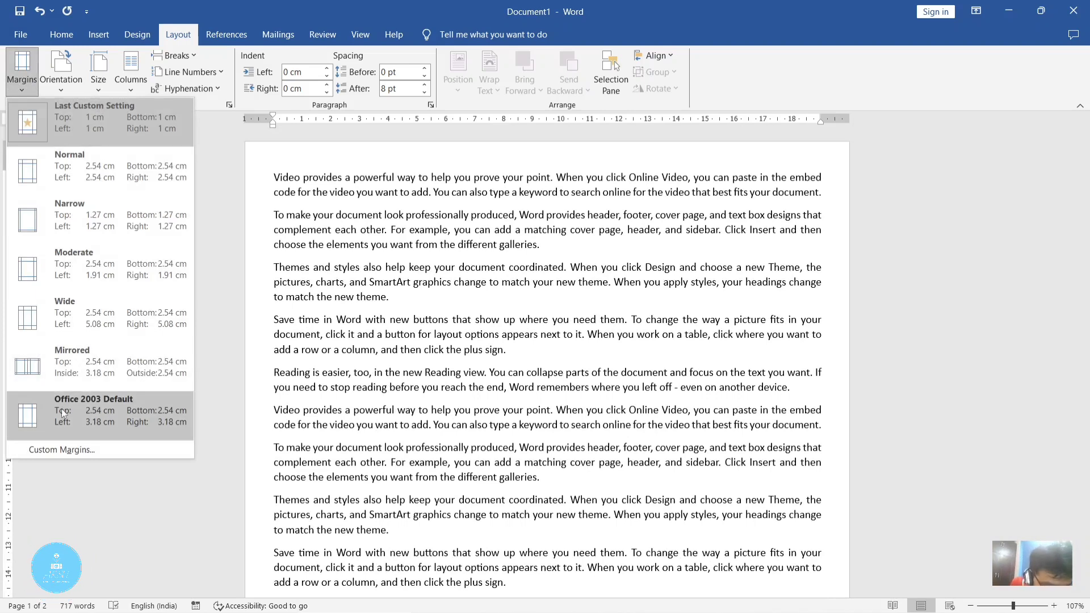
click(24, 447)
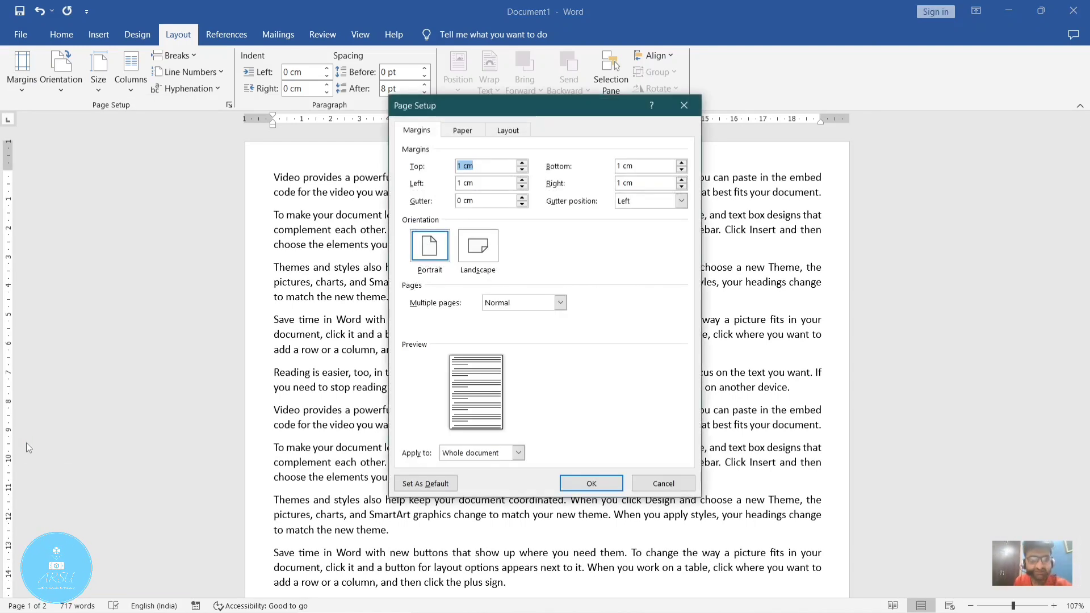
click(521, 170)
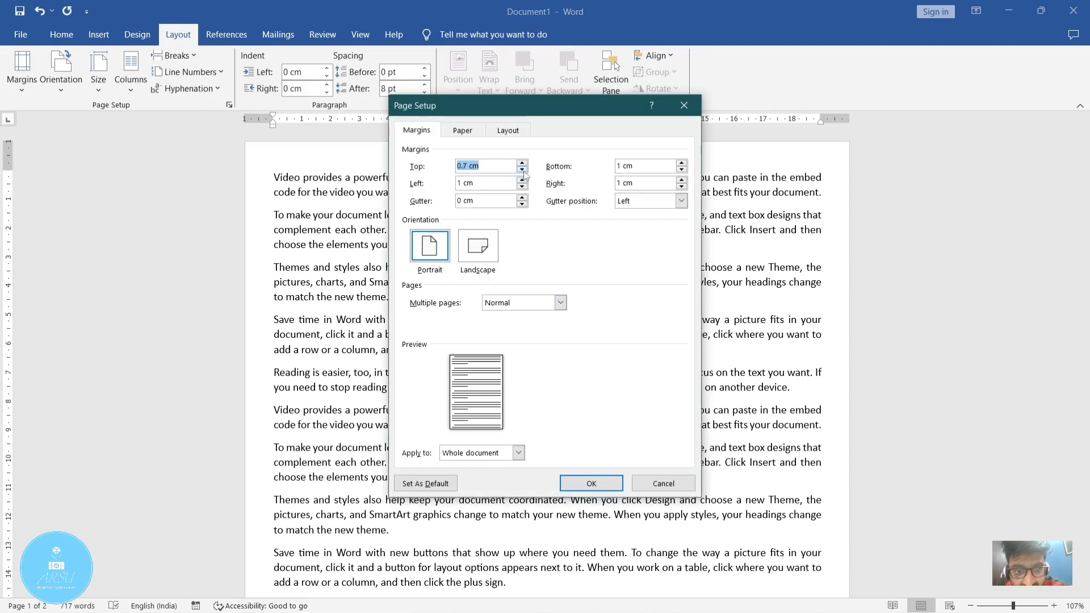
click(522, 187)
click(522, 187)
click(522, 186)
click(522, 187)
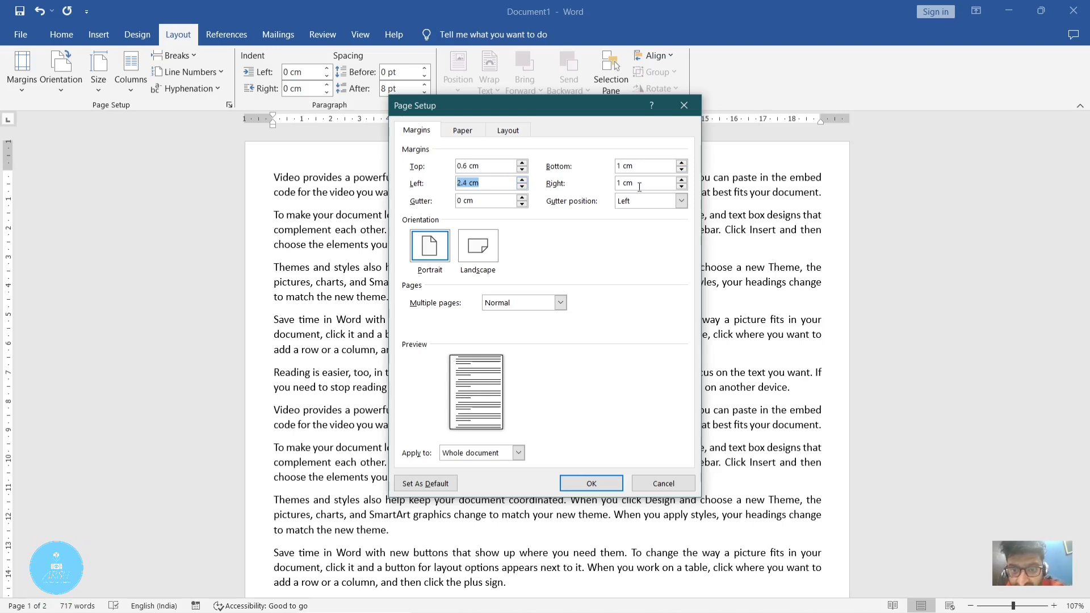
click(681, 169)
click(681, 169)
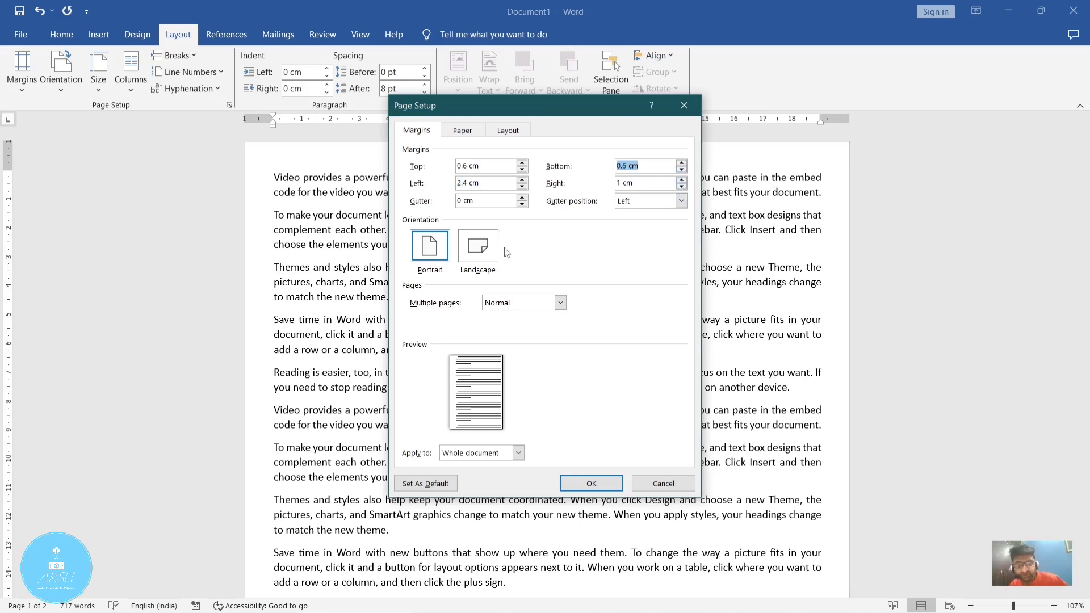
click(592, 484)
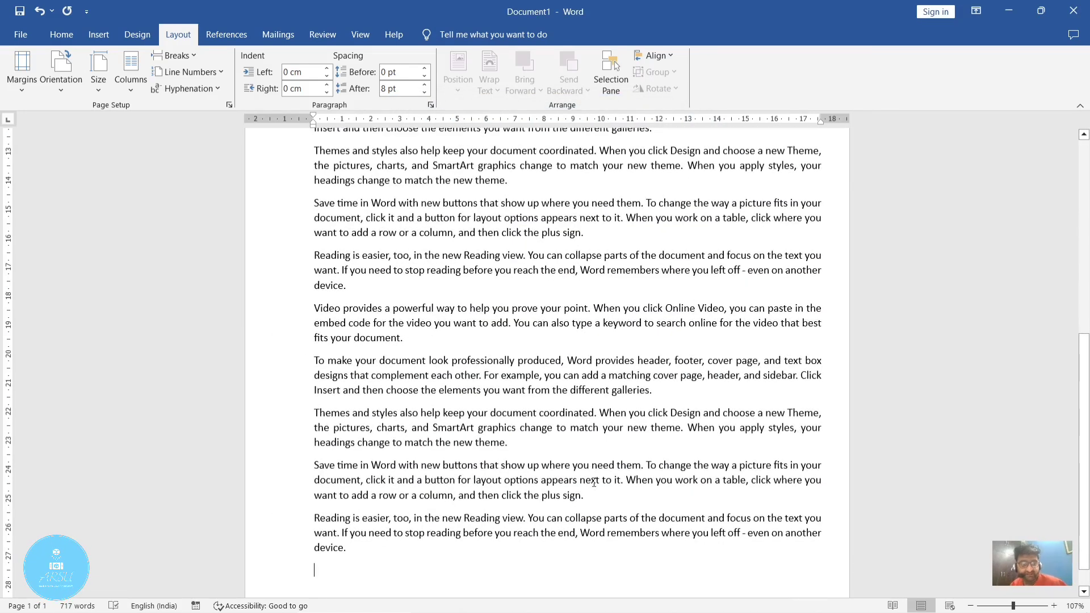
scroll(214, 324, up, 8)
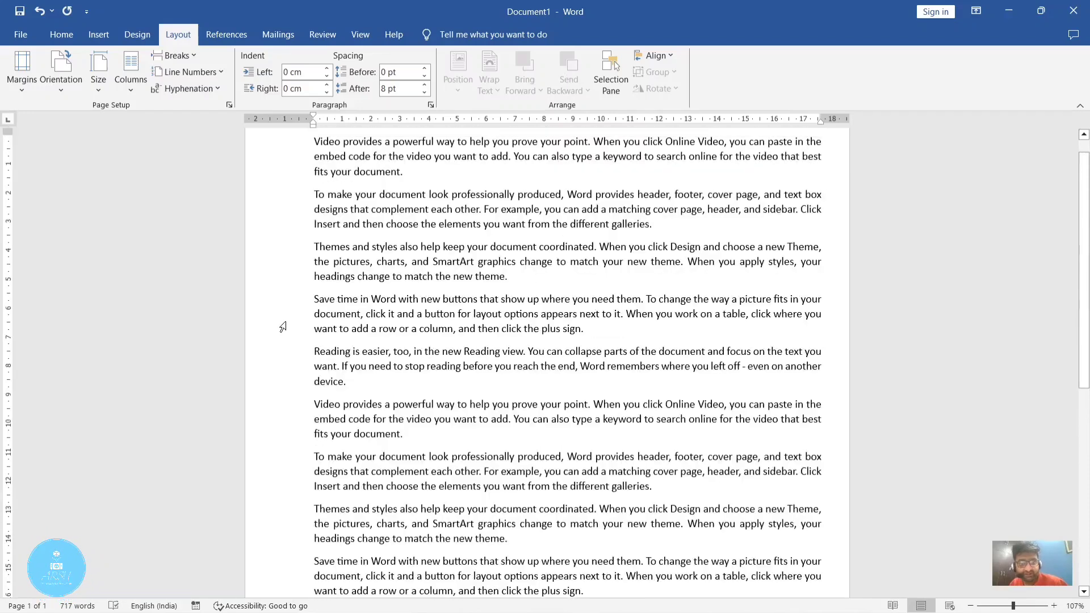
scroll(282, 327, up, 1)
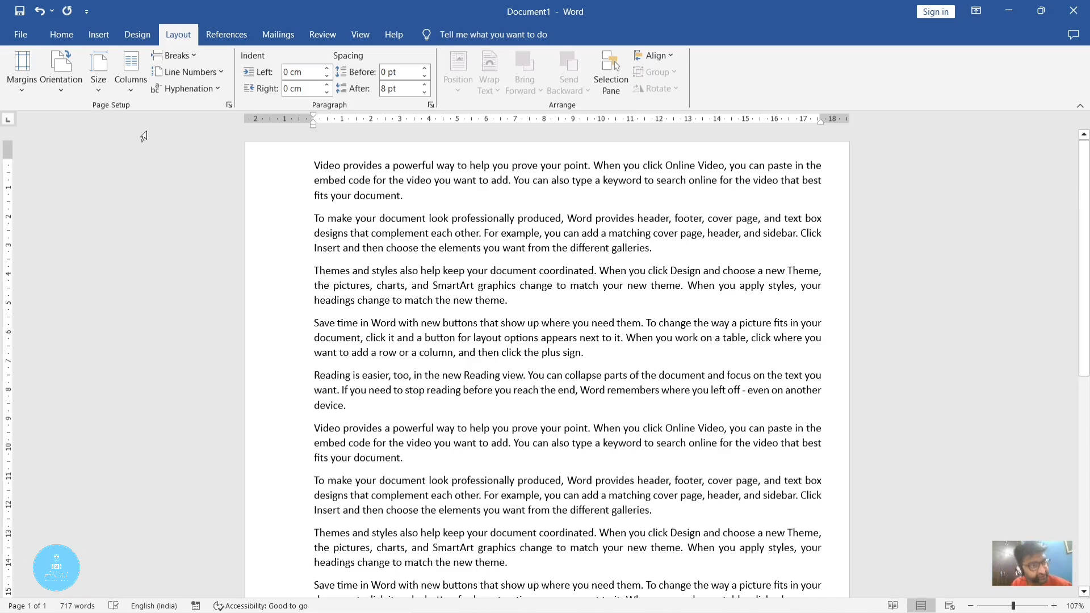
Apply the Normal margin preset, with 2.54 cm on all four sides, to the document
click(22, 74)
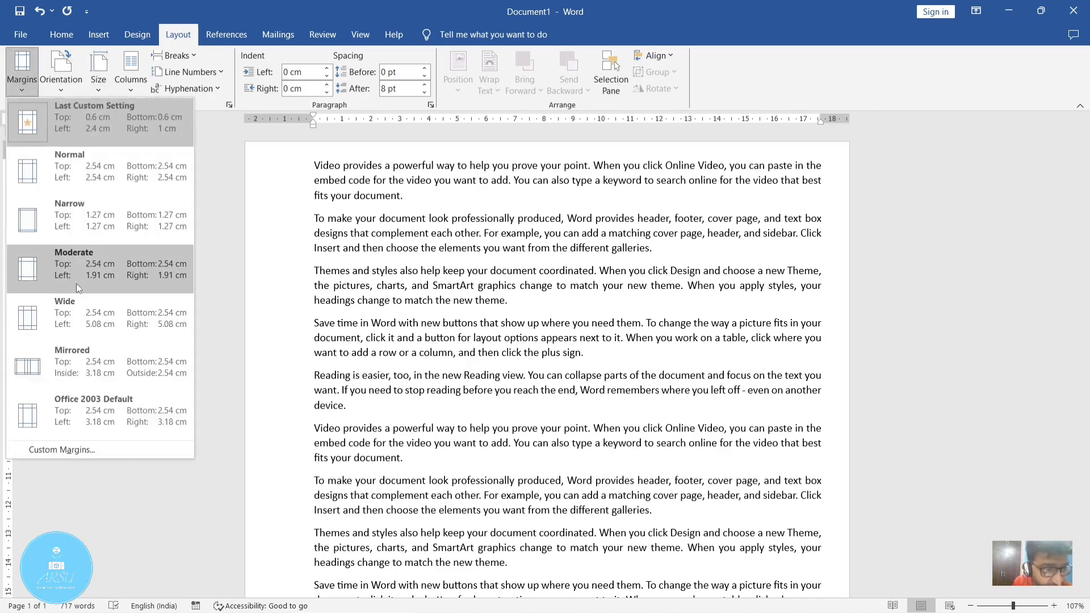
click(113, 161)
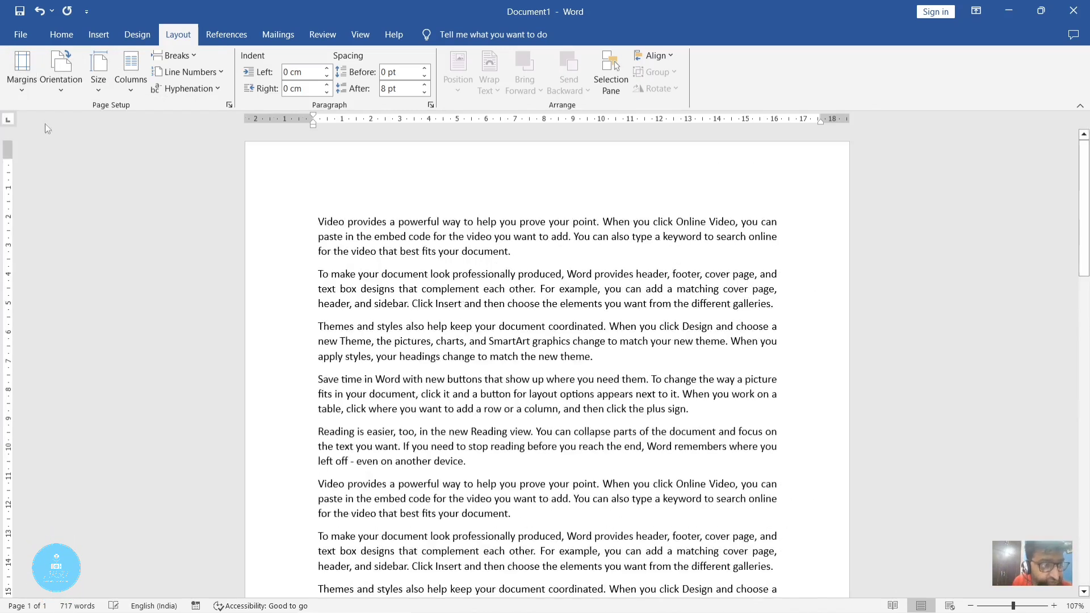
Try a 1.3 cm gutter at the left for the whole document in the custom margin settings, and undo it
click(19, 90)
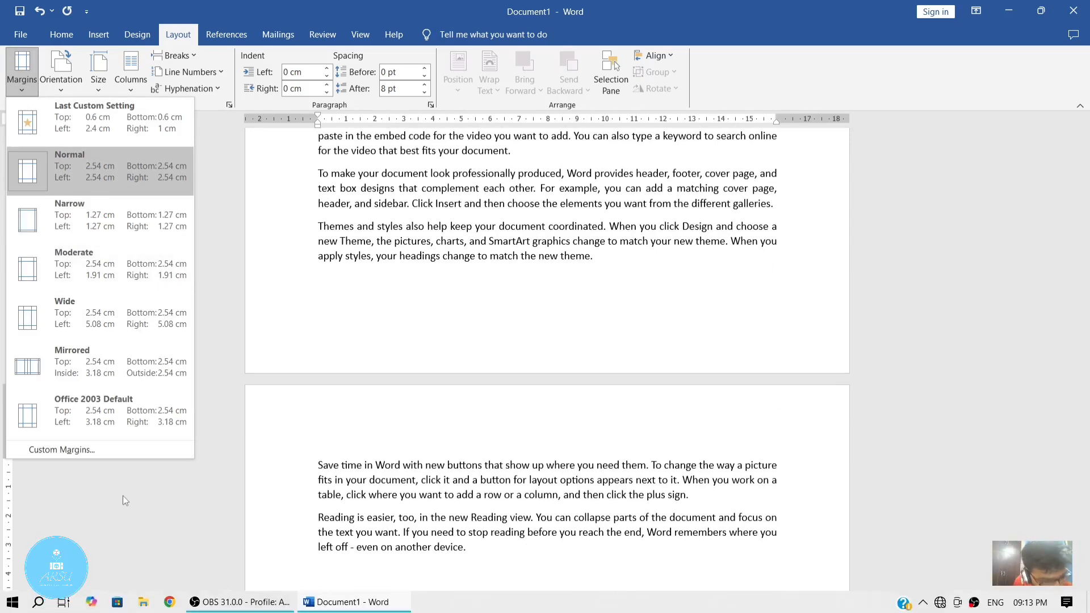
click(119, 457)
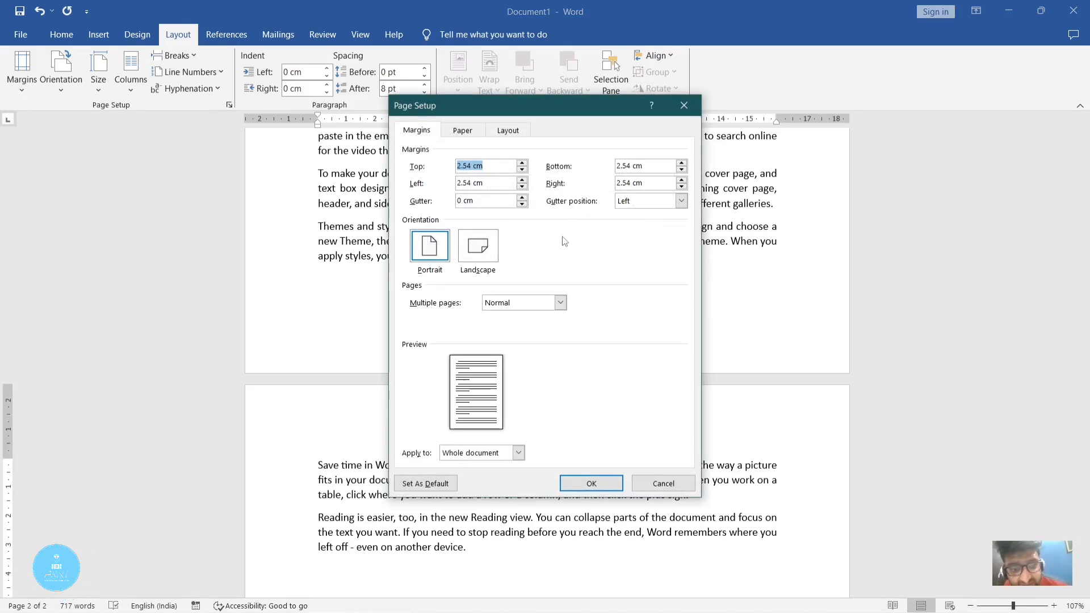
click(522, 197)
click(521, 197)
click(521, 198)
click(520, 198)
click(520, 198)
click(520, 198)
click(521, 198)
click(520, 198)
click(520, 198)
click(520, 198)
click(520, 198)
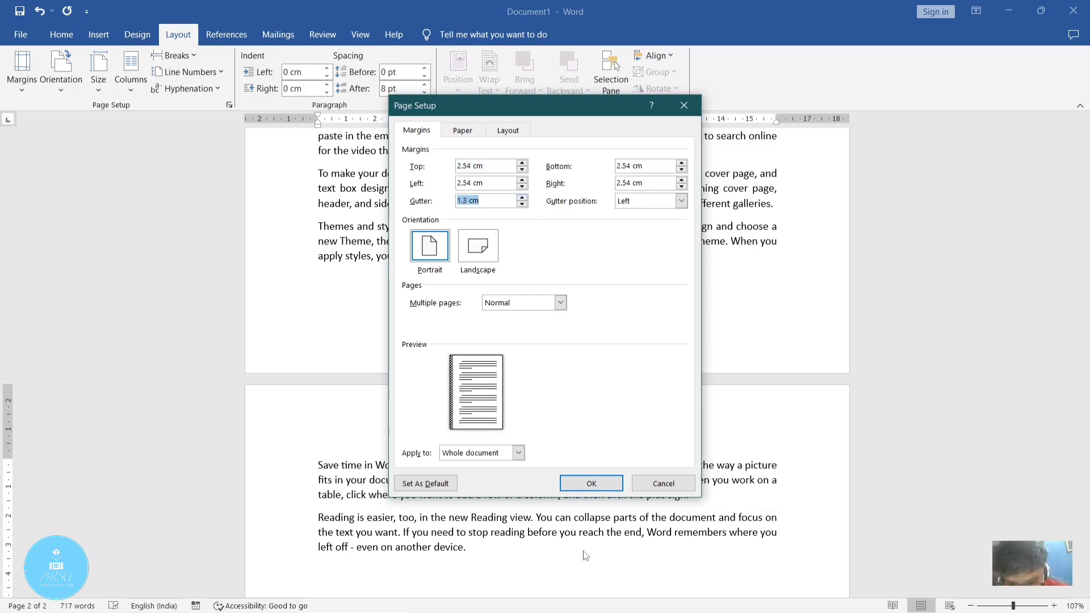
click(579, 483)
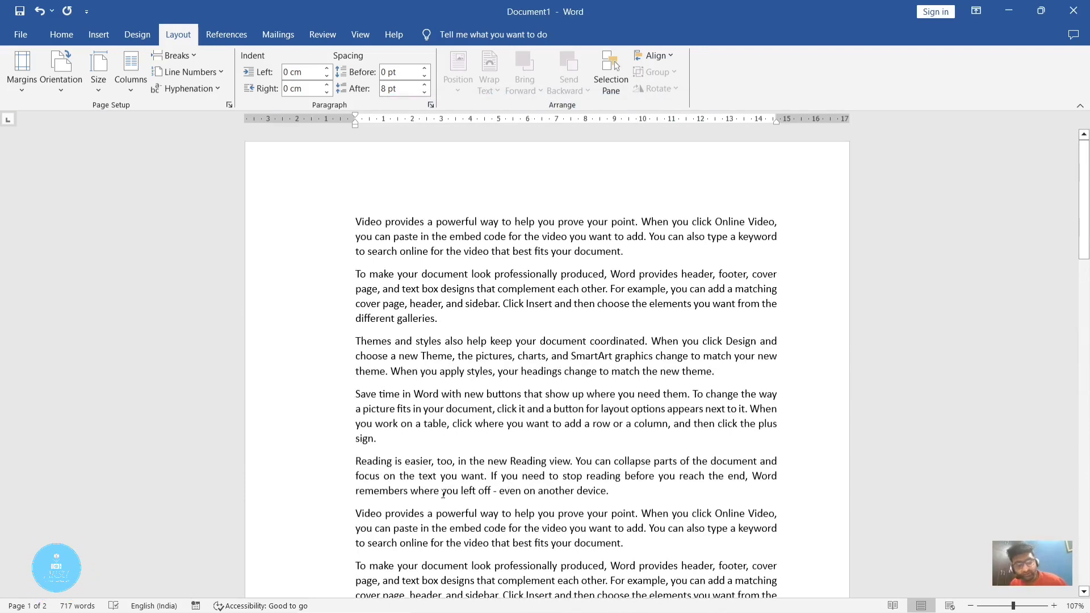
key(ctrl+z)
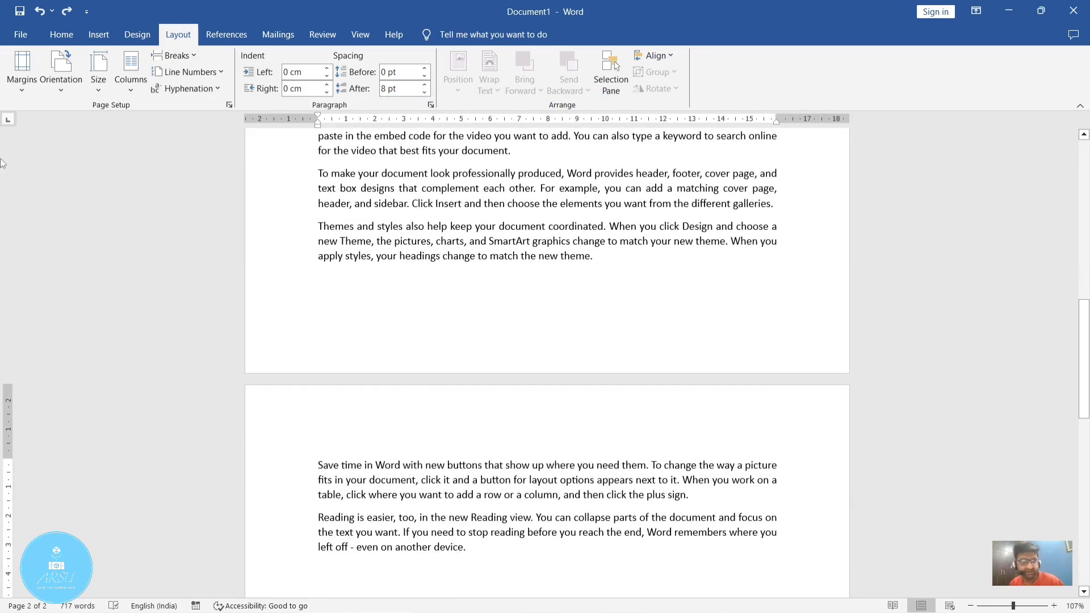
Examine the paper and layout settings in the Page Setup dialog and close it without changes
click(23, 74)
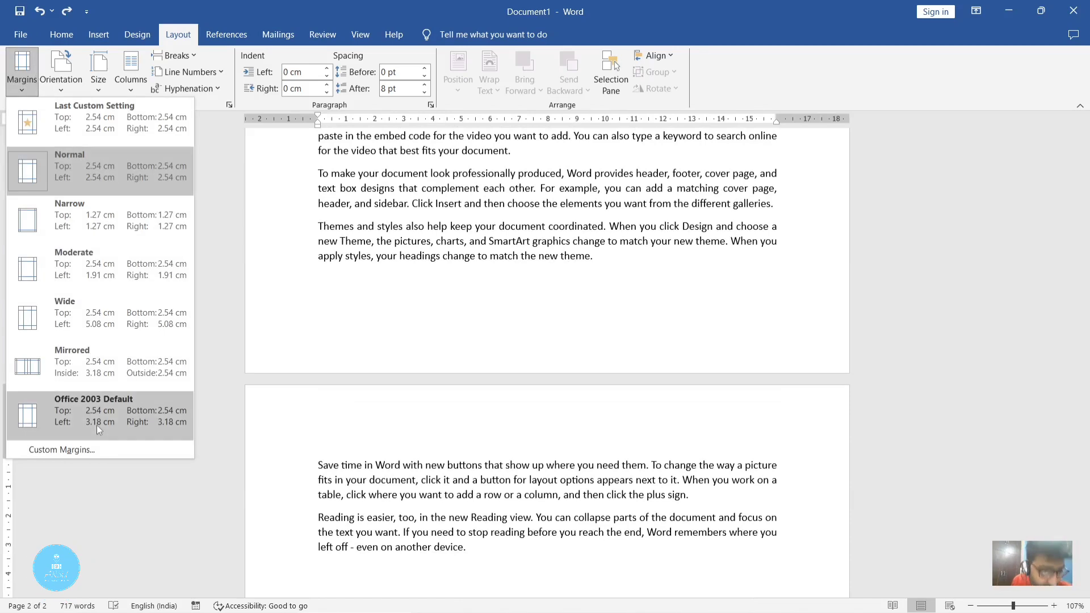
click(94, 449)
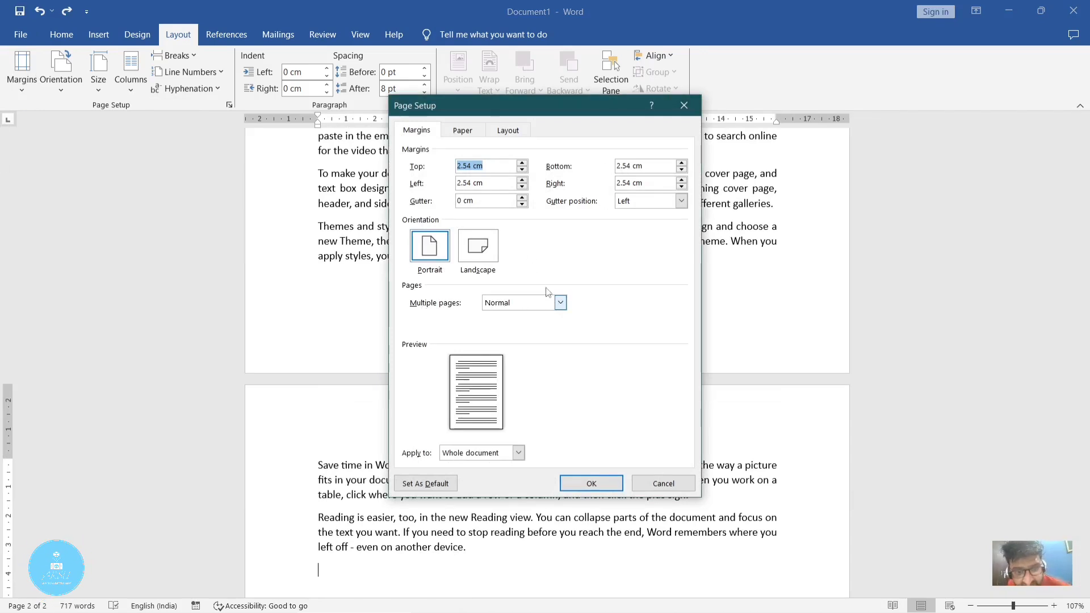
click(471, 139)
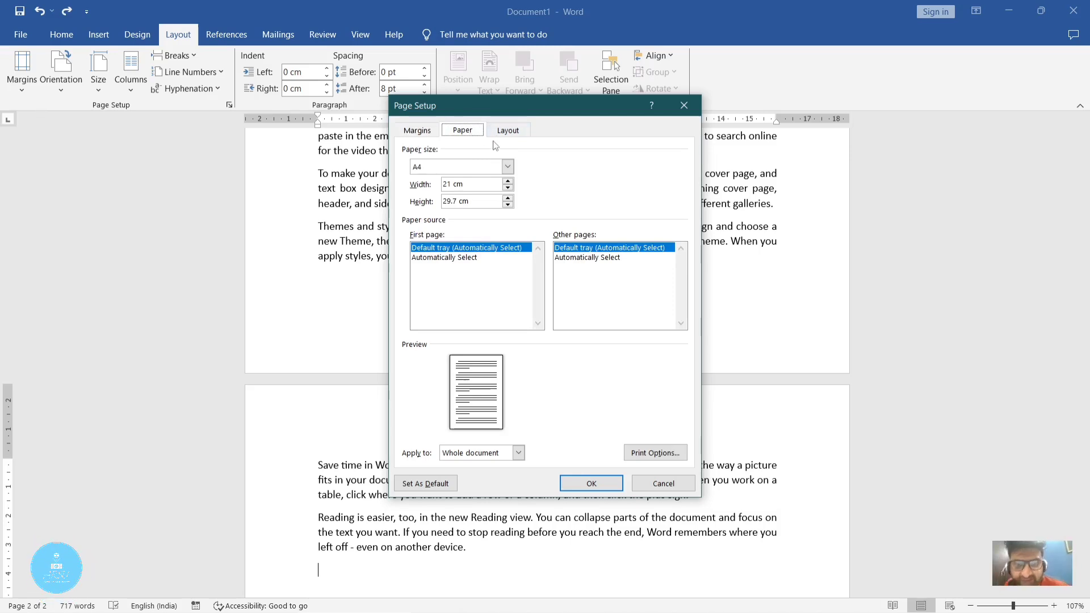
click(516, 130)
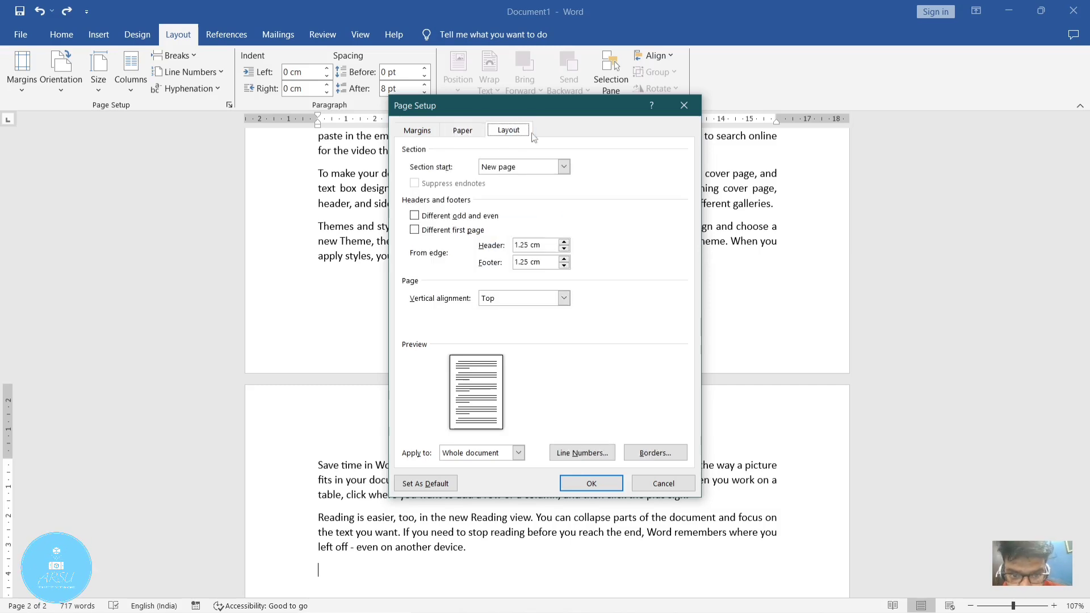
click(682, 103)
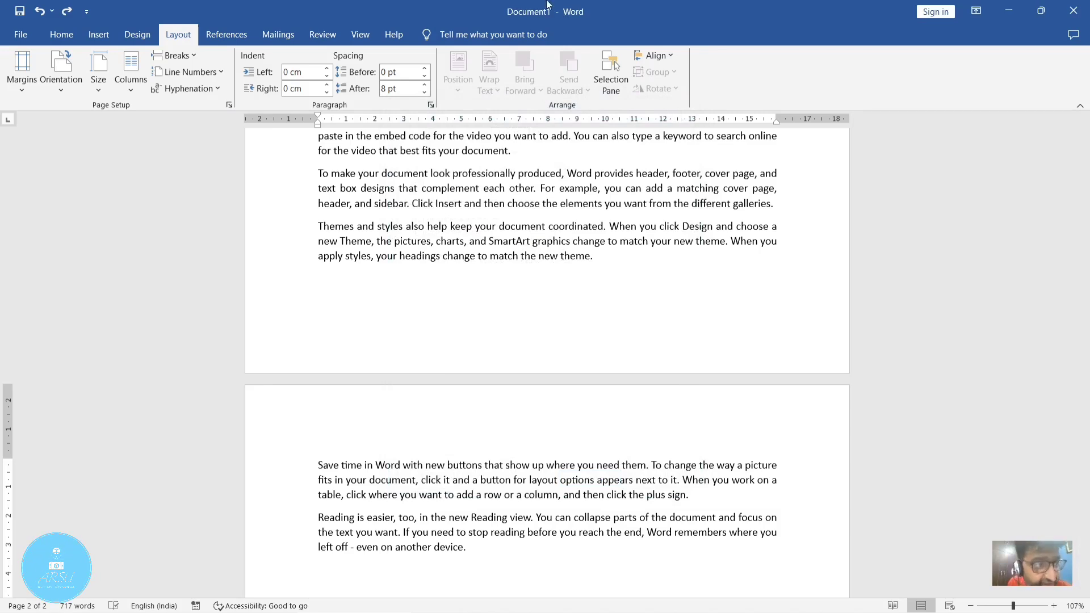
Delete all the text in the document and generate fresh sample paragraphs with =rand()
scroll(256, 298, up, 6)
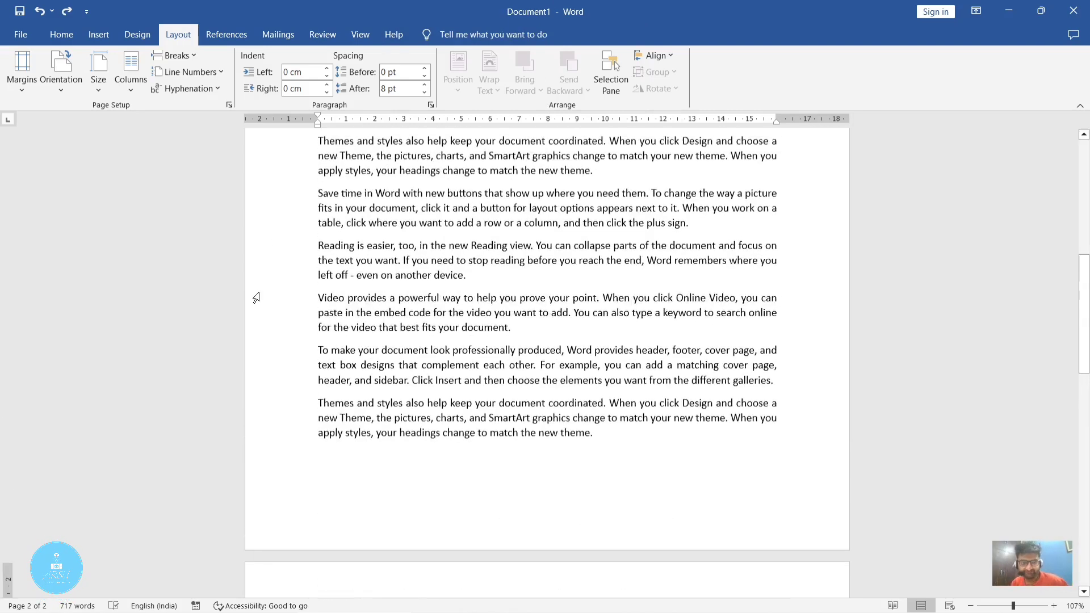
scroll(256, 298, down, 8)
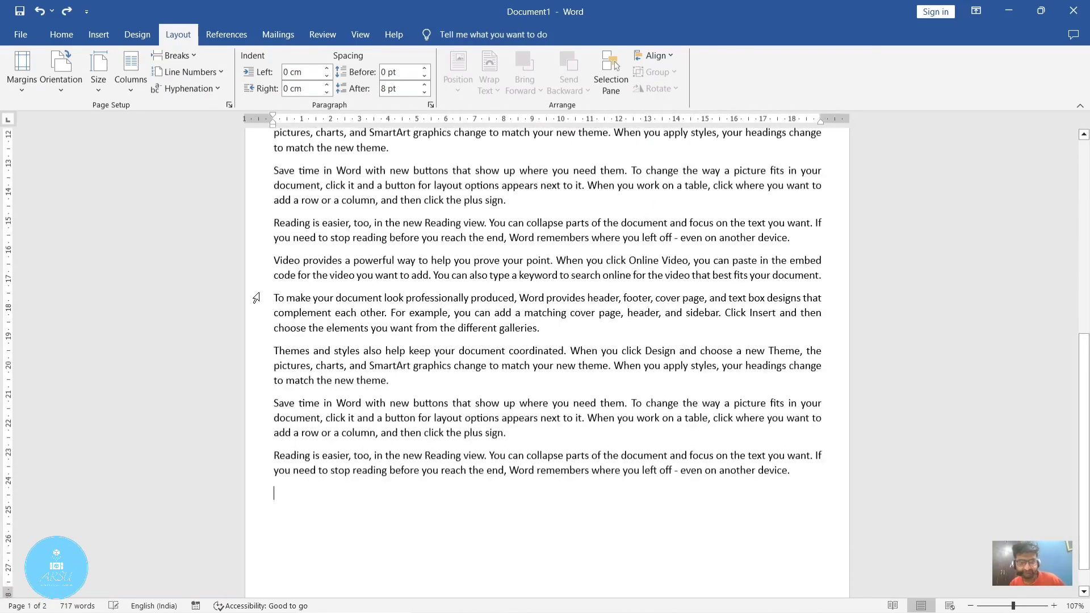
key(ctrl+a)
key(Delete)
text(=rand())
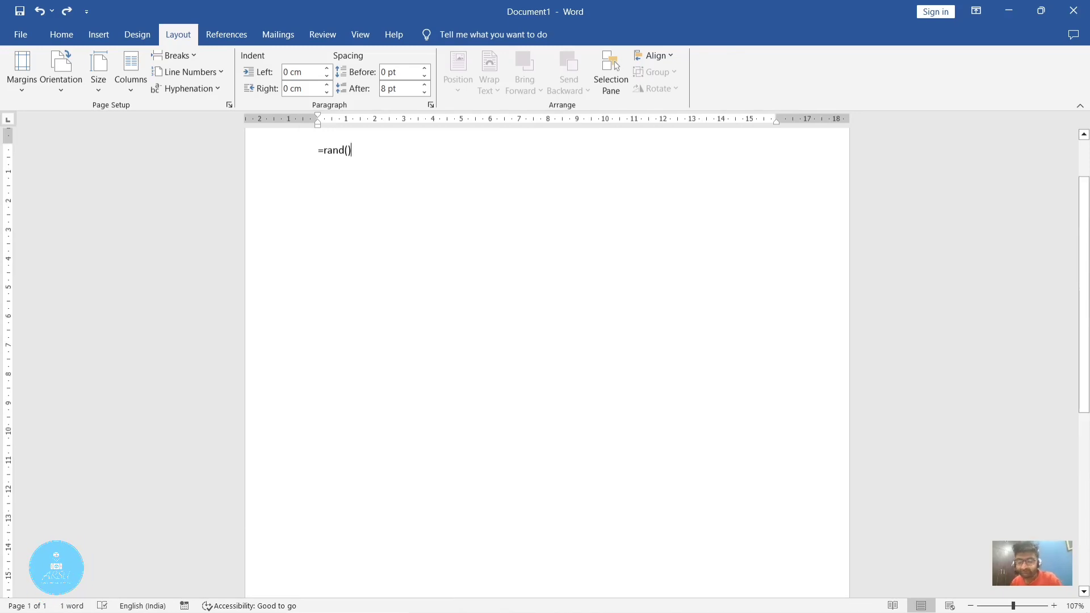
key(Return)
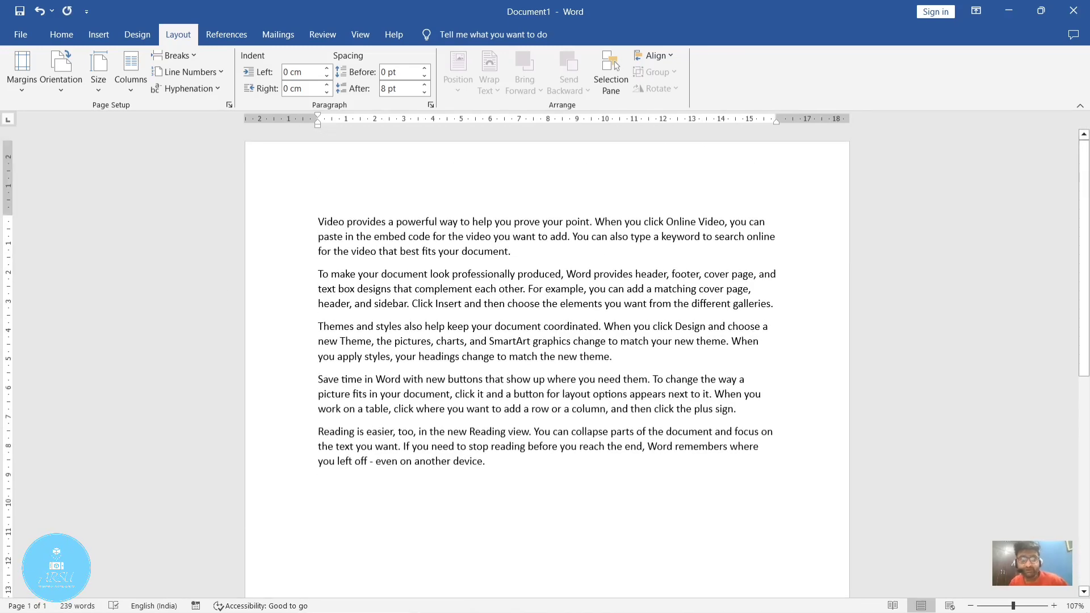
Switch the page orientation to Landscape and set it back to Portrait, with the whole page in view
ctrl+scroll(238, 284, down, 6)
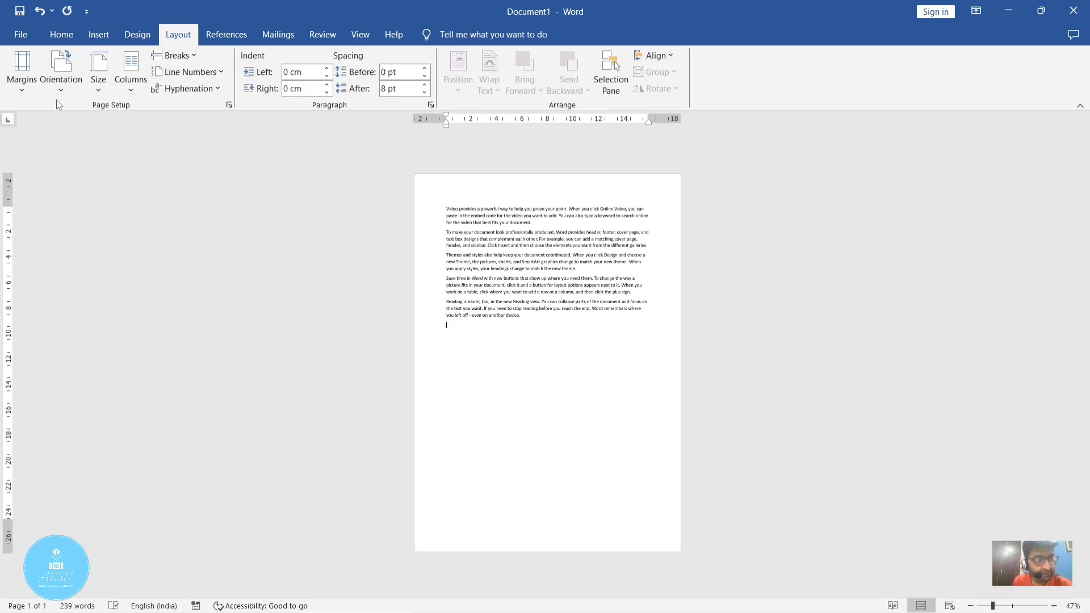
click(54, 86)
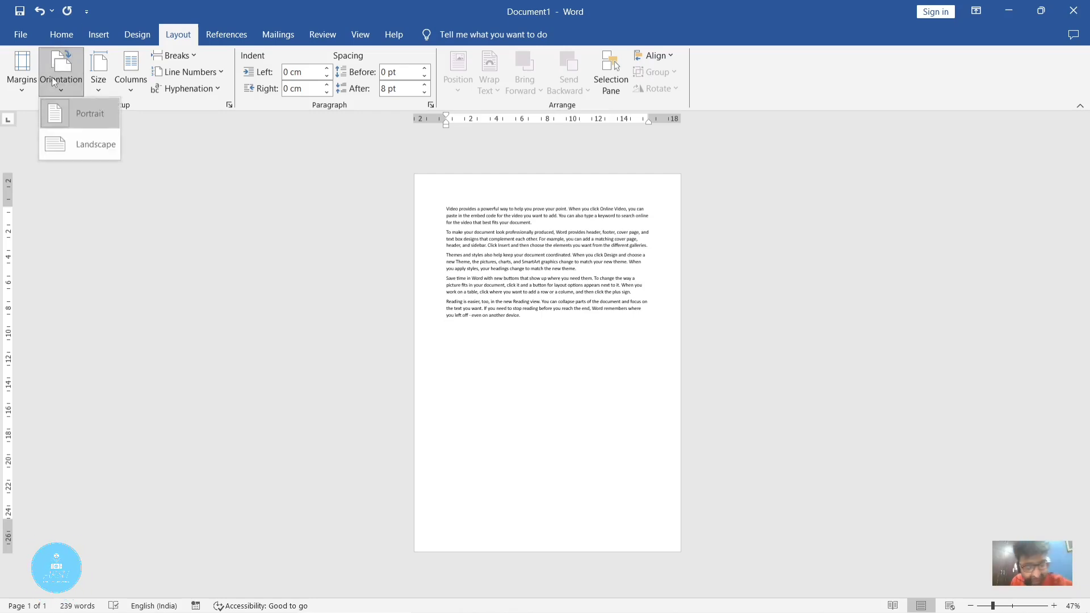
click(80, 148)
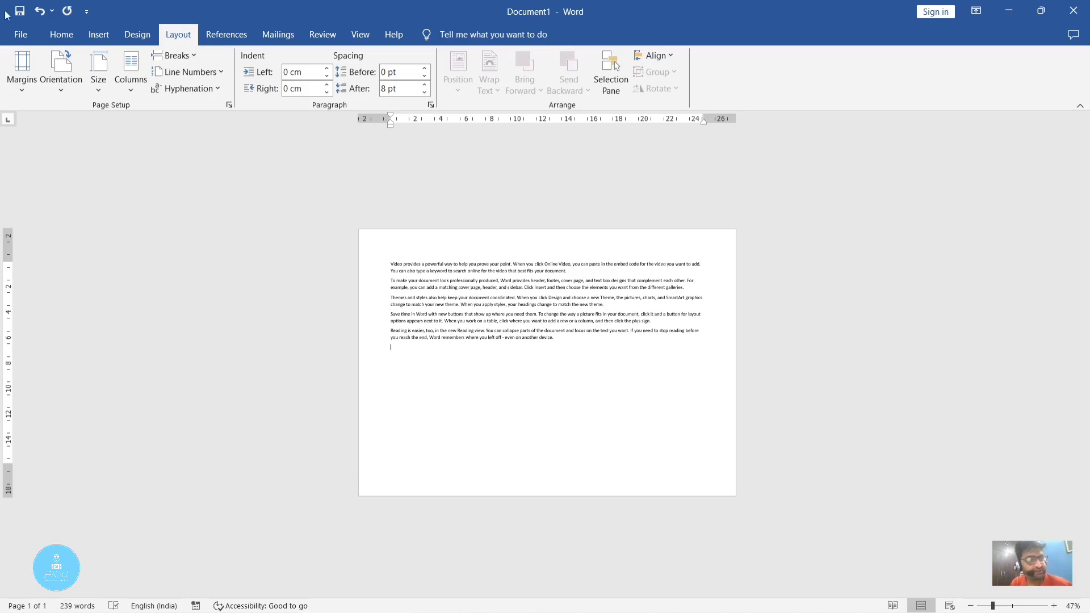
click(66, 92)
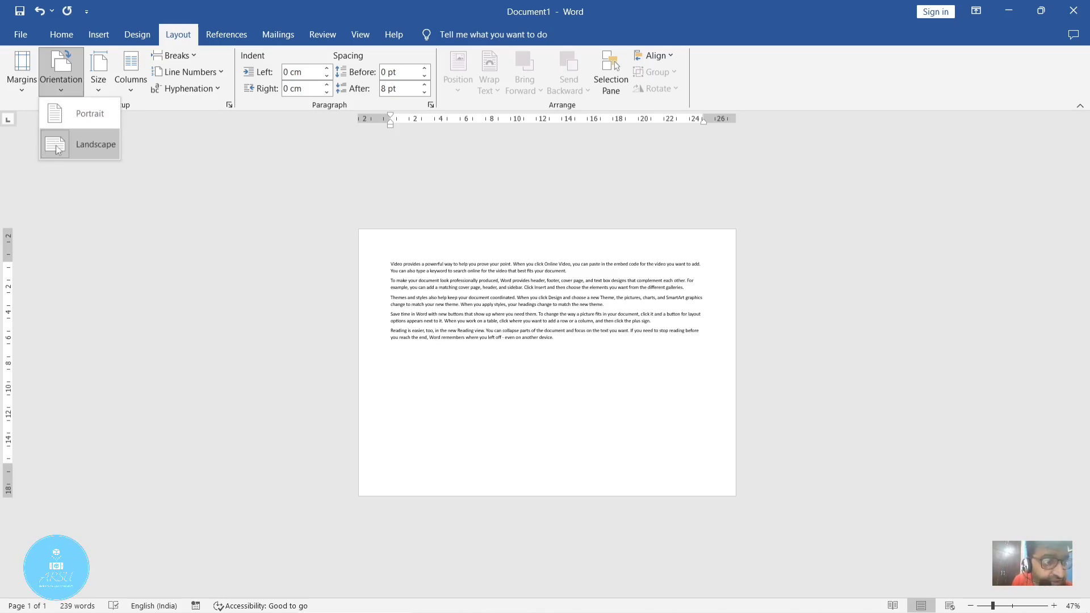
click(59, 125)
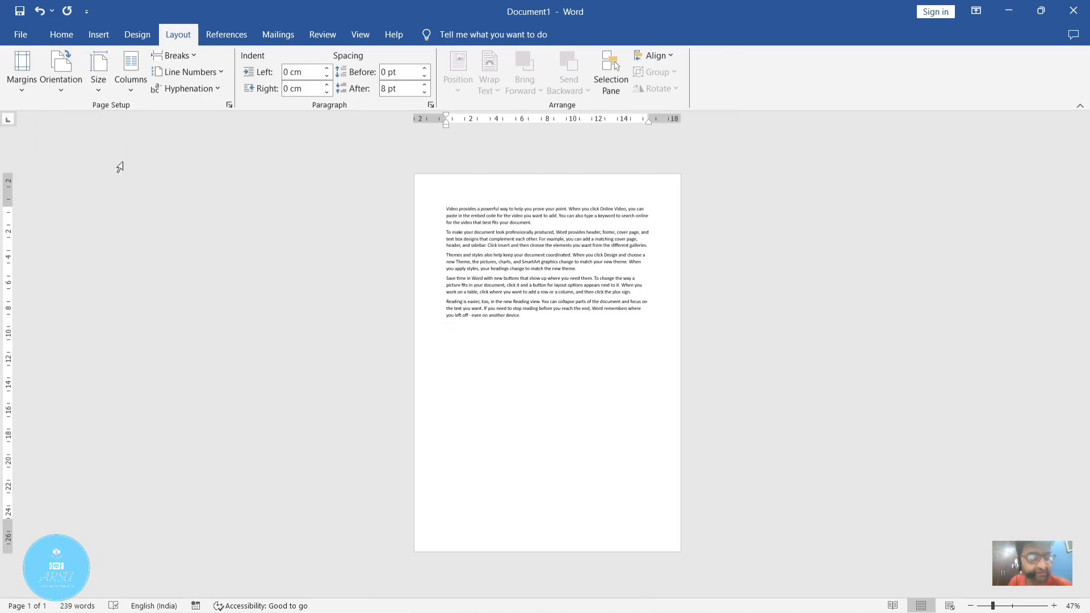
Look through the preset paper sizes, apply Letter (21.59 cm x 27.94 cm) and set the paper back to A4
scroll(120, 166, up, 6)
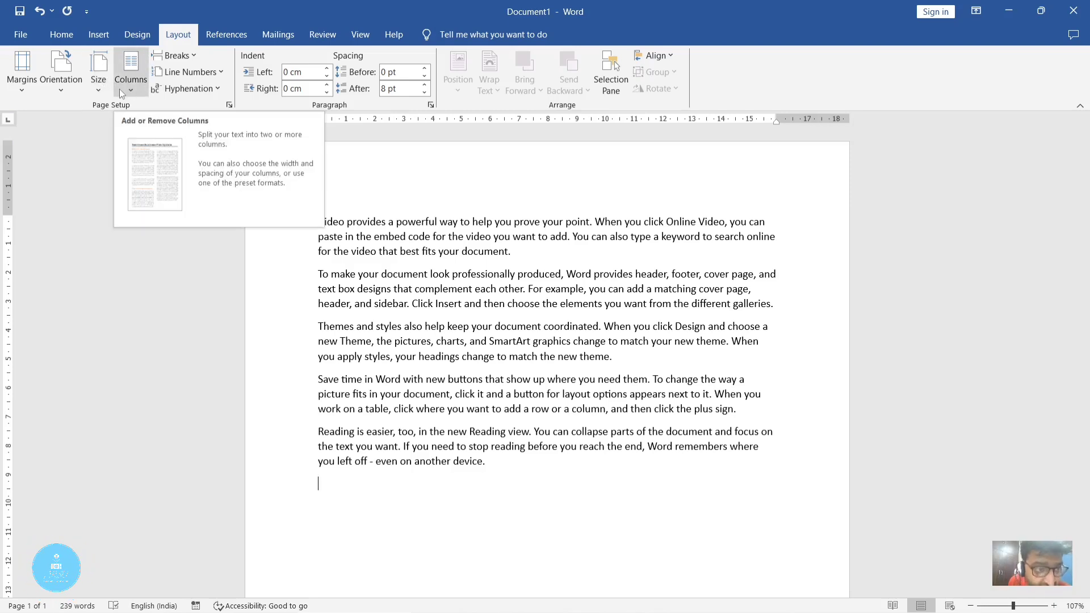
click(97, 90)
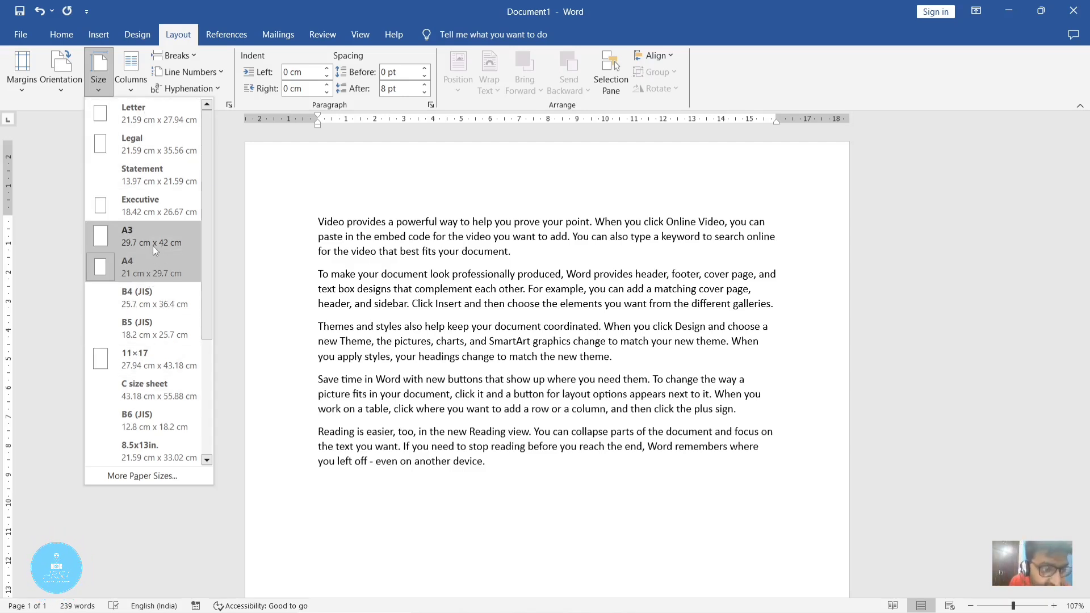
scroll(154, 421, down, 2)
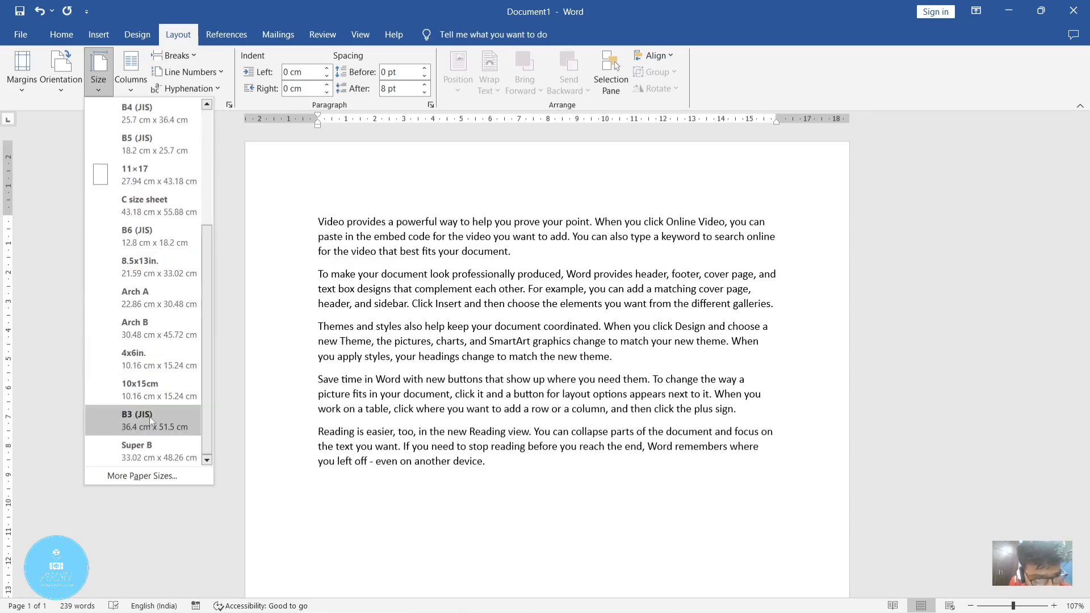
scroll(149, 417, up, 2)
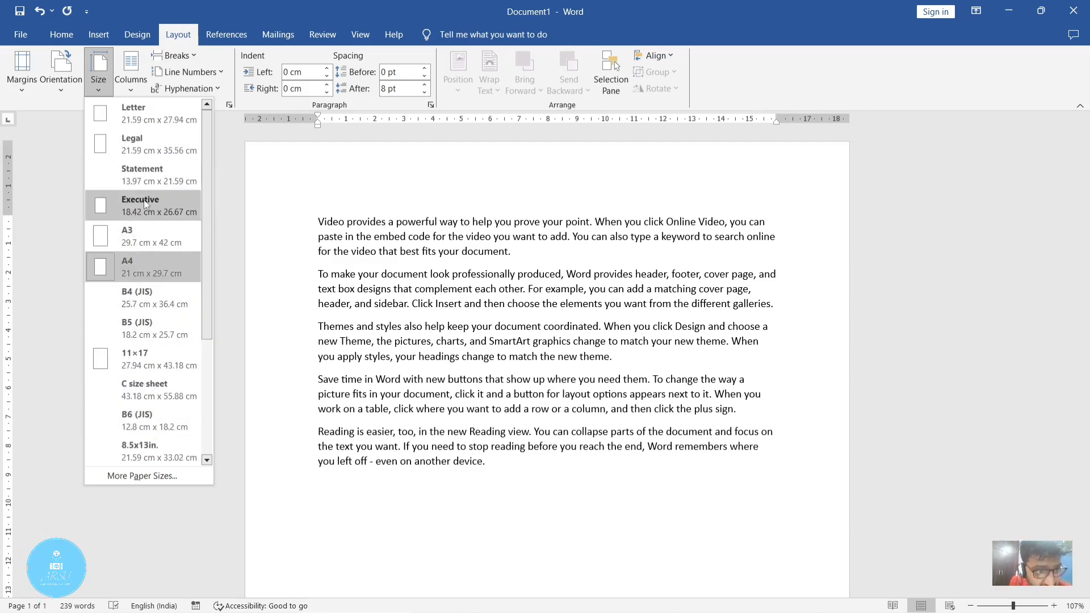
click(147, 123)
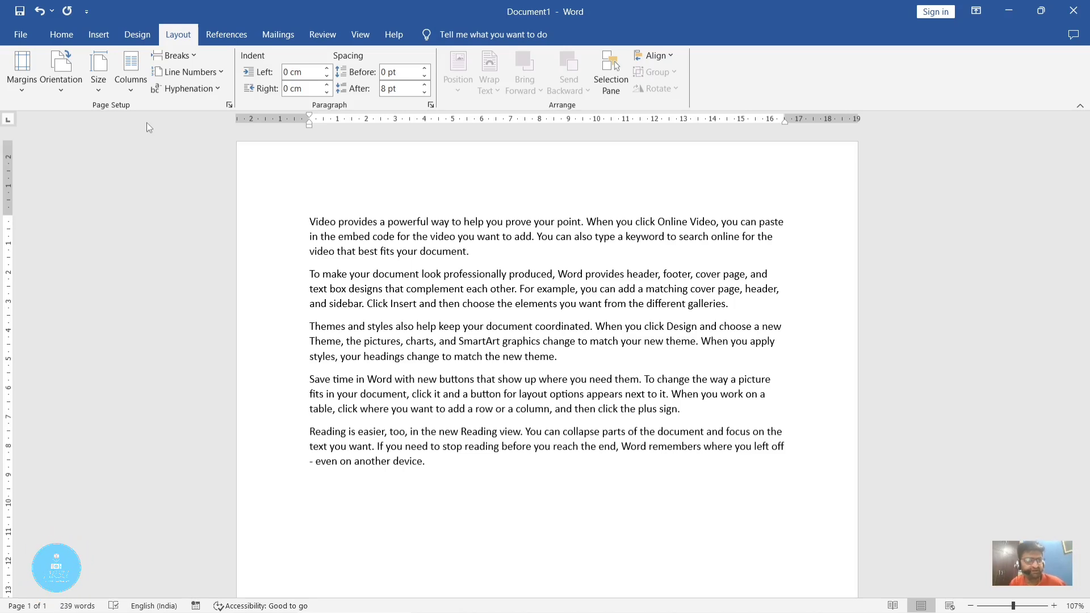
click(130, 90)
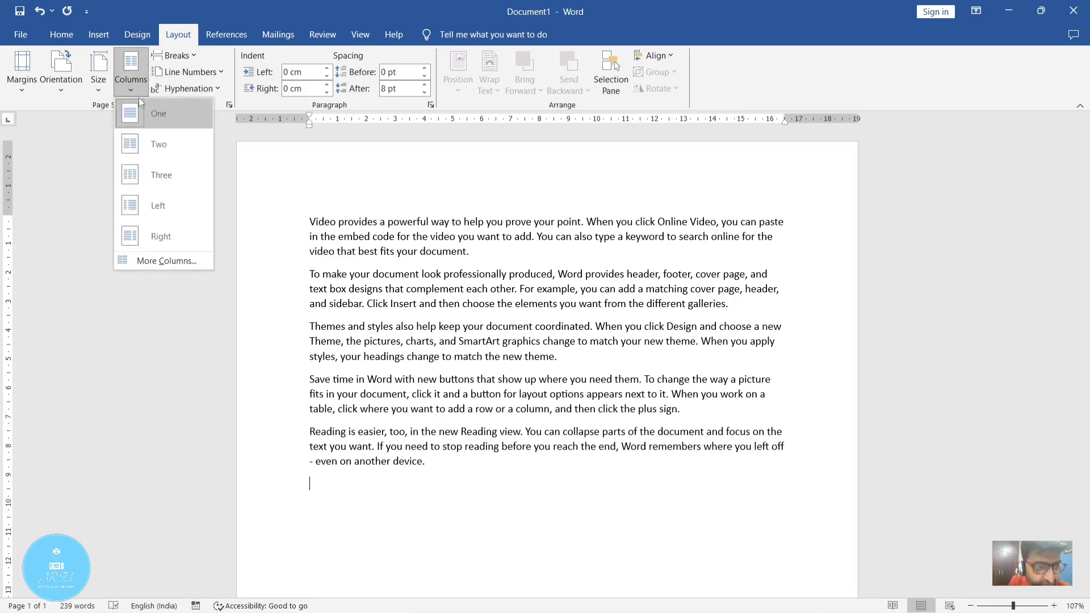
click(94, 91)
click(93, 91)
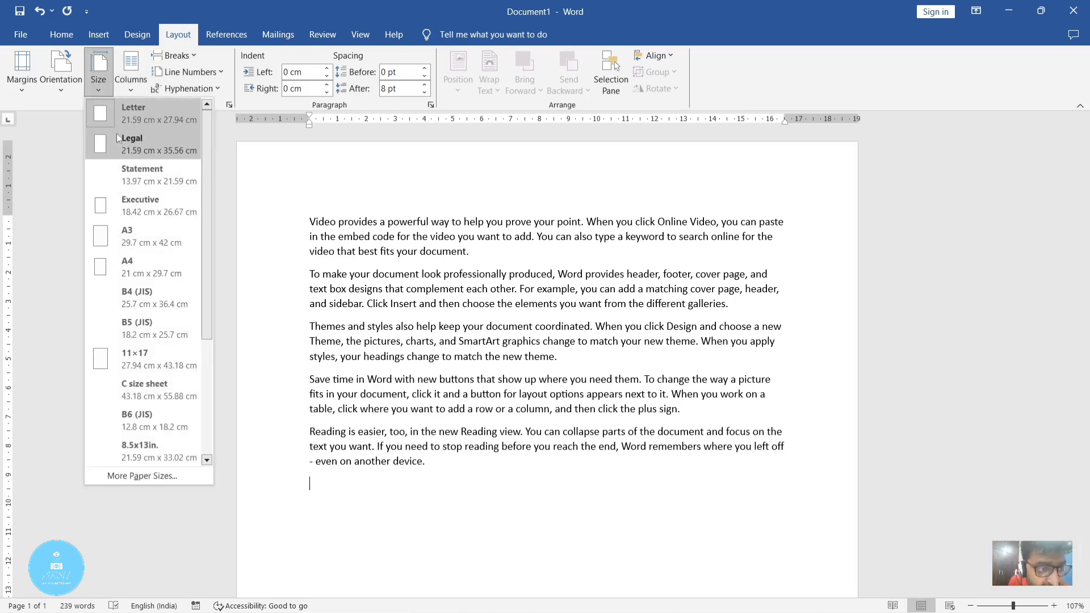
click(138, 266)
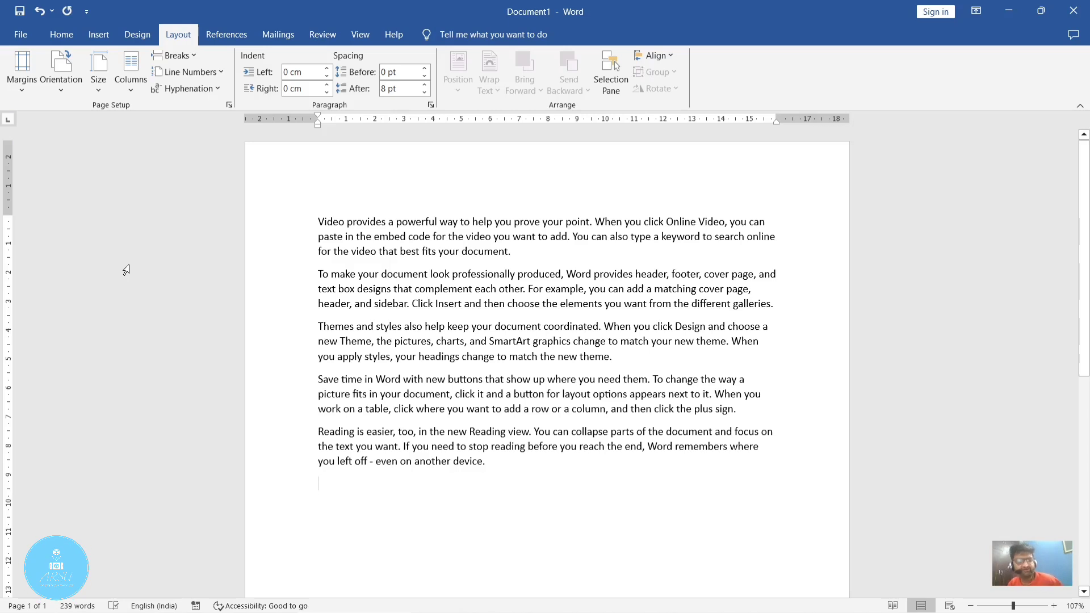
Split the document text into two columns
click(131, 92)
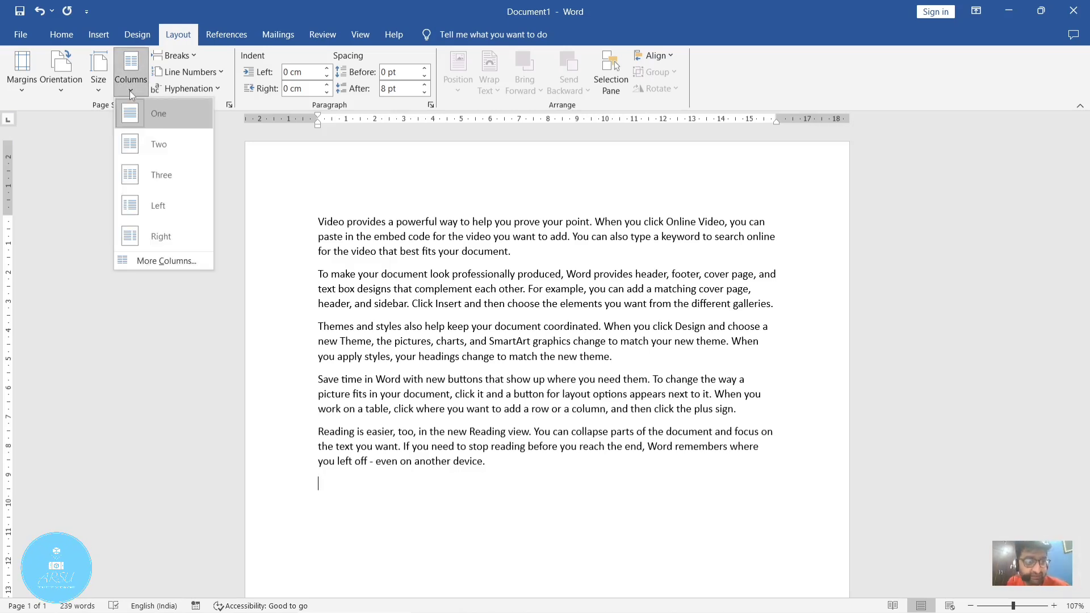
click(130, 90)
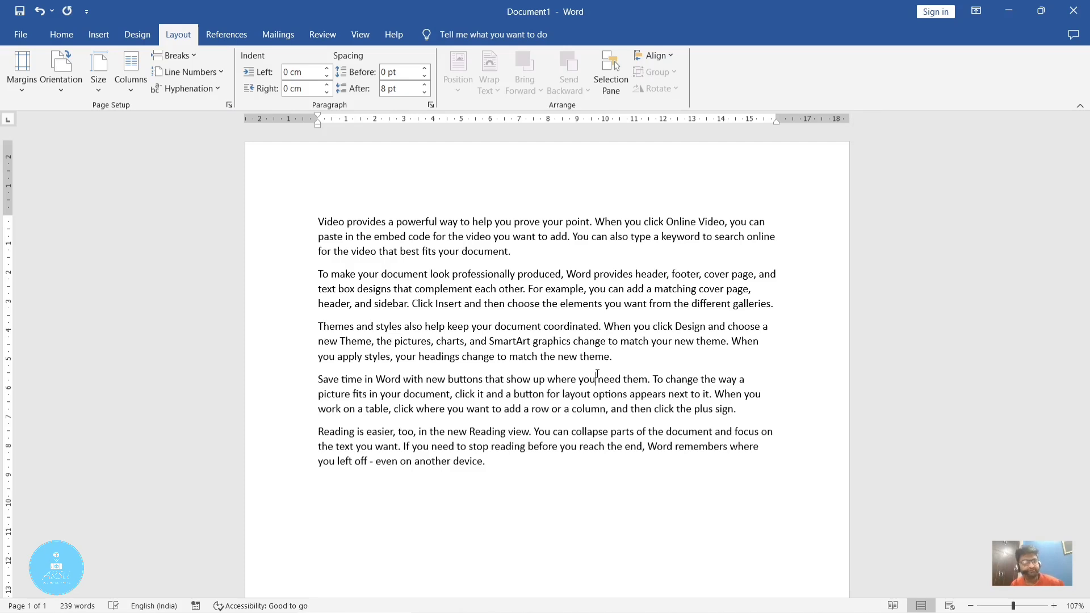
click(132, 90)
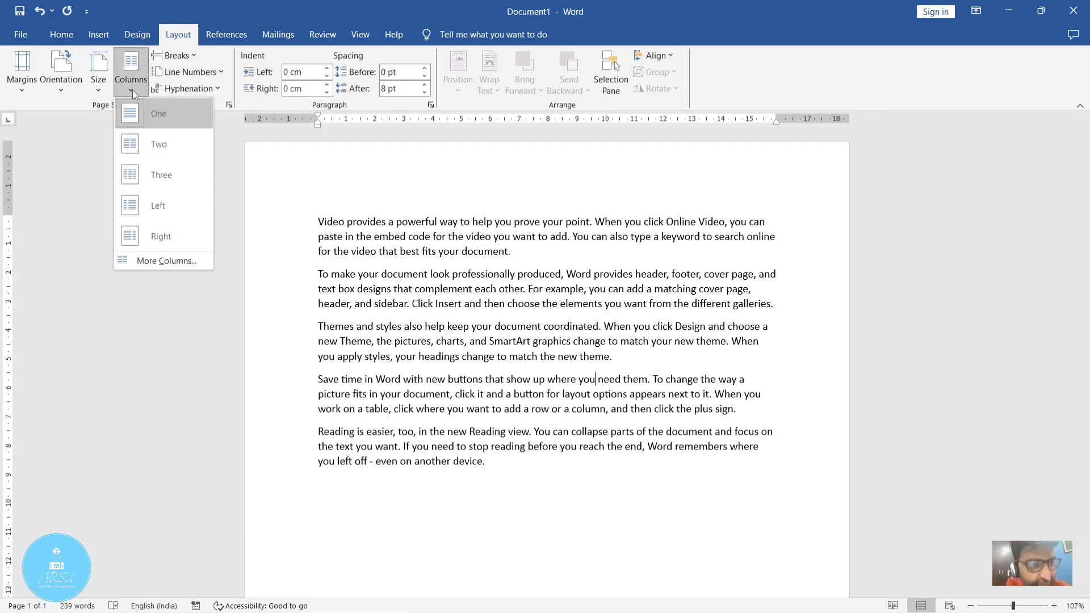
click(154, 144)
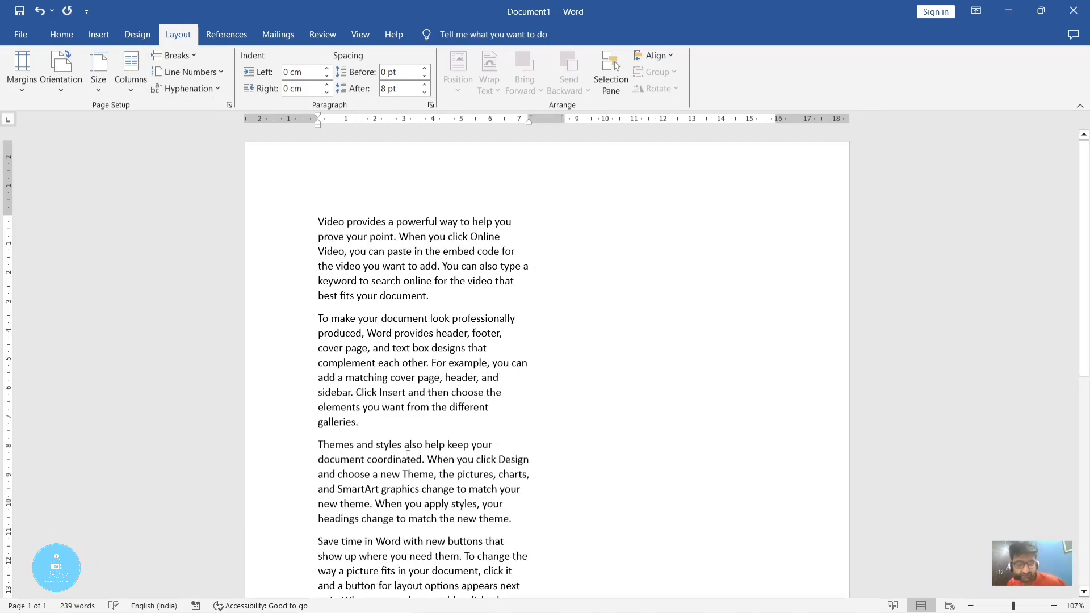
Generate another set of sample paragraphs with =rand() on a new line after the last paragraph and check how they fill the second column
scroll(562, 454, down, 7)
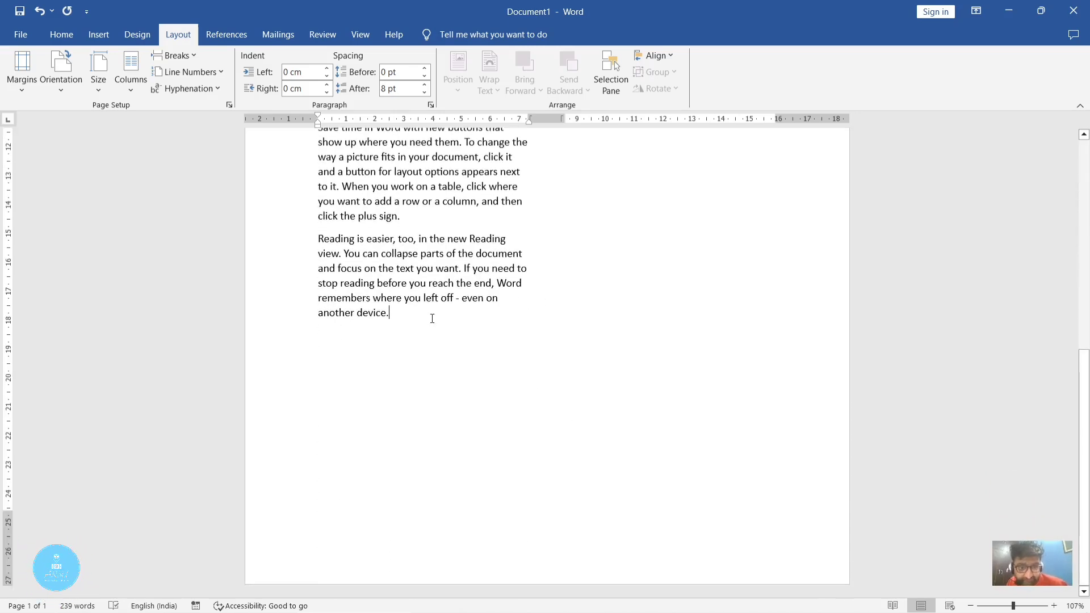
text(=r)
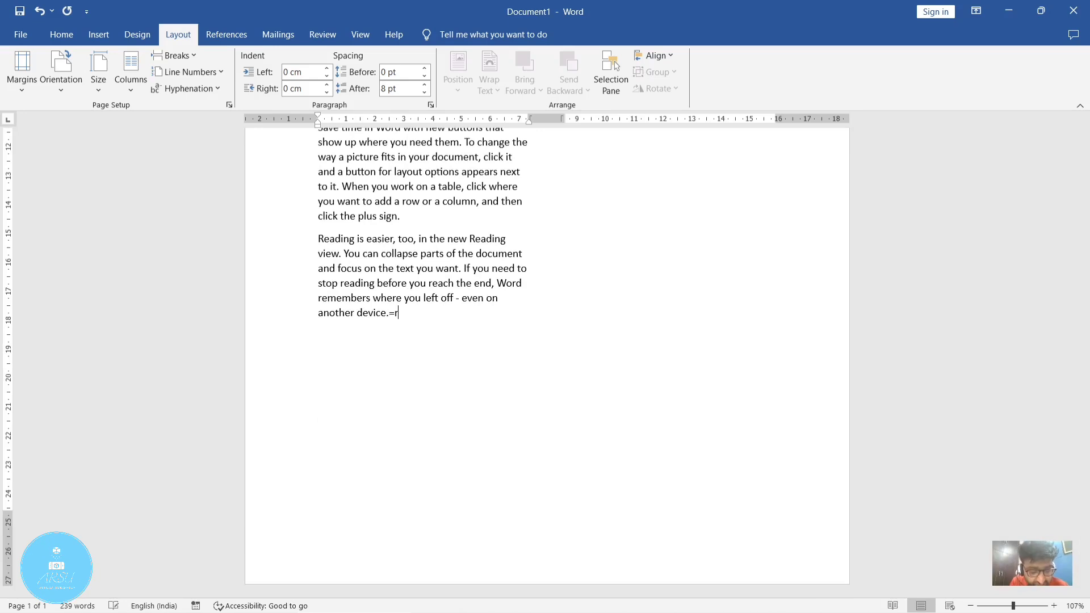
text(and())
key(Return)
click(387, 315)
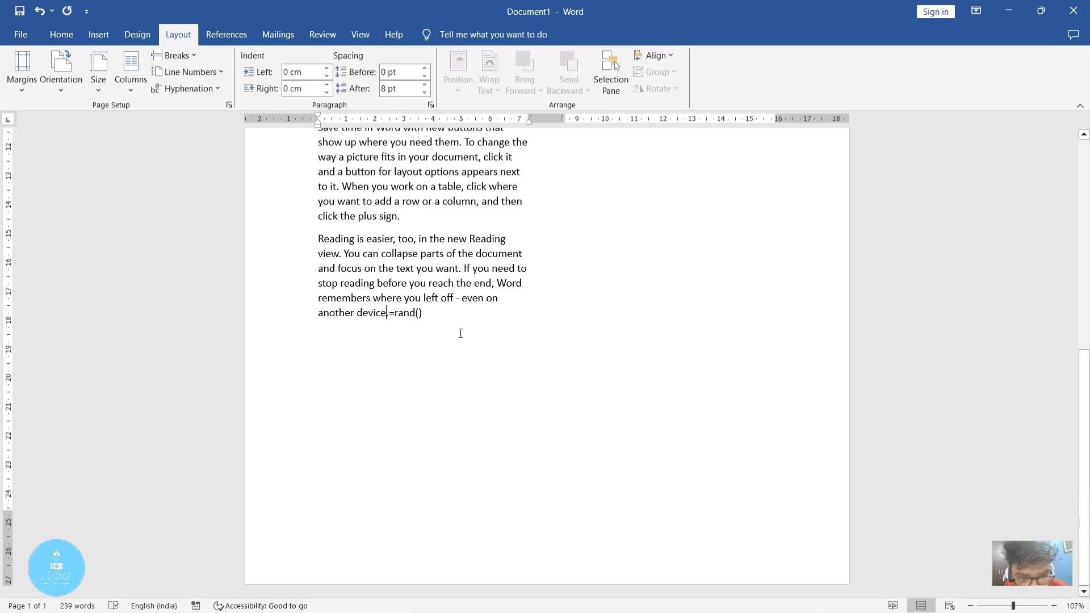
key(Return)
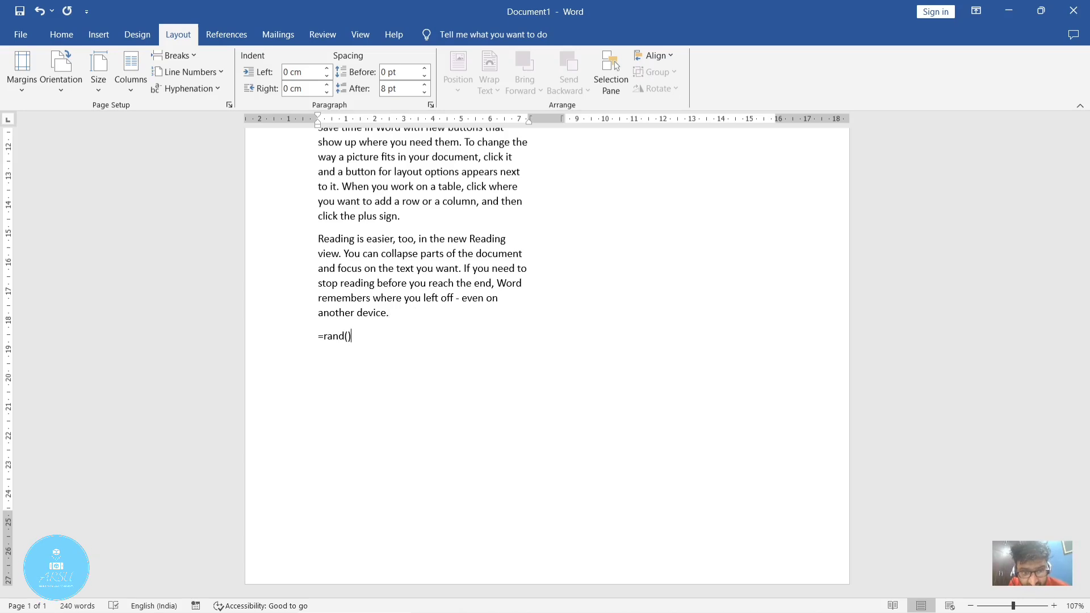
key(Return)
scroll(588, 376, up, 4)
scroll(539, 409, down, 4)
scroll(498, 442, up, 4)
scroll(498, 441, up, 5)
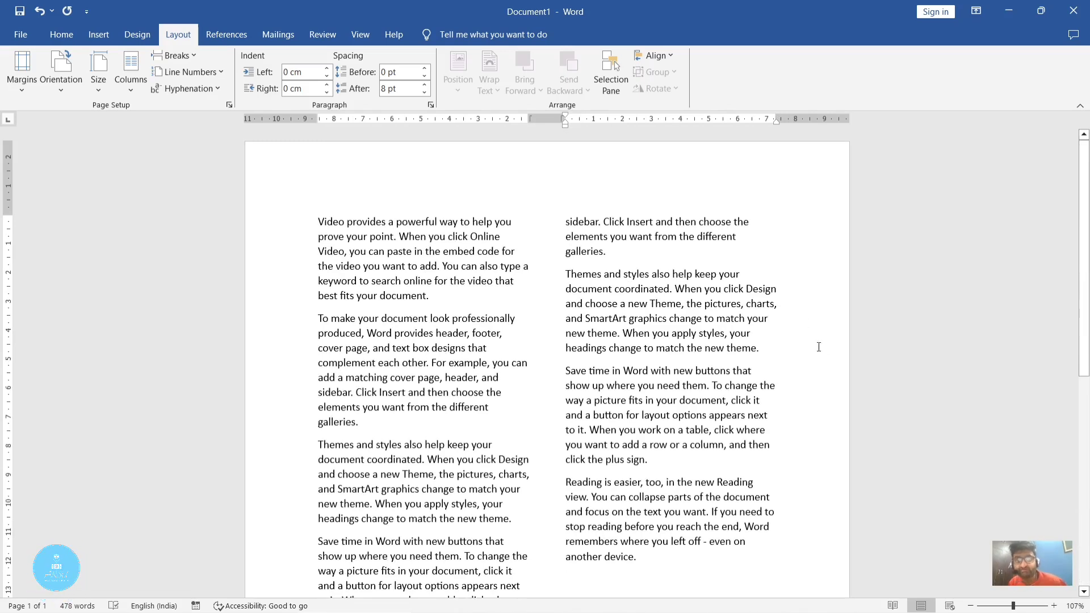
scroll(690, 394, down, 9)
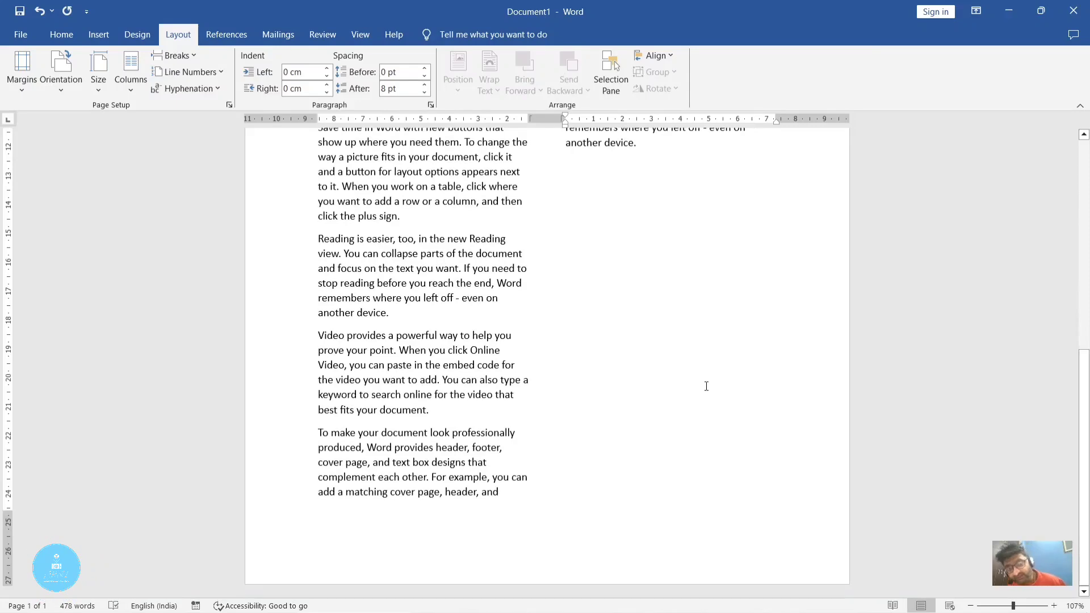
scroll(704, 386, up, 5)
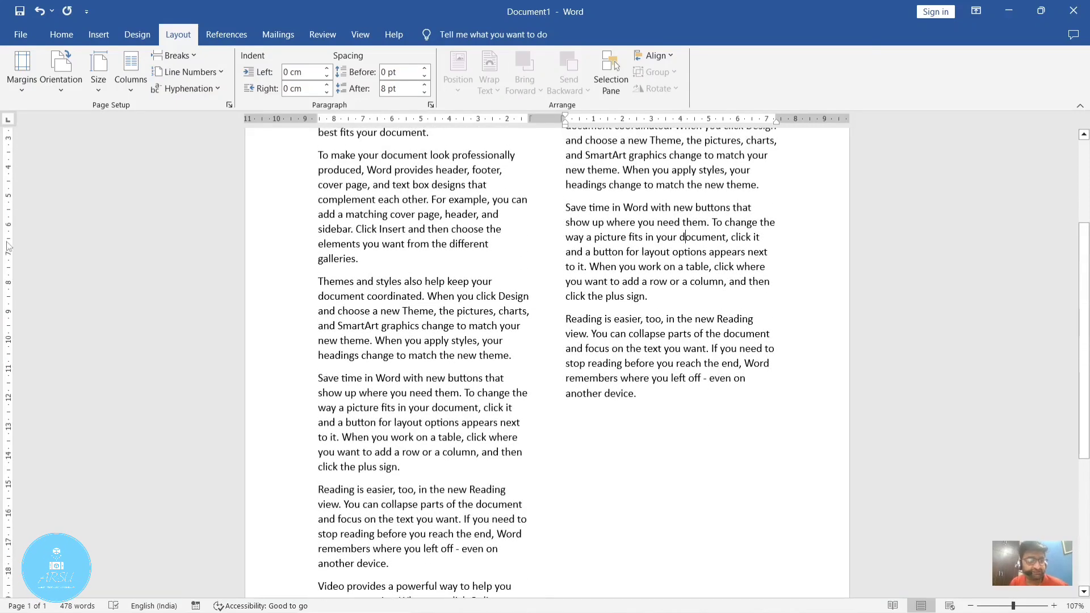
Split the document text into three columns and view the result from the start of the page
click(137, 89)
click(131, 186)
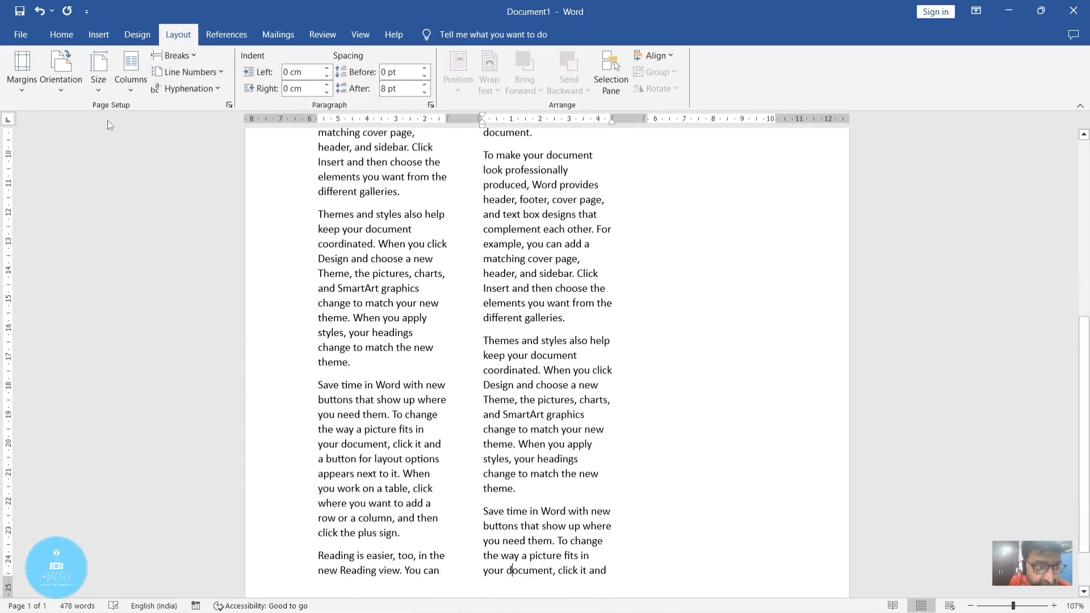
click(131, 71)
click(597, 304)
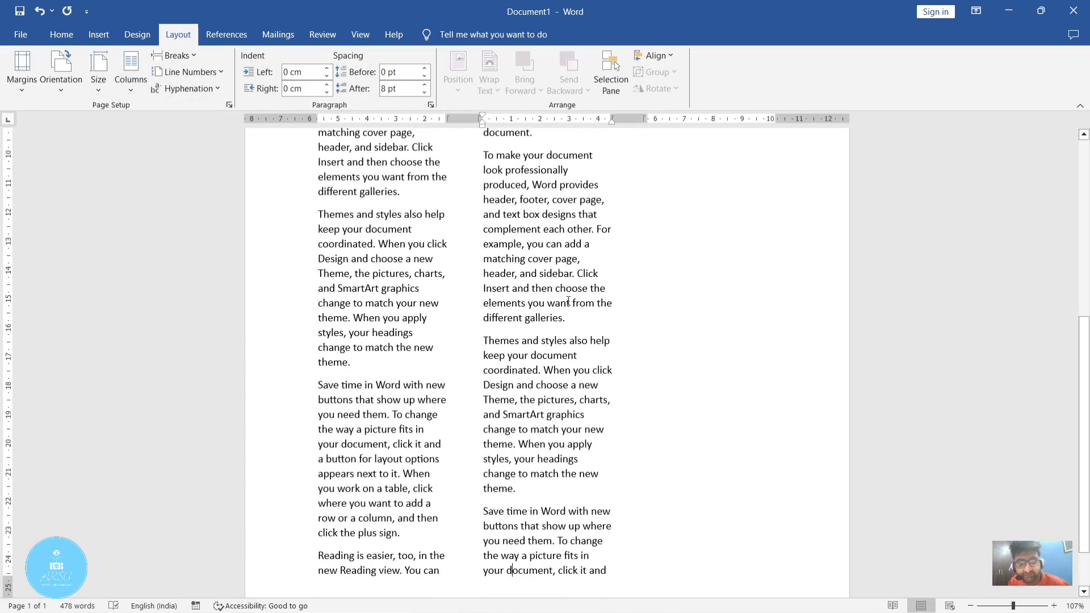
scroll(597, 341, down, 2)
scroll(597, 410, up, 5)
scroll(597, 410, up, 5)
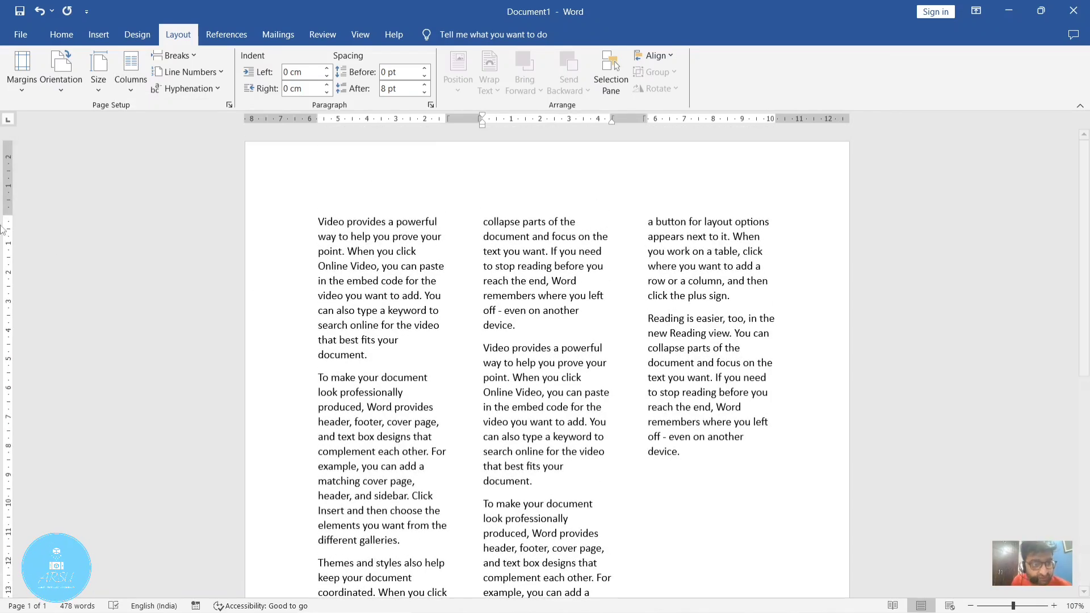
Return the text to one column and apply the Left column preset
click(131, 72)
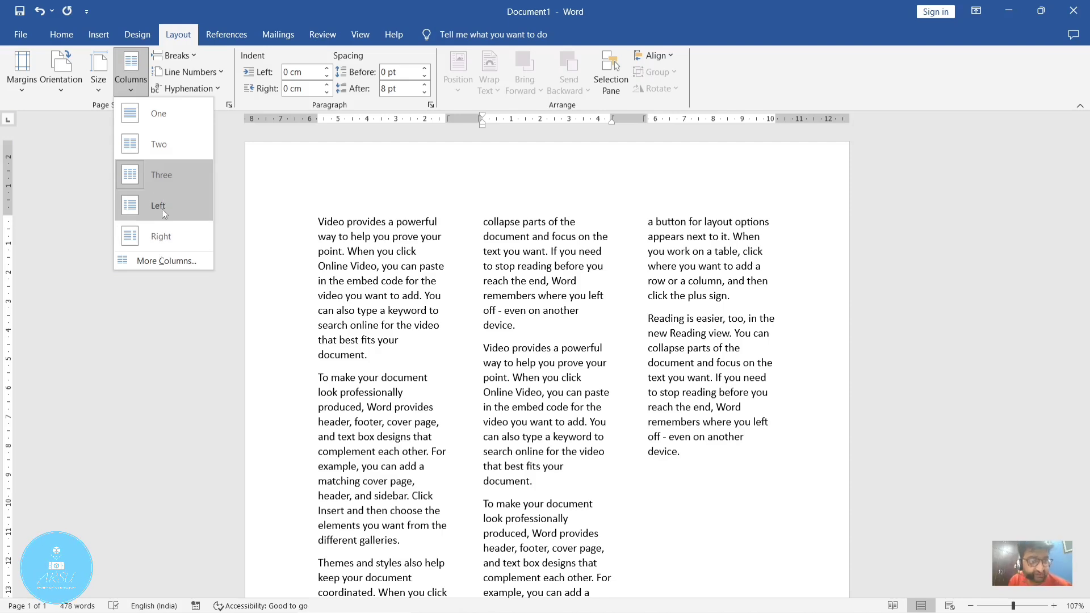
click(156, 120)
click(143, 90)
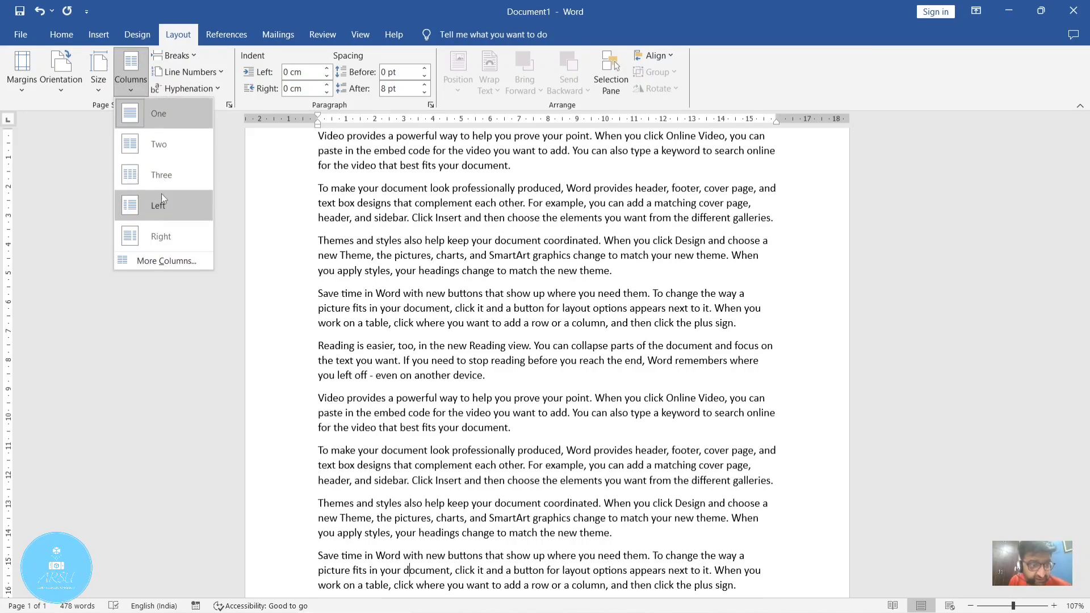
click(161, 209)
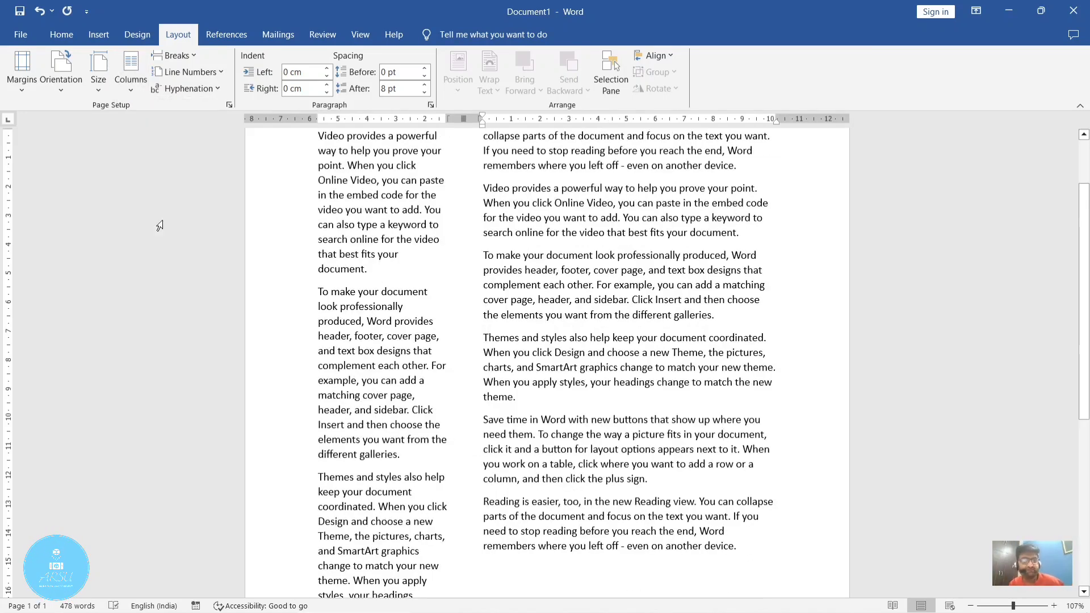
scroll(160, 226, up, 2)
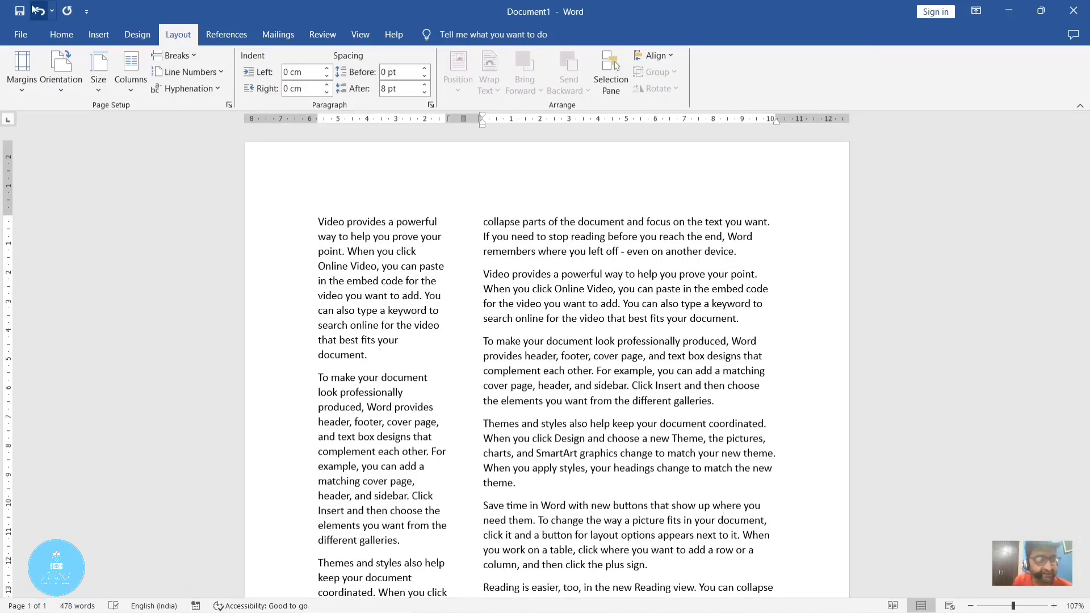
Apply the Right column preset to the document text
click(121, 85)
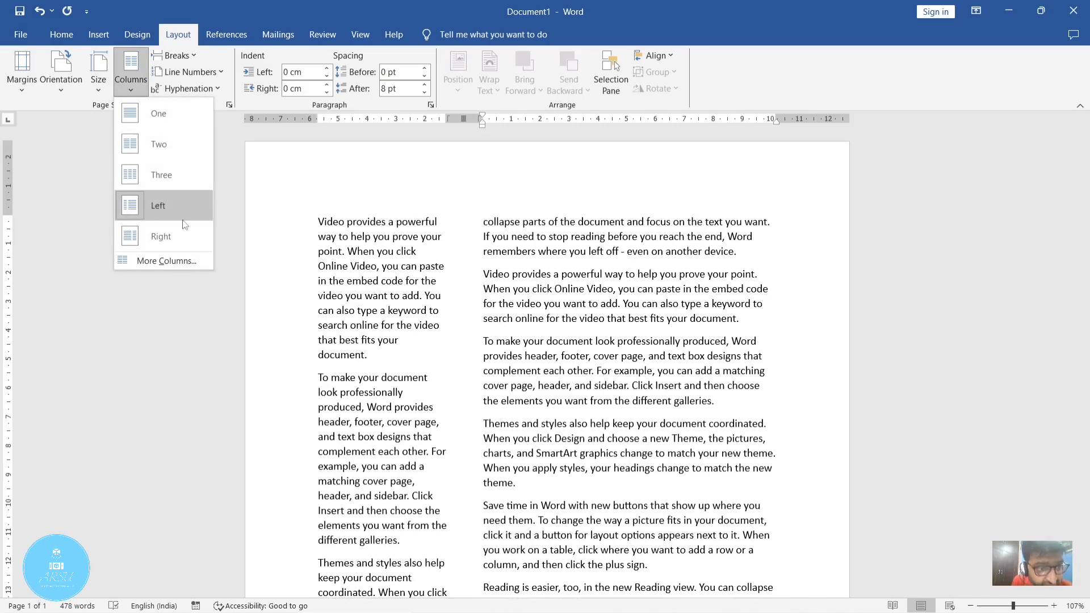
click(182, 237)
scroll(182, 240, up, 6)
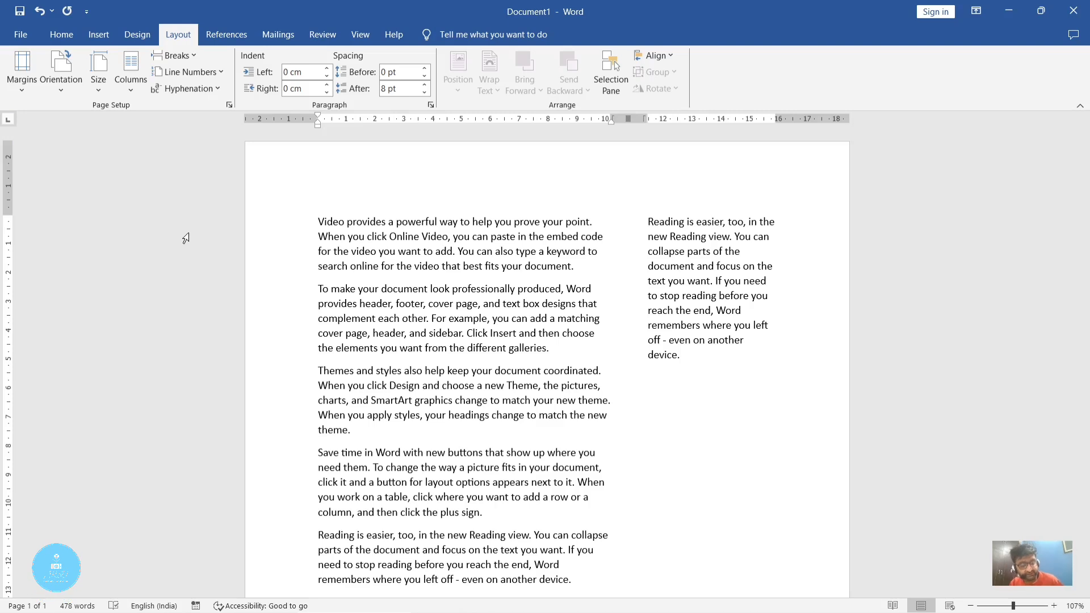
Undo the column changes and the added sample paragraphs, back to the original text in a single column
key(ctrl+z)
key(ctrl+z)
key(ctrl+z)
key(ctrl+z)
key(ctrl+z)
key(ctrl+z)
key(ctrl+z)
click(186, 238)
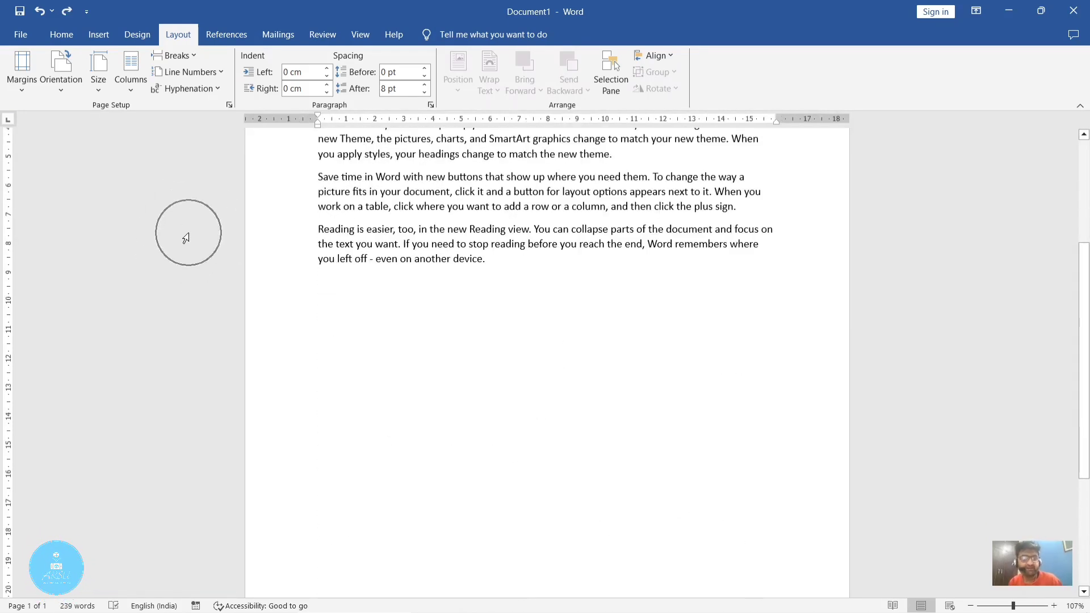
scroll(186, 238, up, 3)
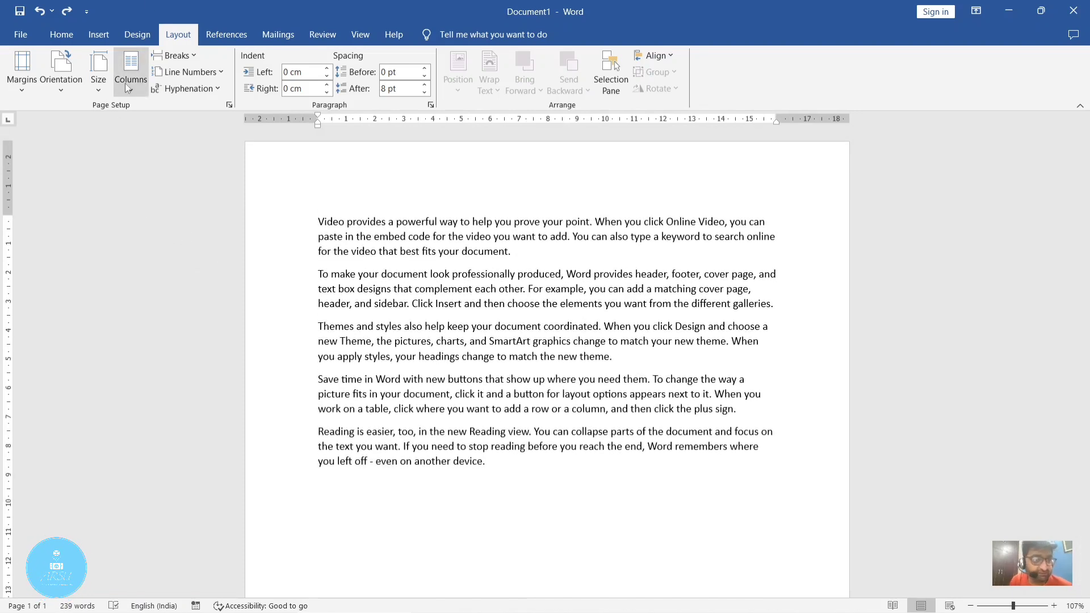
Split the original sample text into two columns and look over the whole page
click(128, 86)
click(145, 154)
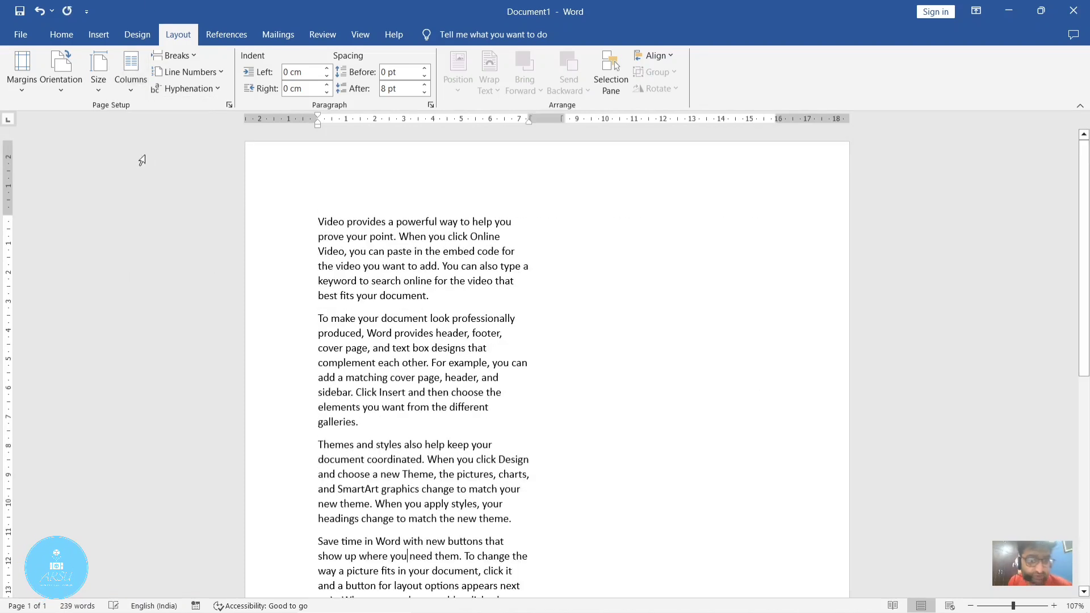
scroll(142, 161, down, 8)
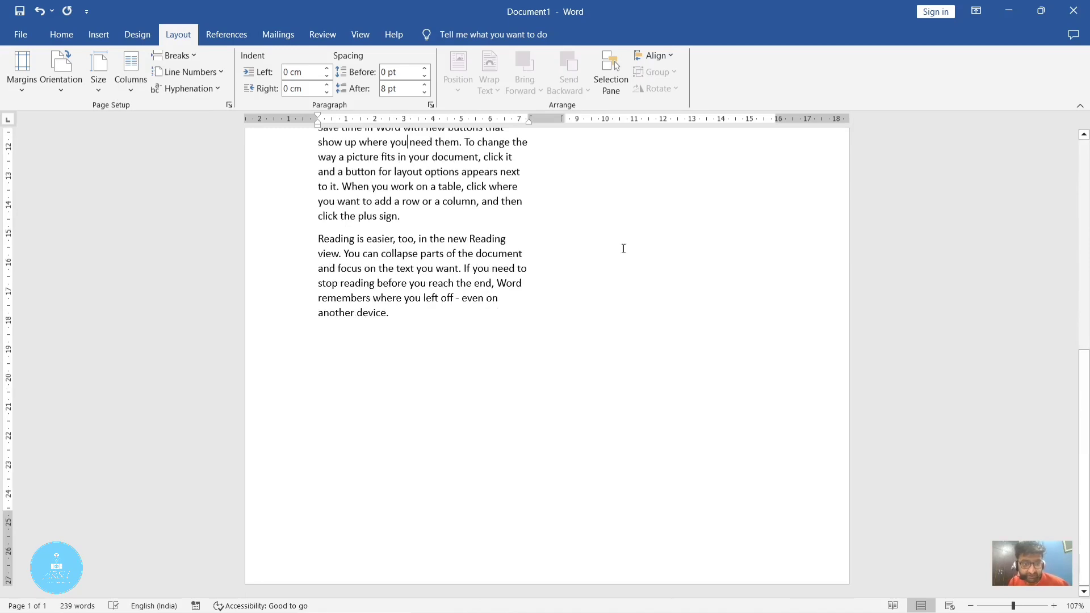
scroll(623, 249, up, 8)
Try to place the cursor directly in the empty second column, leaving the header if it opens
double_click(630, 208)
double_click(486, 281)
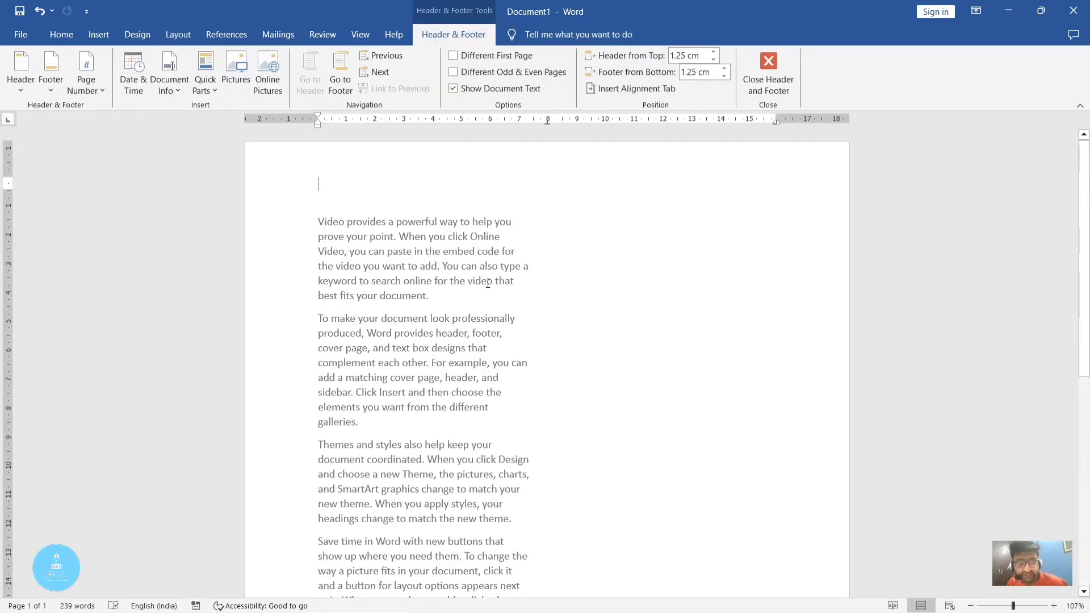
click(626, 278)
click(648, 263)
click(679, 254)
click(677, 236)
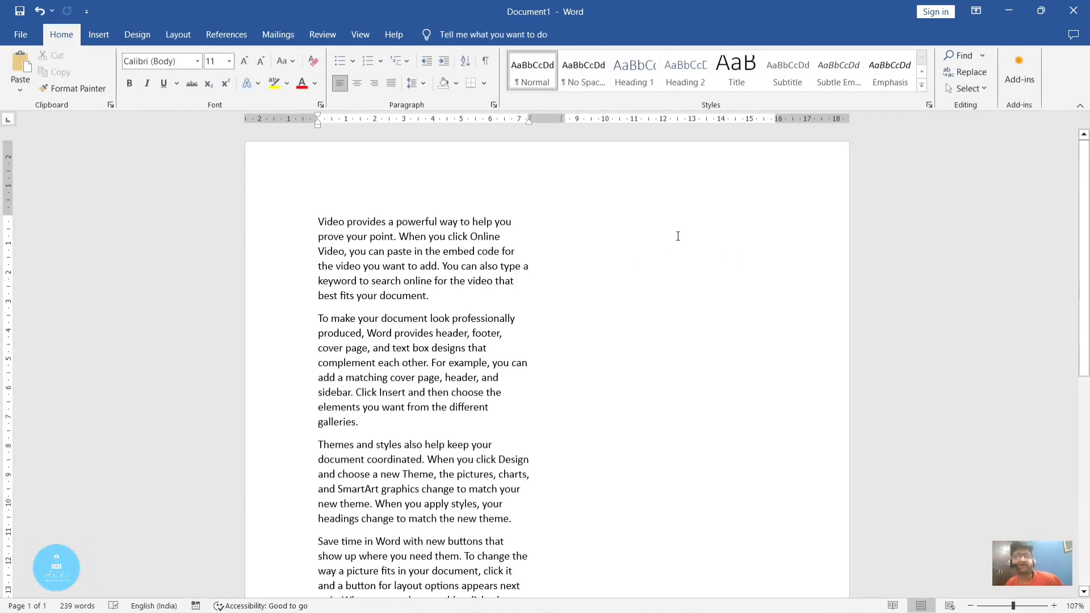
Insert a page break after the last paragraph and undo it
scroll(696, 248, down, 9)
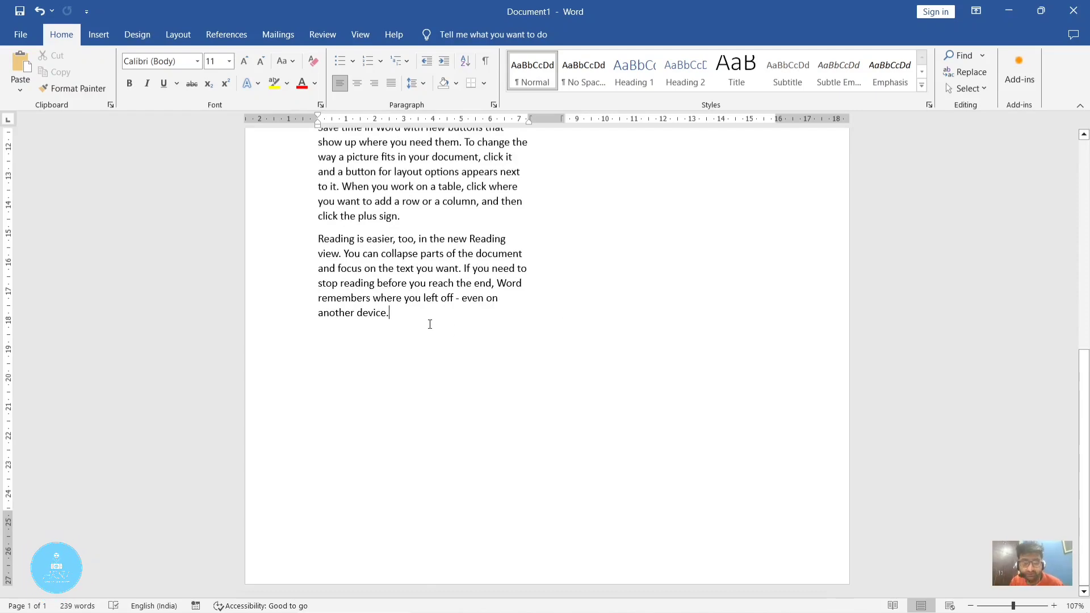
key(ctrl+Return)
scroll(379, 440, down, 5)
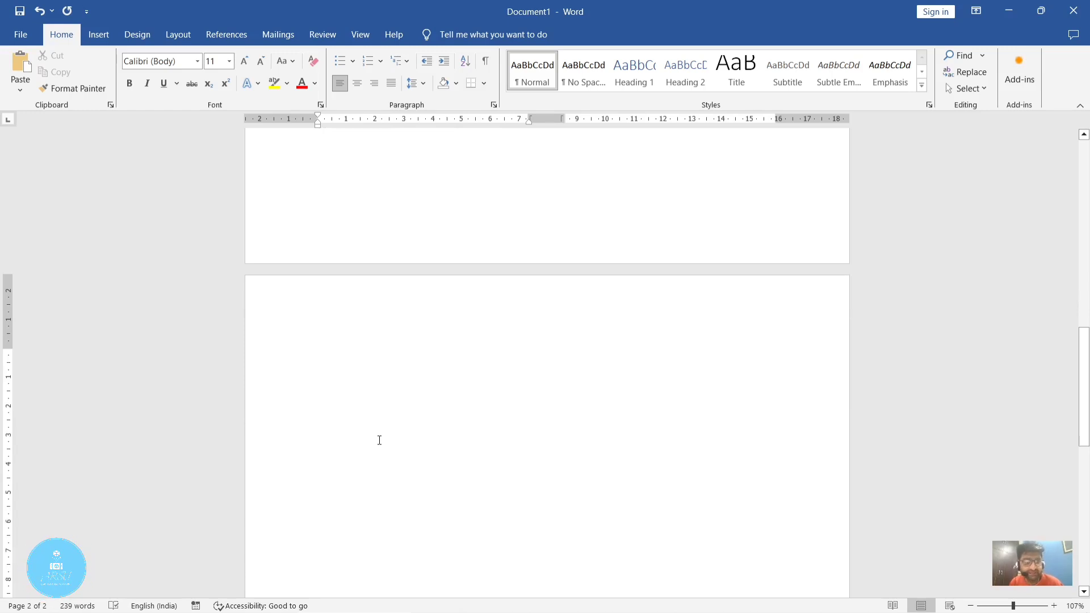
key(ctrl+z)
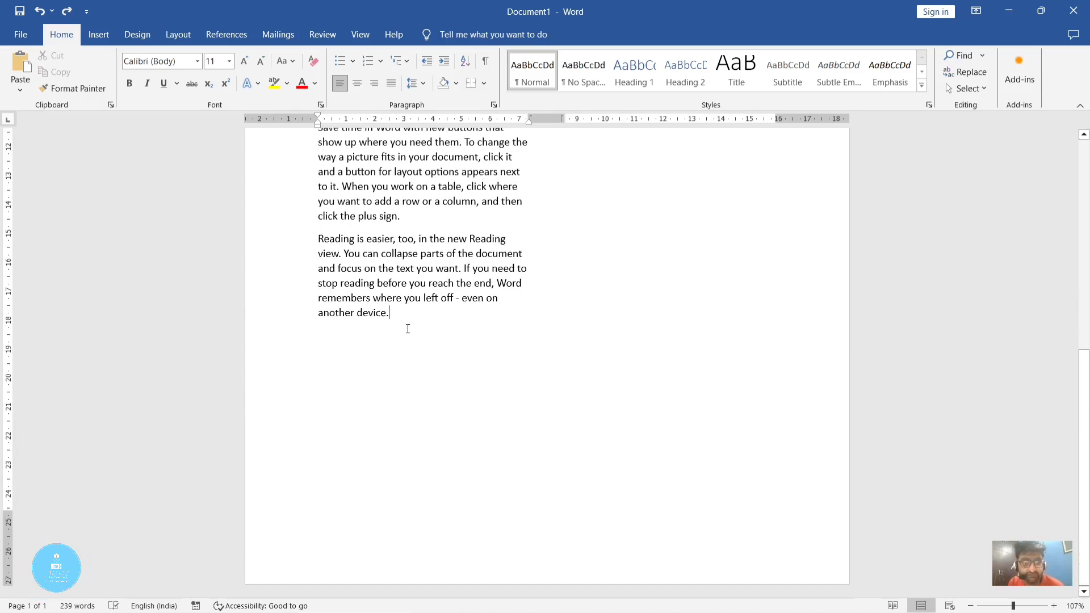
Insert a column break after the last paragraph, undo it and return to the end of the text
key(ctrl+shift+Return)
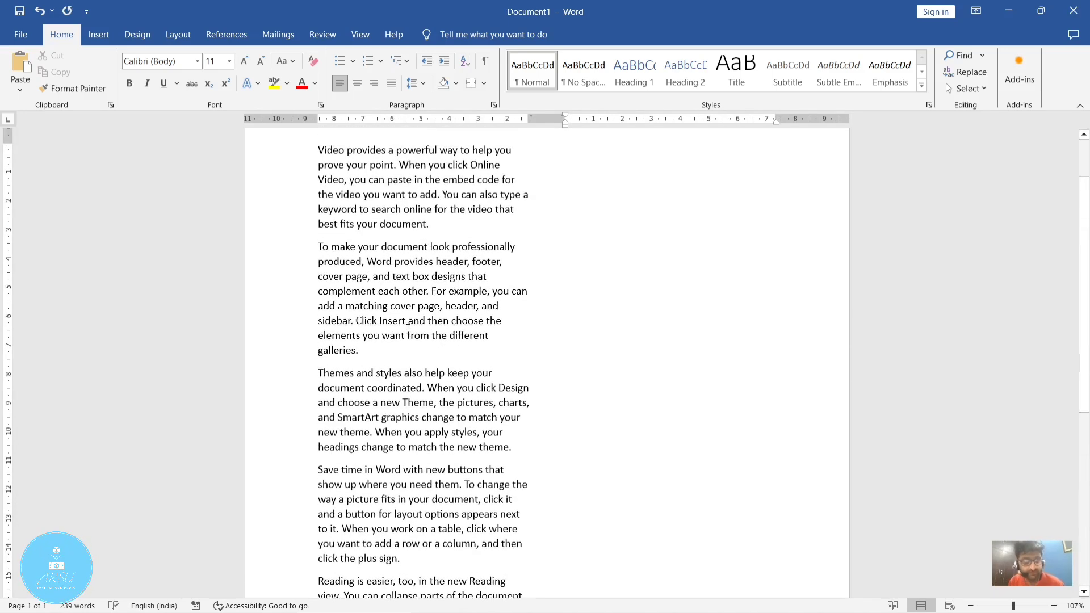
key(ctrl+z)
scroll(408, 328, down, 5)
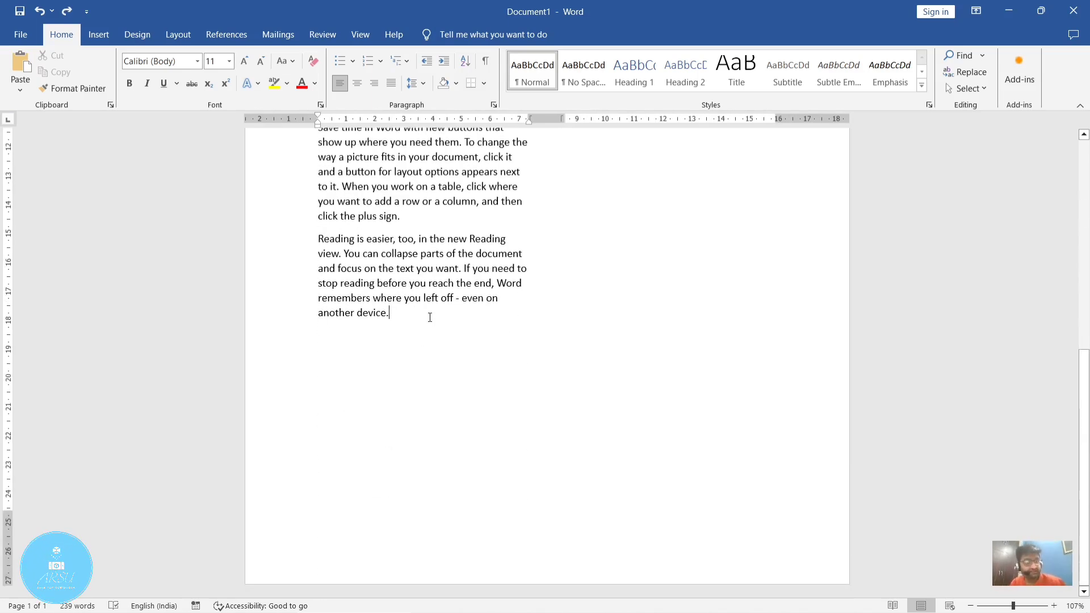
scroll(429, 317, up, 5)
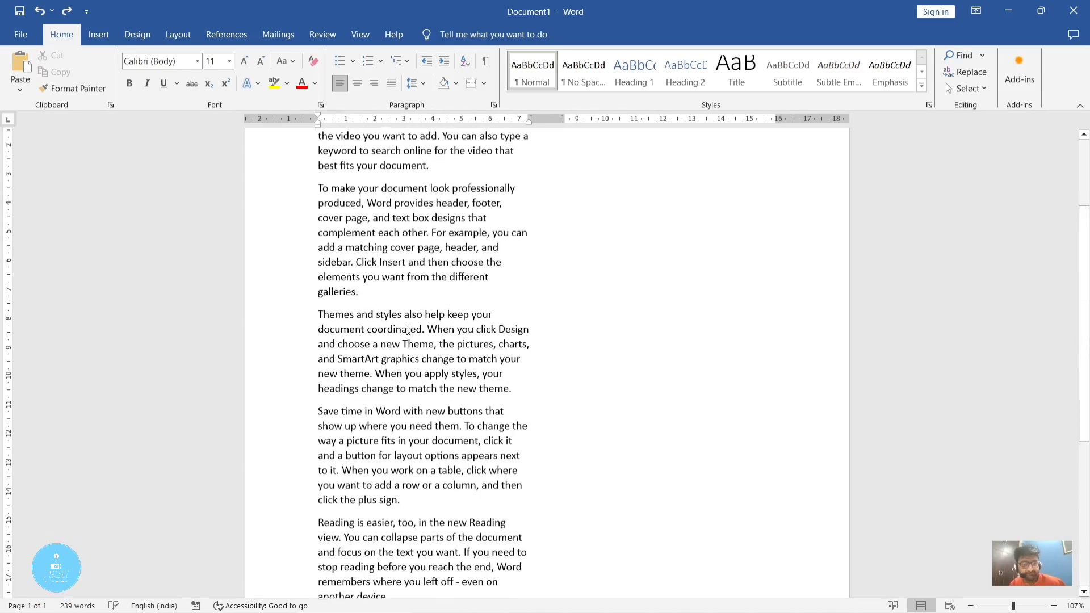
scroll(408, 330, down, 5)
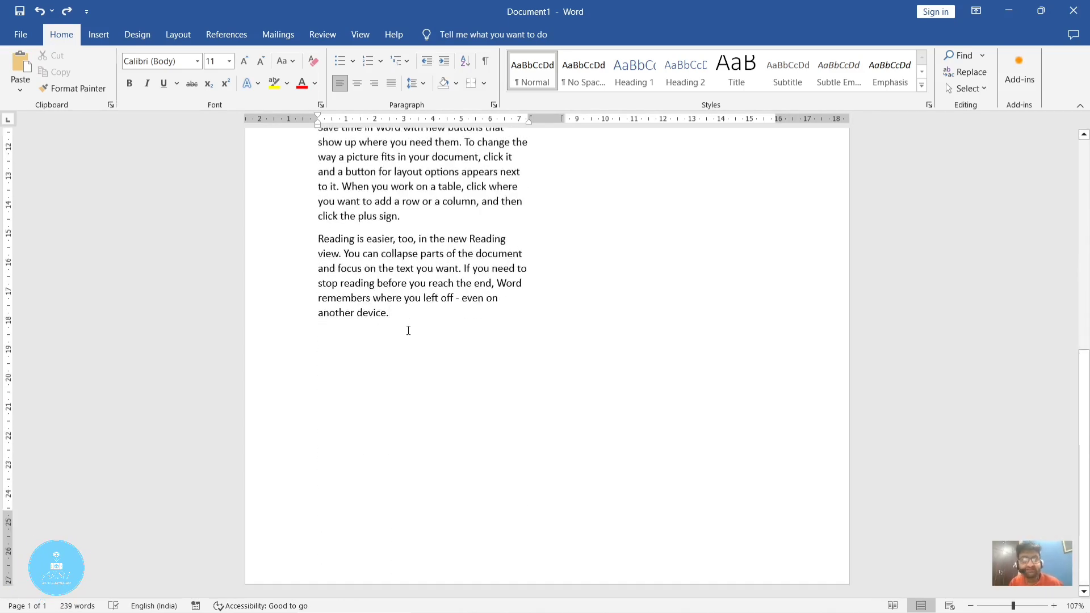
Insert a page break after the last paragraph, and a column break directly after the text "another device."
key(ctrl+Return)
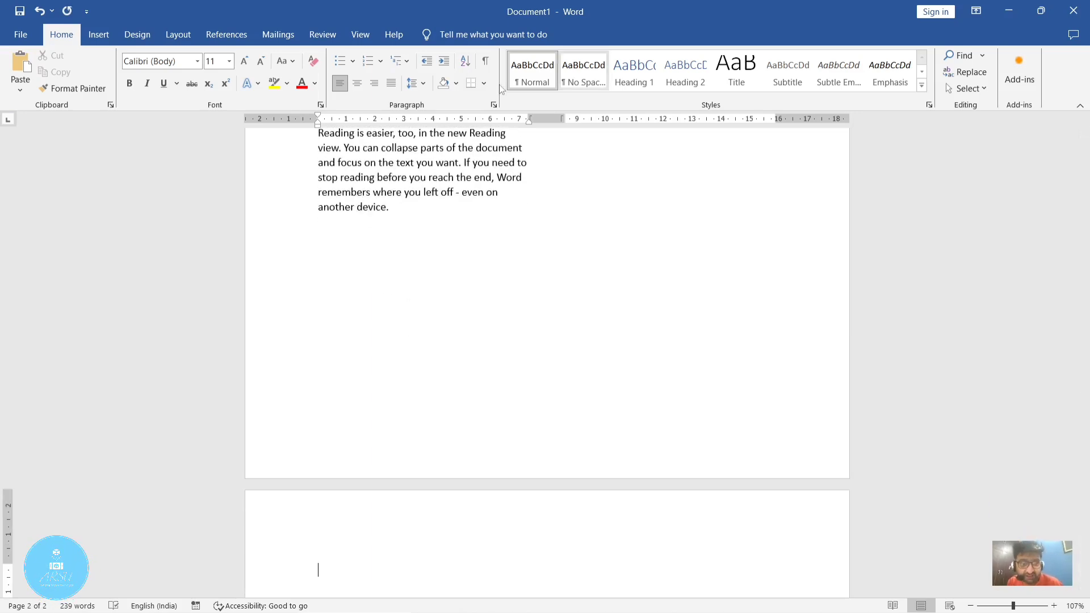
click(427, 211)
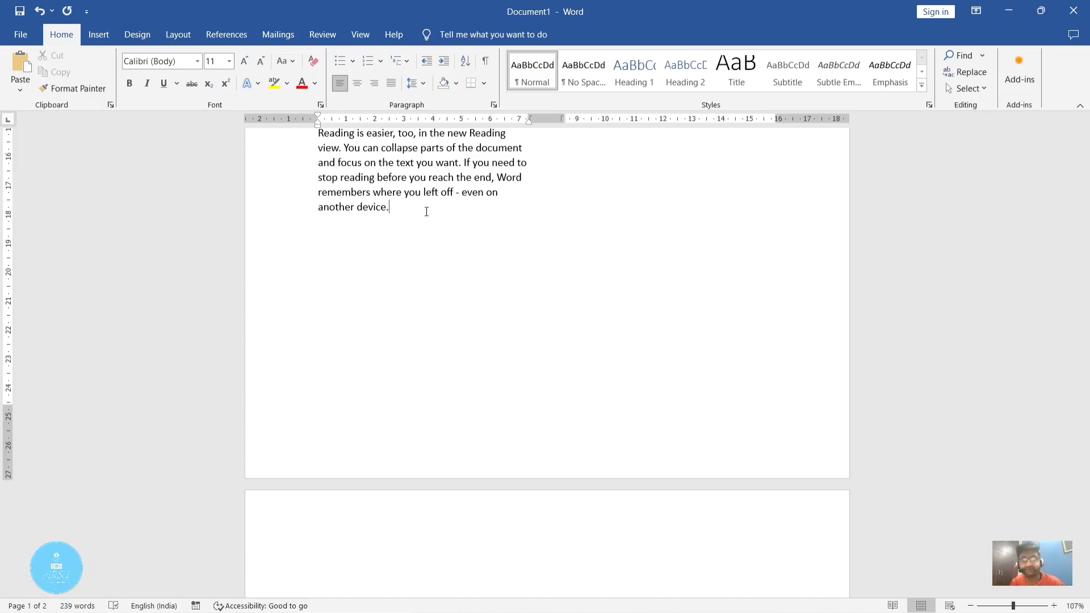
key(ctrl+shift+Return)
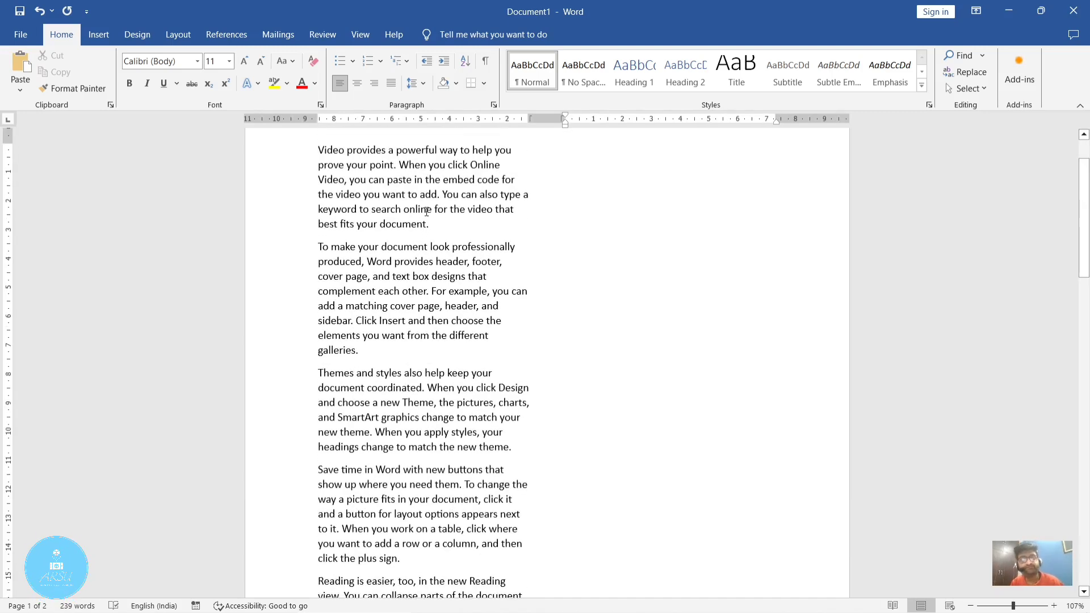
scroll(427, 211, up, 2)
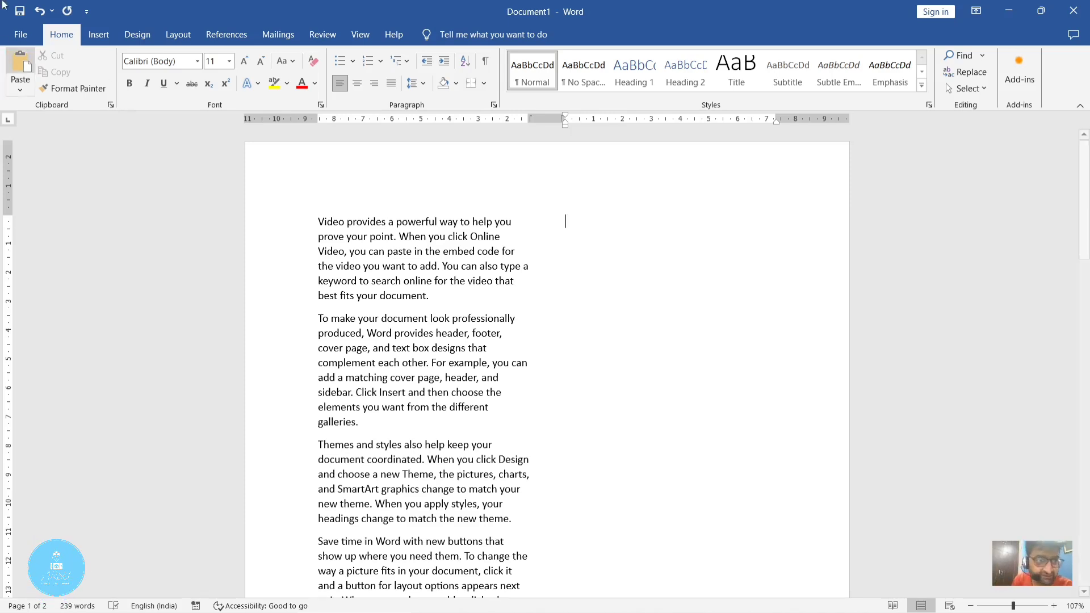
Set the whole document to 12 equal-width columns through the custom column settings
click(164, 43)
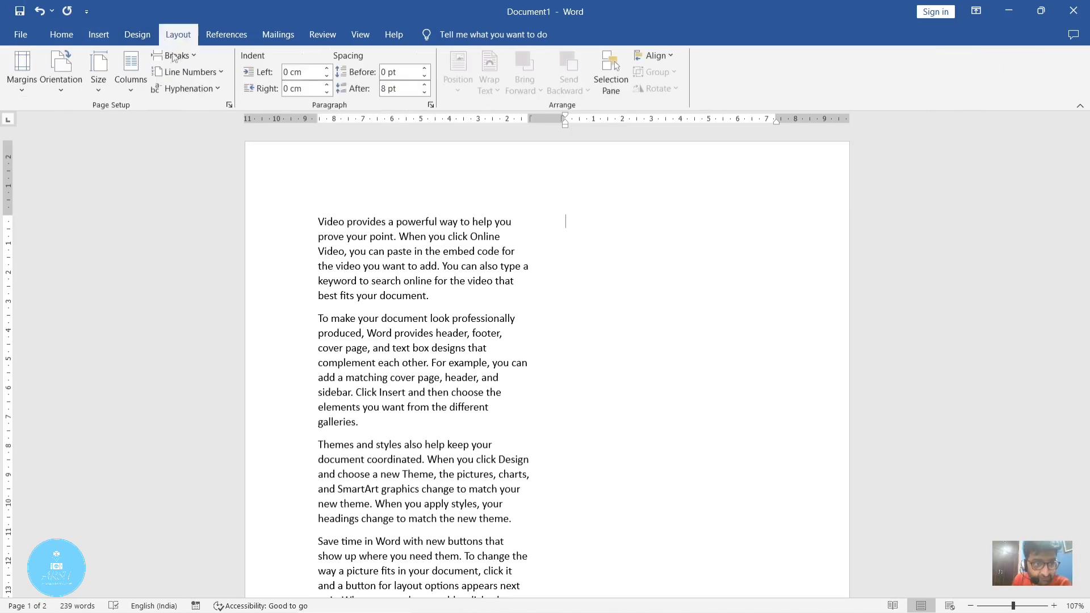
click(142, 94)
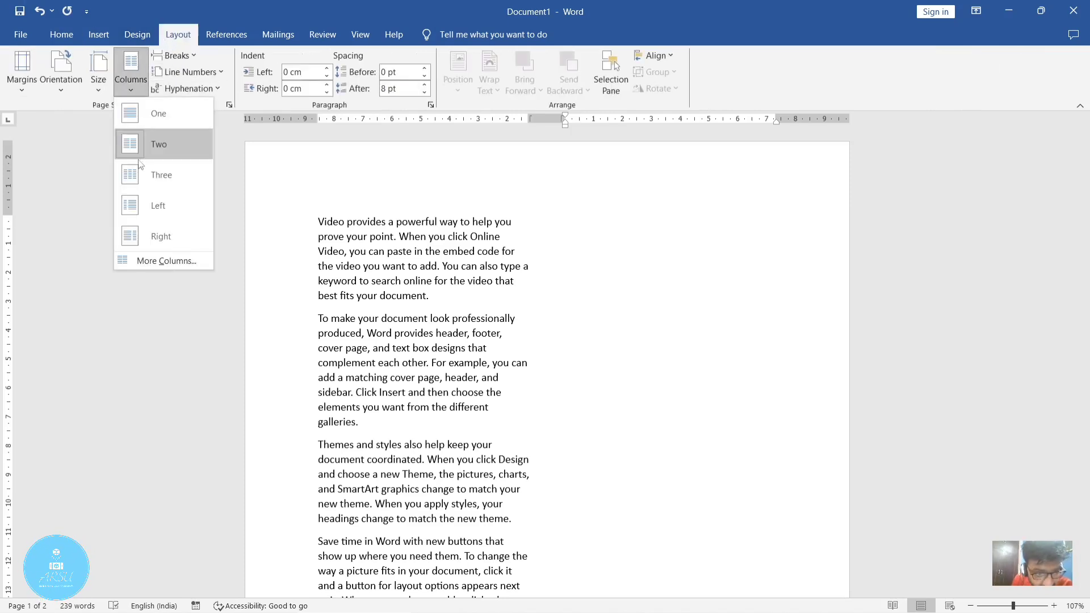
click(154, 260)
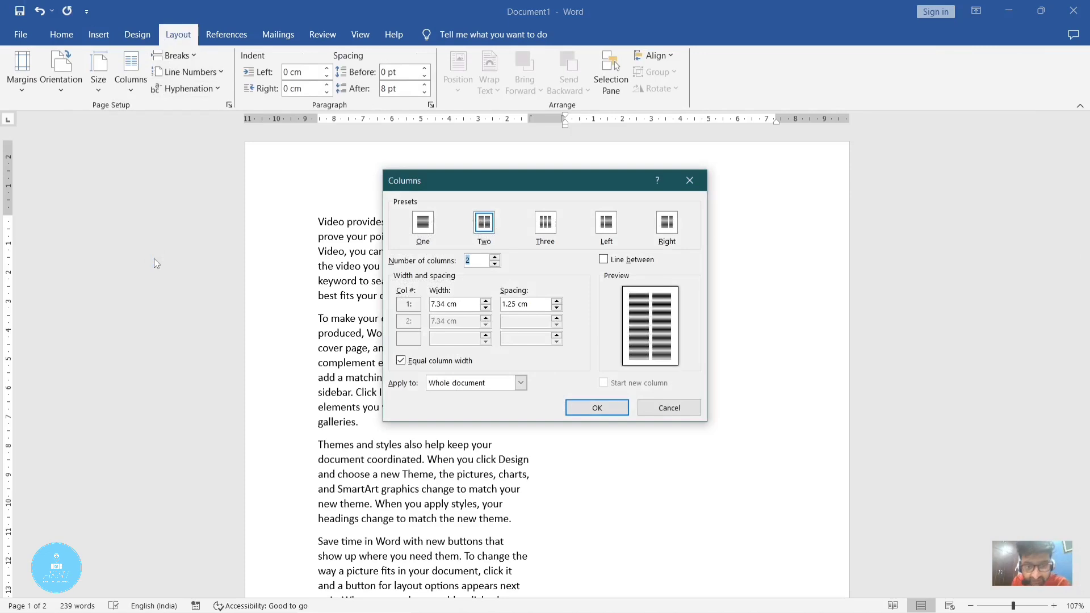
click(495, 257)
drag(495, 257, 495, 257)
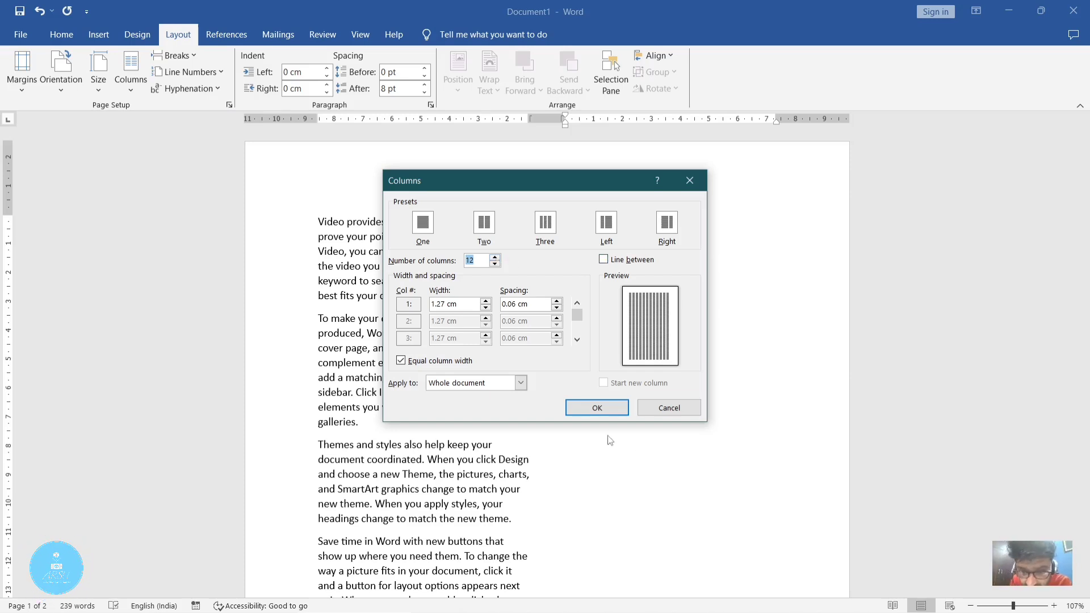
click(597, 408)
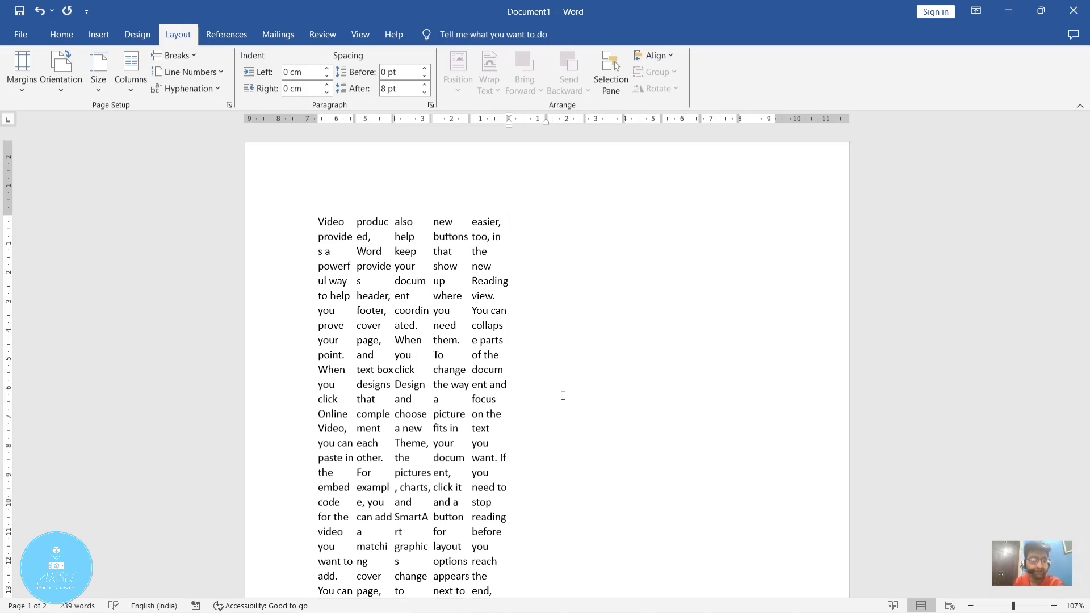
Add a line between the 12 columns of the whole document
click(126, 83)
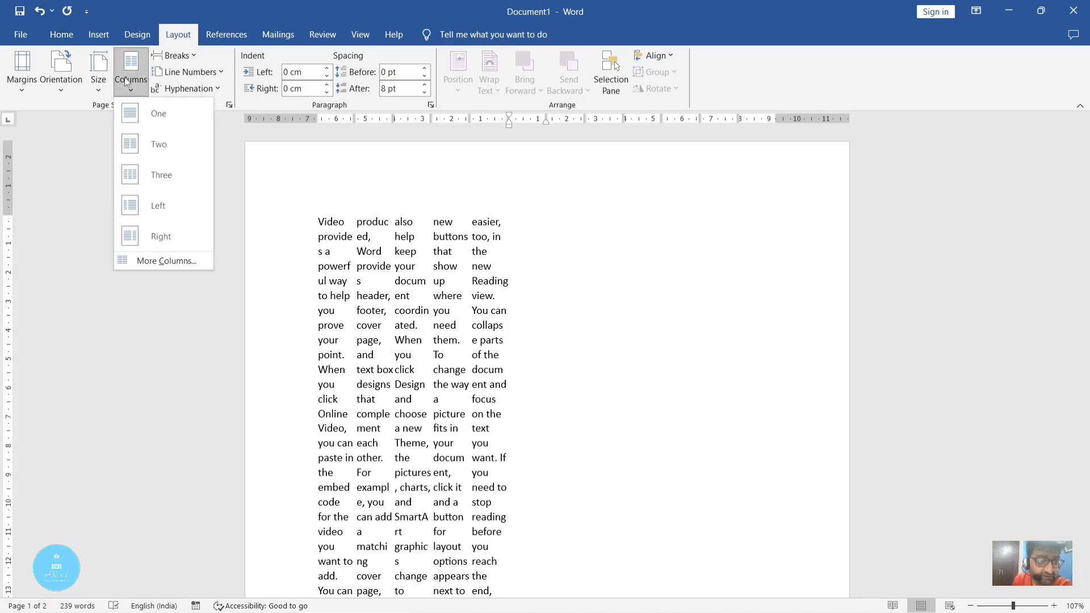
click(180, 261)
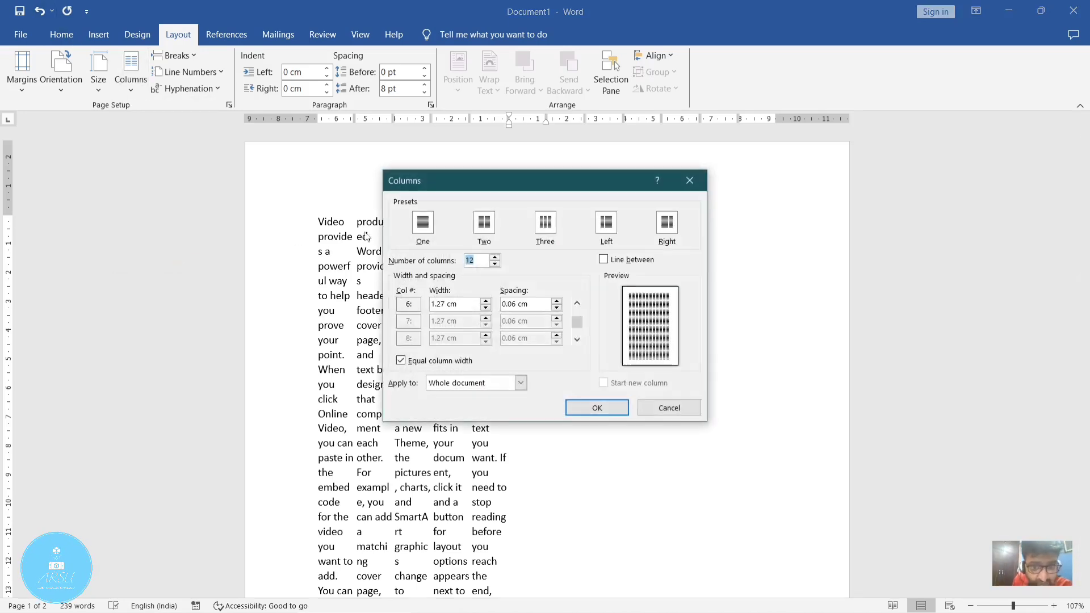
click(605, 260)
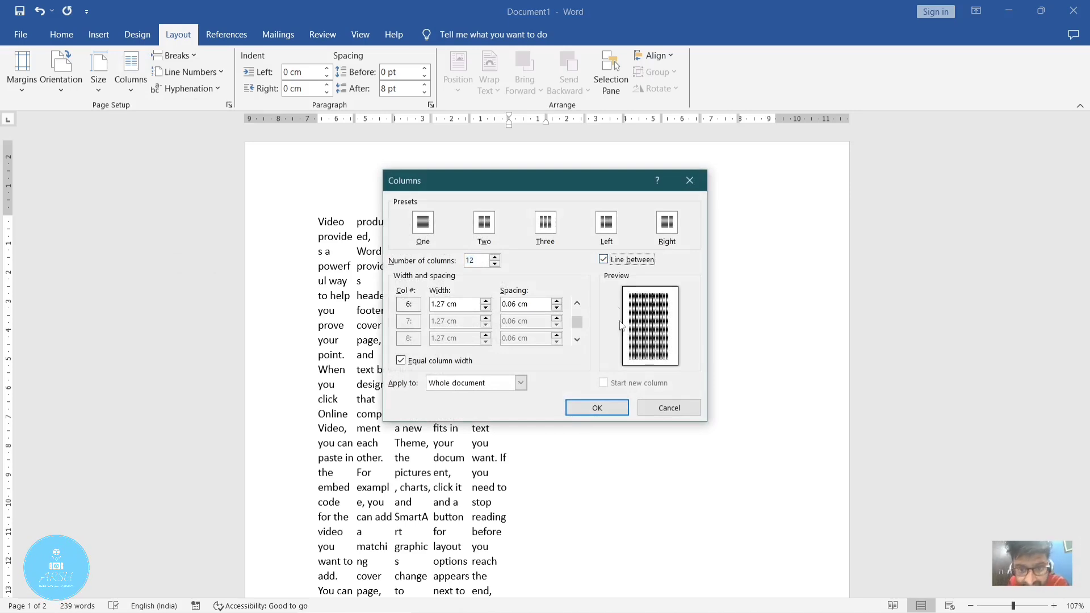
click(610, 412)
Generate more sample text with =rand() on a new line below "another device." in the fifth column
scroll(609, 411, down, 10)
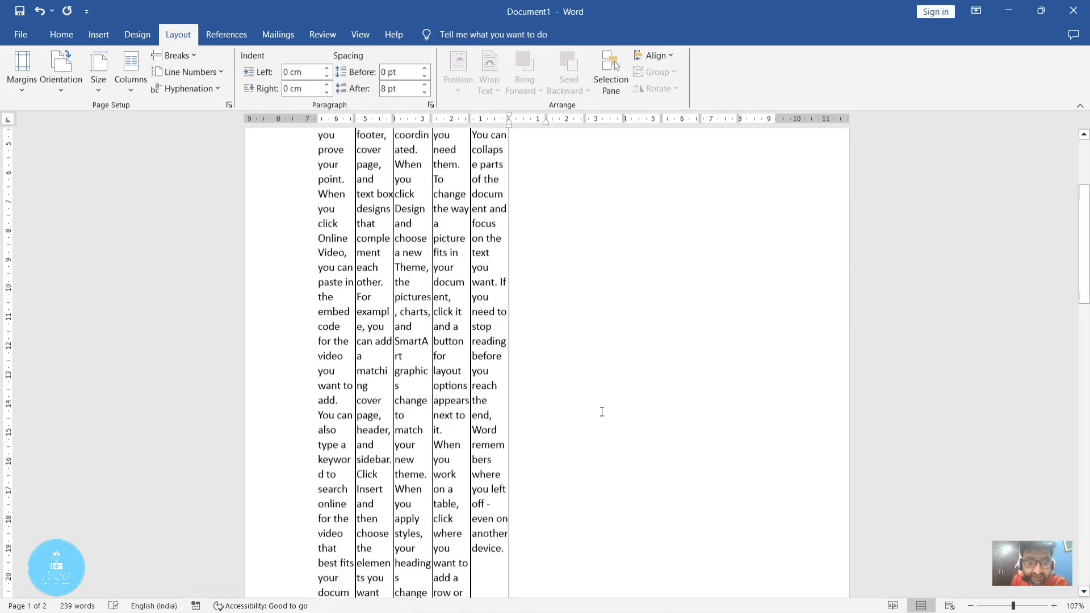
scroll(593, 386, down, 7)
scroll(593, 386, up, 10)
scroll(593, 386, down, 7)
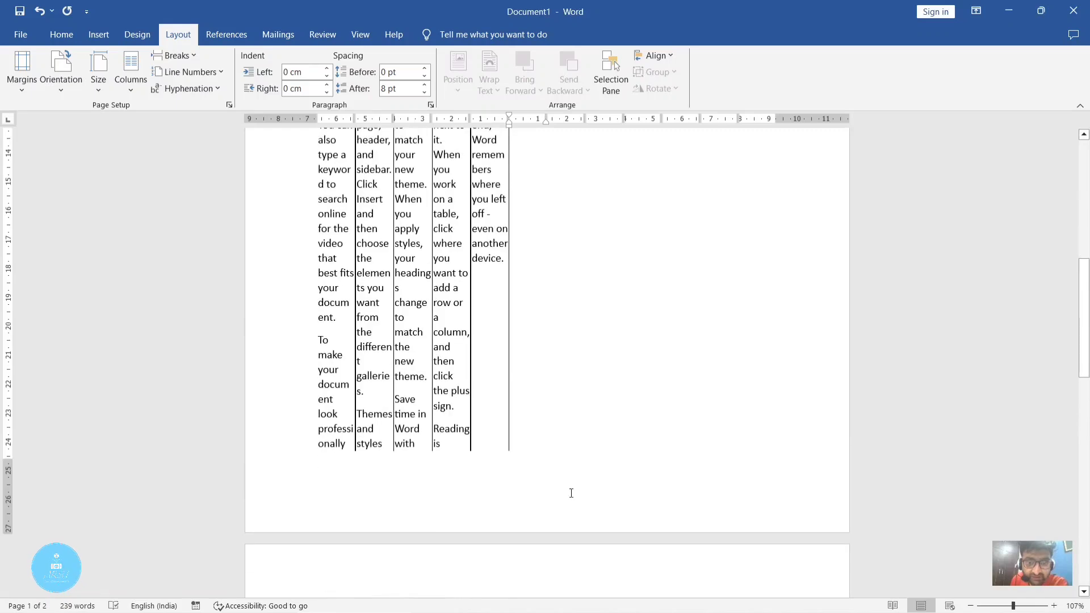
scroll(467, 462, up, 2)
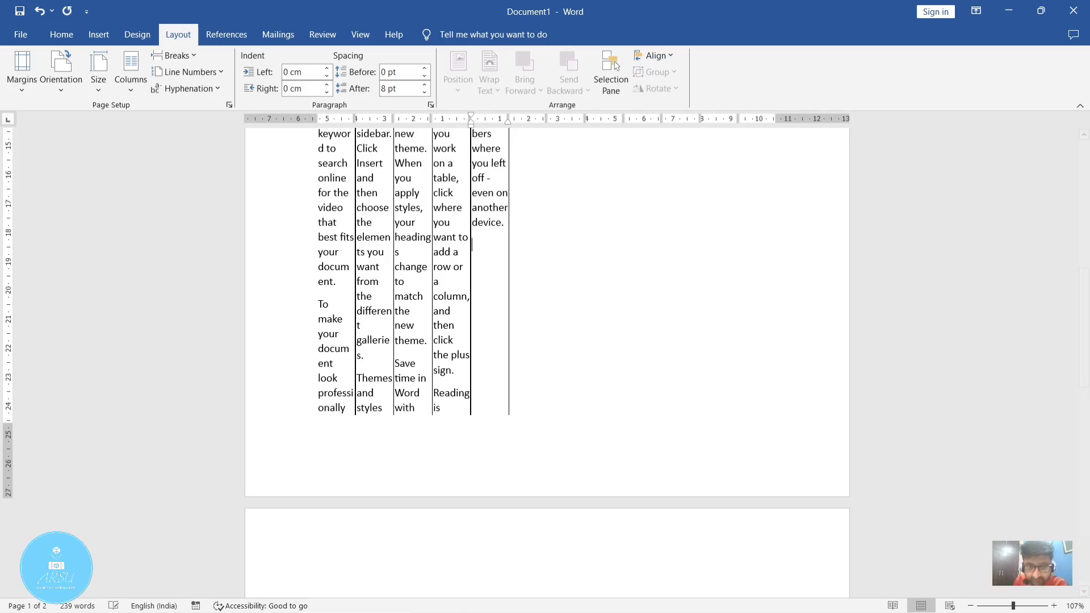
text(=r)
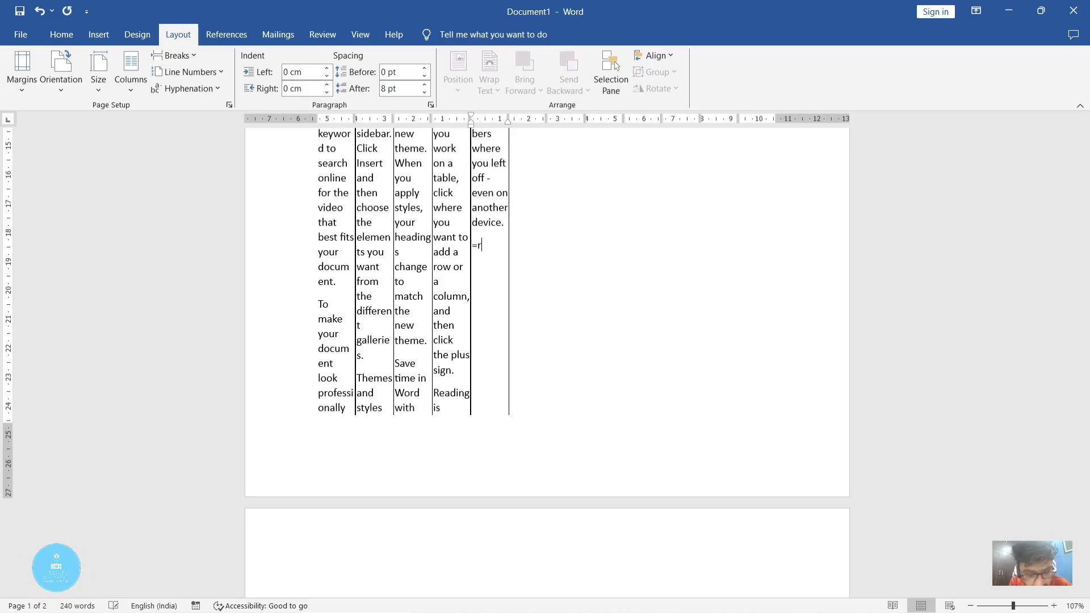
text(and())
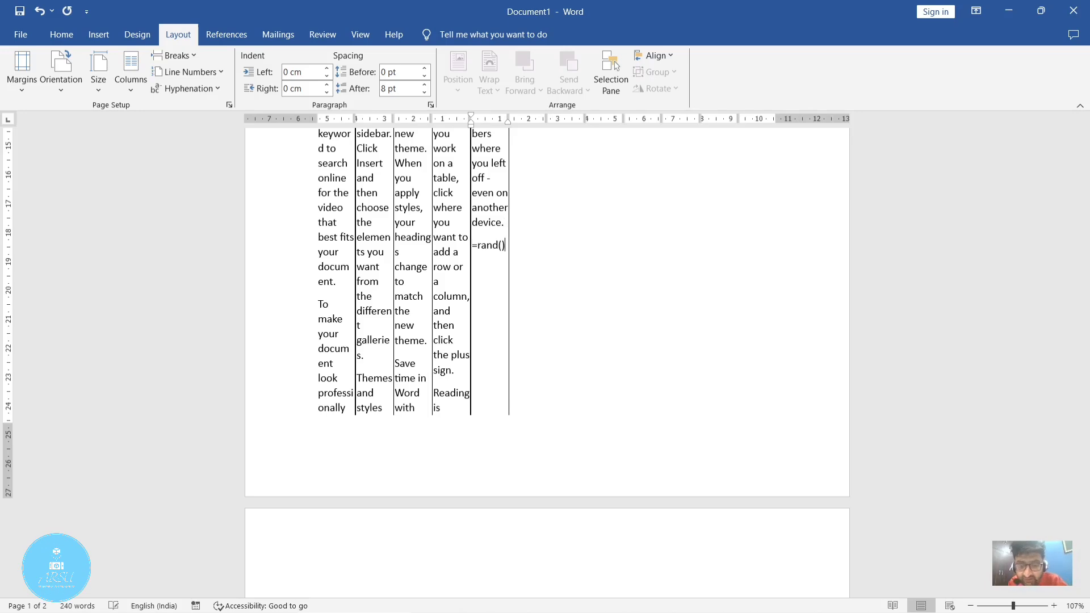
key(Return)
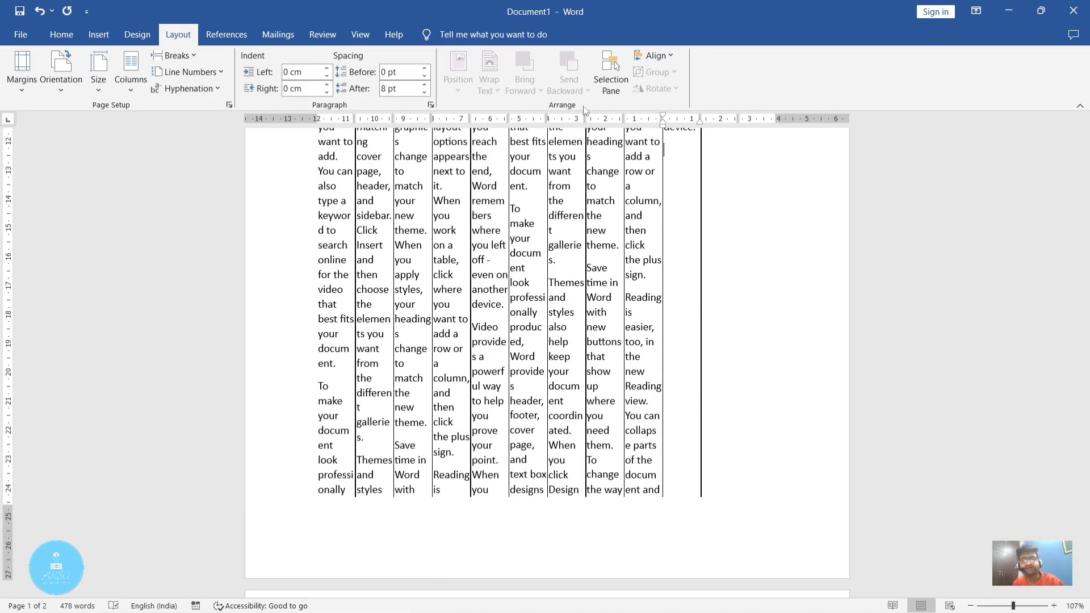
Undo the generated sample text and the earlier break and column changes, back to the single-column text
click(227, 35)
click(61, 34)
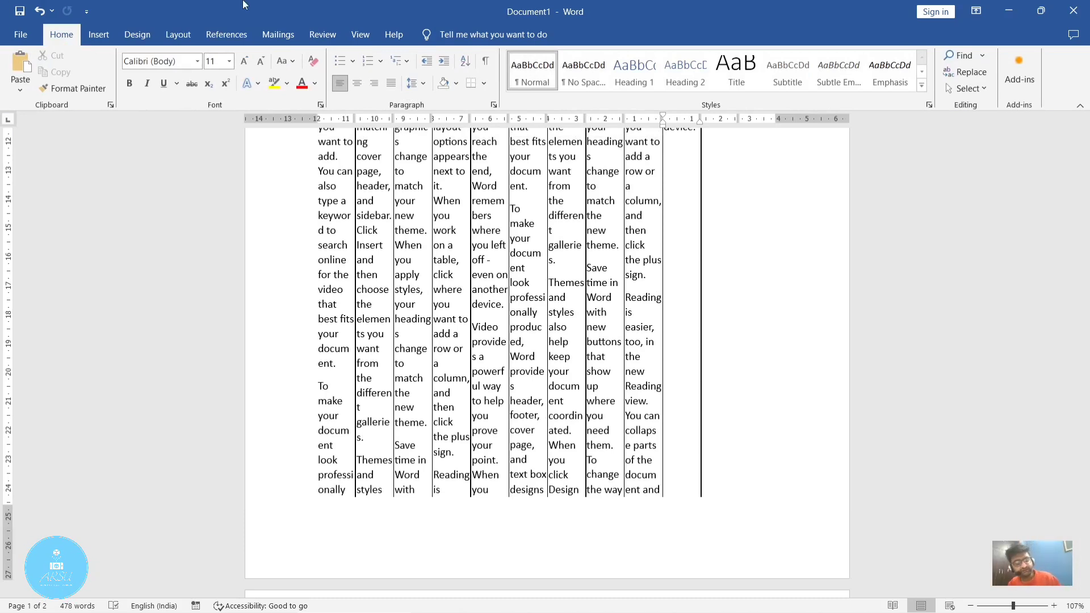
key(ctrl+z)
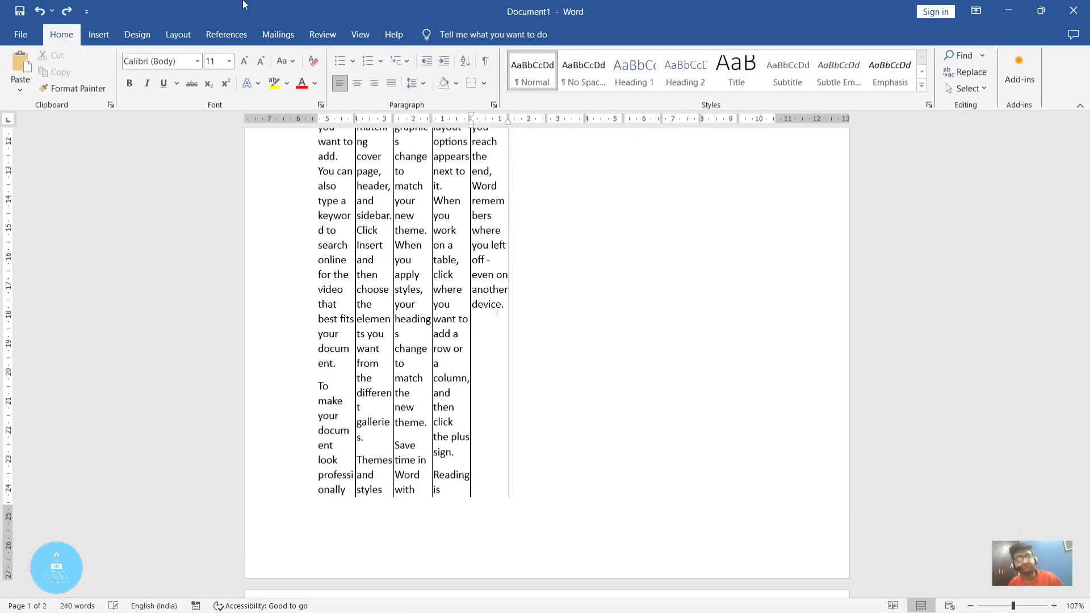
key(ctrl+z)
key(ctrl+z)
key(ctrl+z)
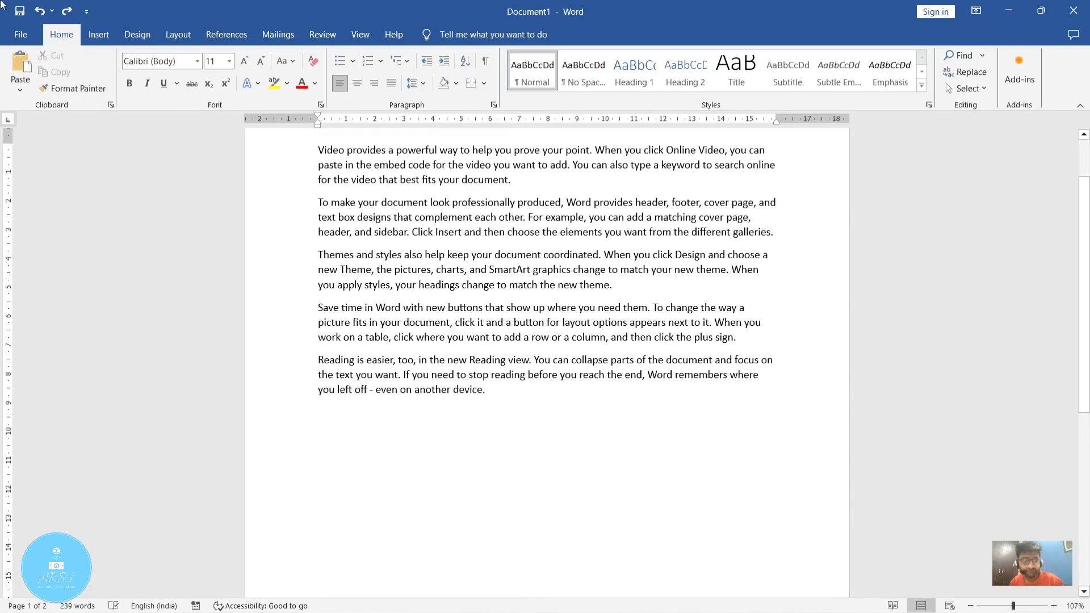
click(176, 35)
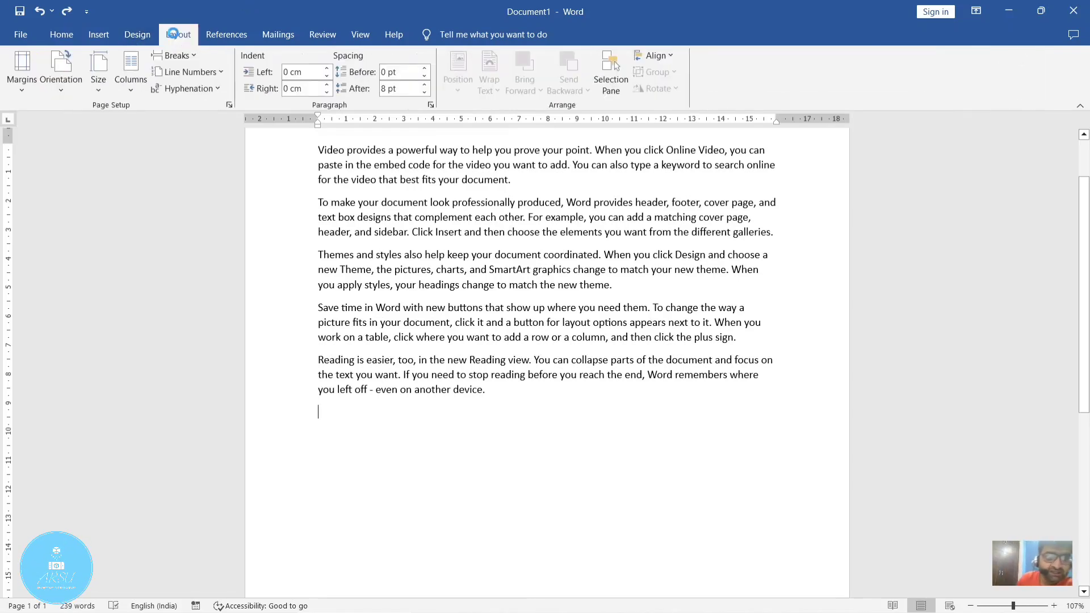
click(138, 94)
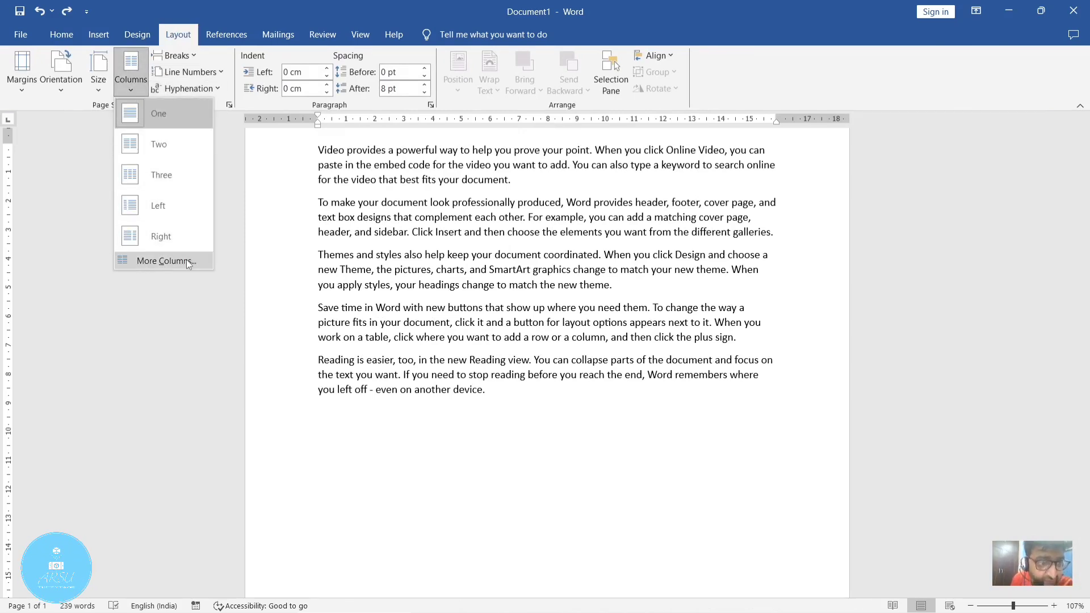
click(166, 261)
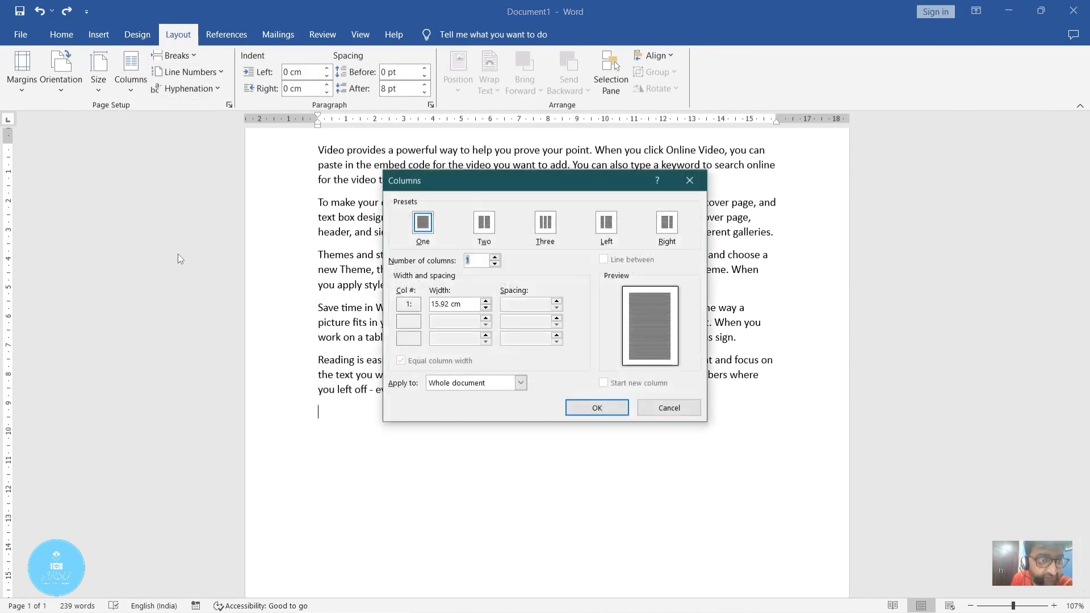
click(689, 180)
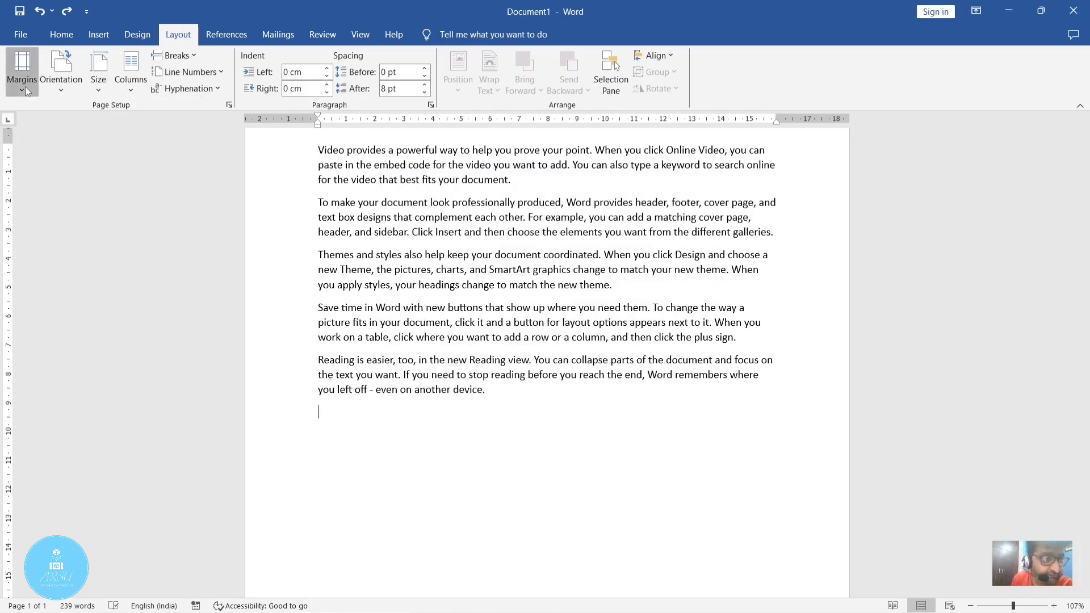
Open the custom margin settings and lower the top margin to 0.4 cm
click(25, 86)
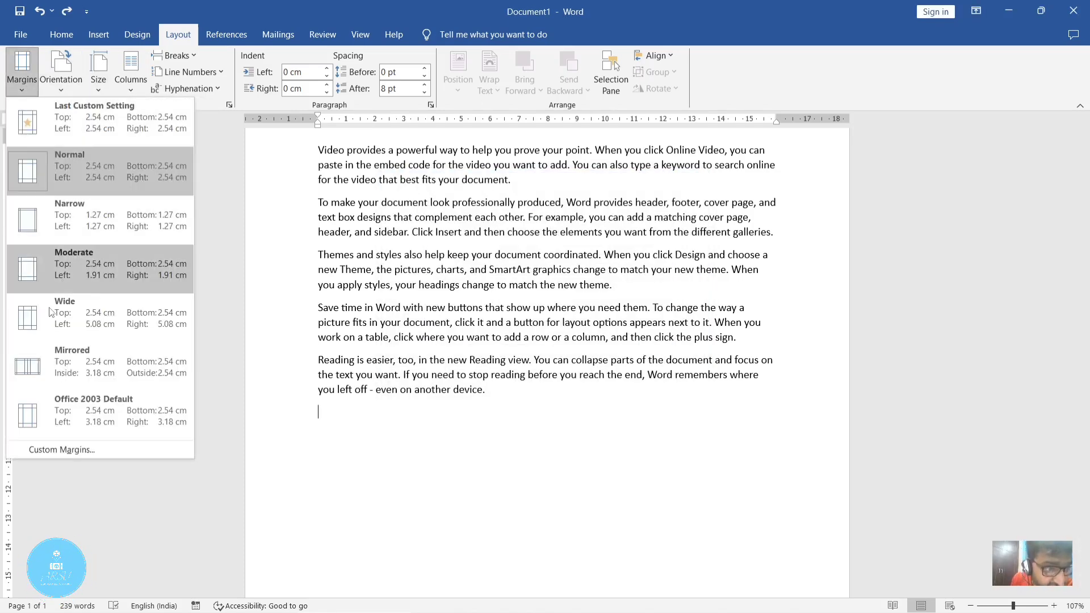
click(59, 449)
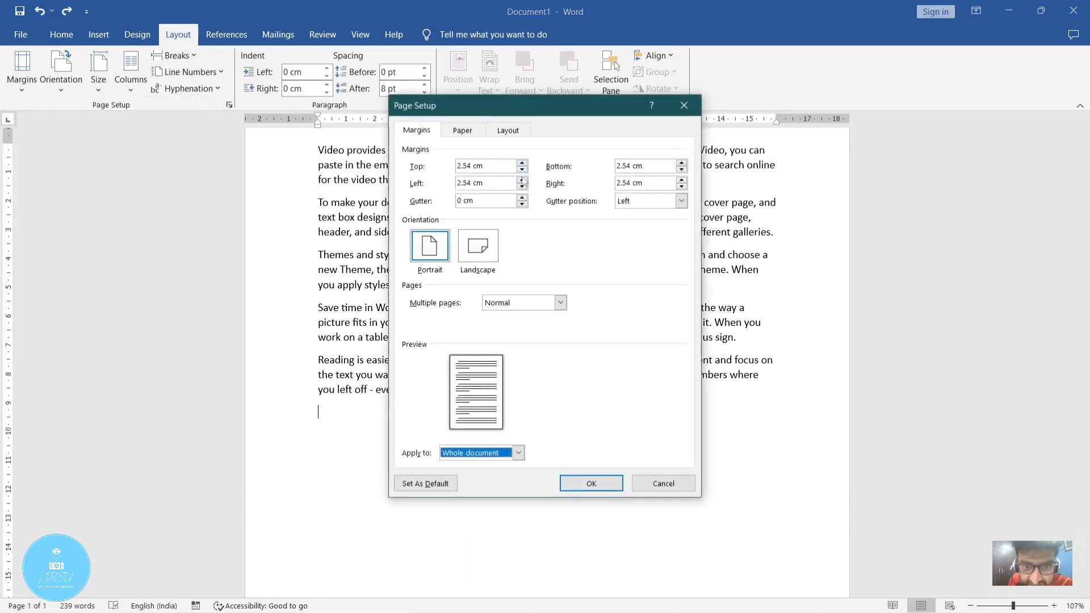
click(522, 169)
click(522, 170)
click(522, 169)
click(521, 169)
click(524, 170)
click(525, 170)
click(524, 170)
click(525, 170)
click(524, 171)
click(522, 169)
click(522, 170)
Lower the bottom margin to 0.4 cm, let Word fix the margins to the printable area, and apply them
click(681, 170)
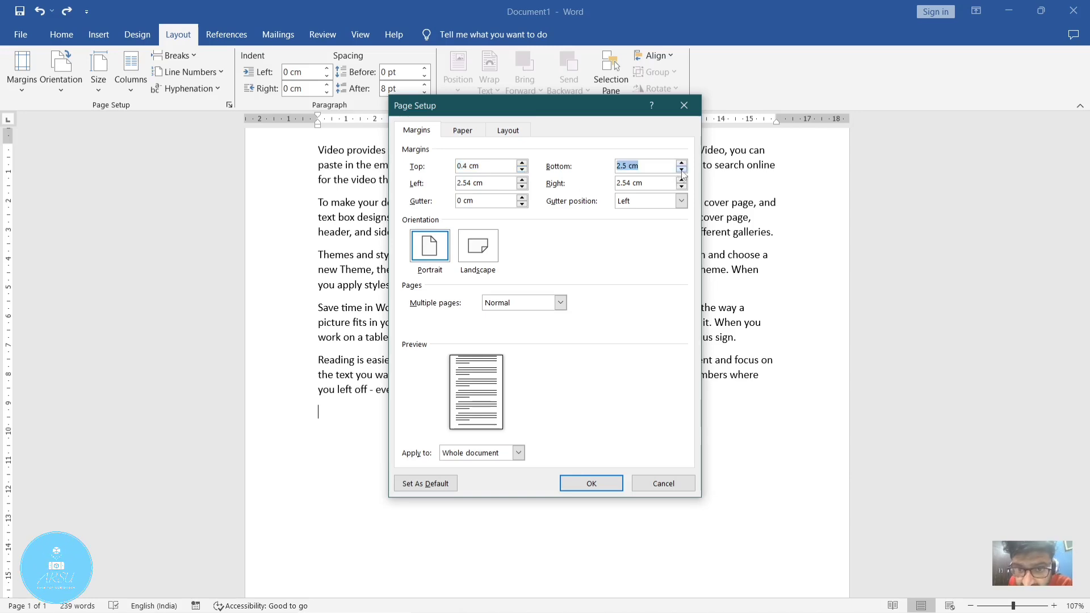
click(681, 170)
click(681, 170)
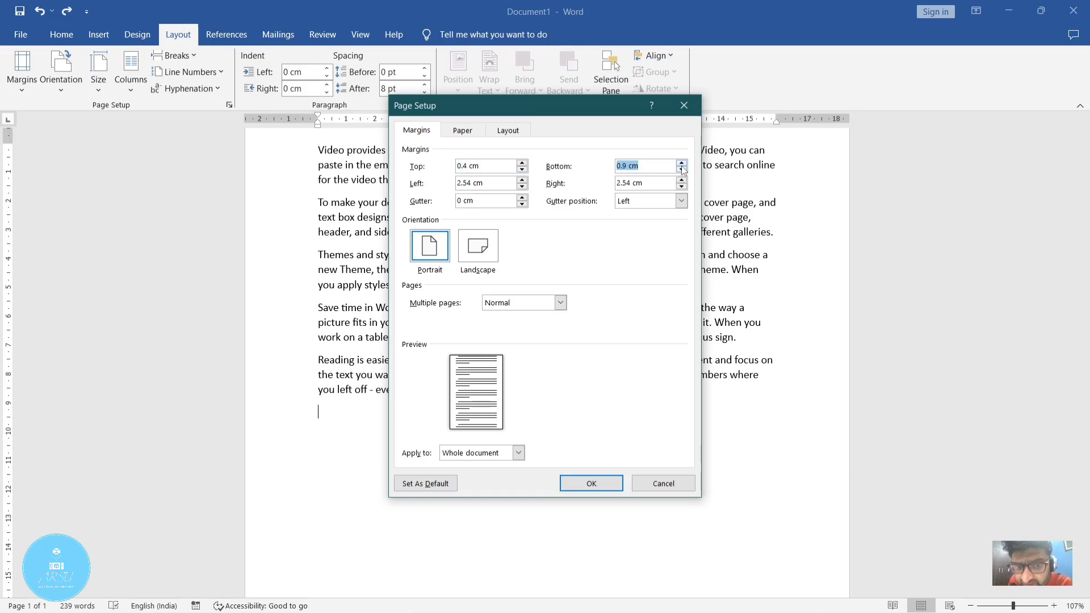
click(682, 164)
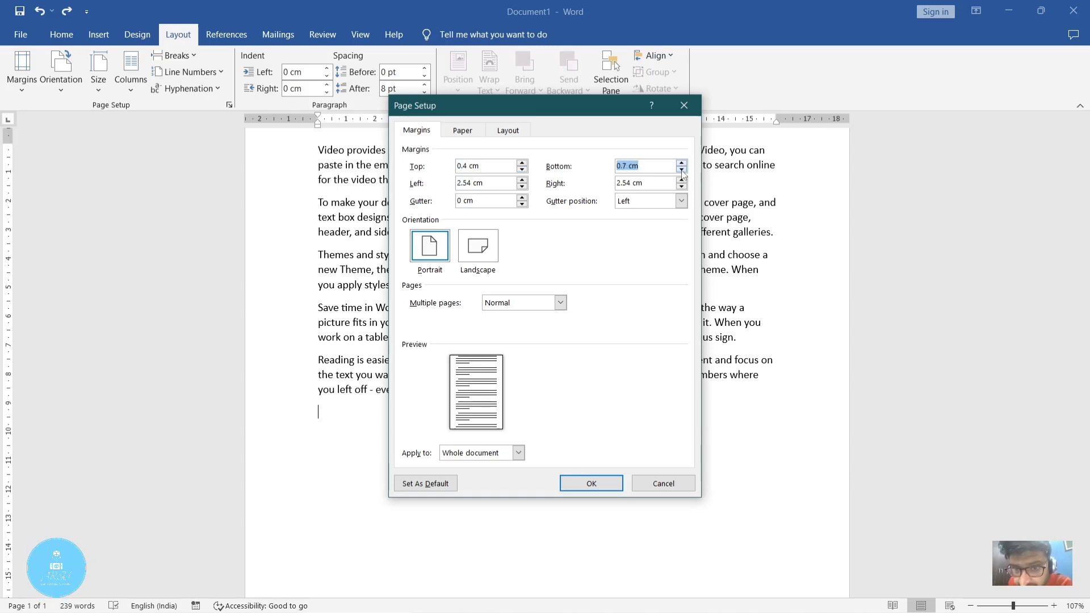
click(584, 482)
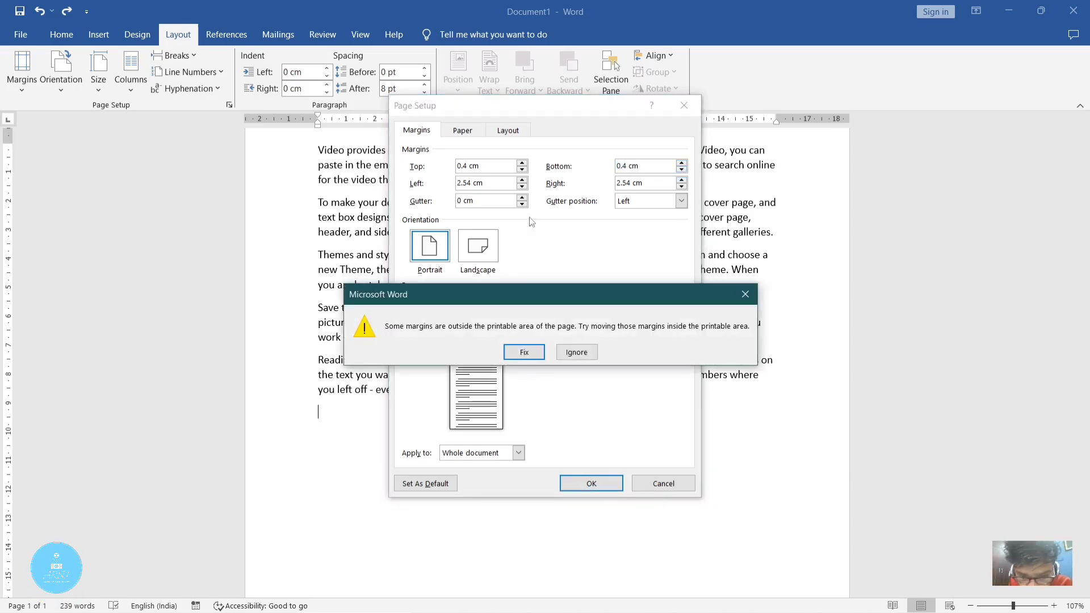
click(535, 353)
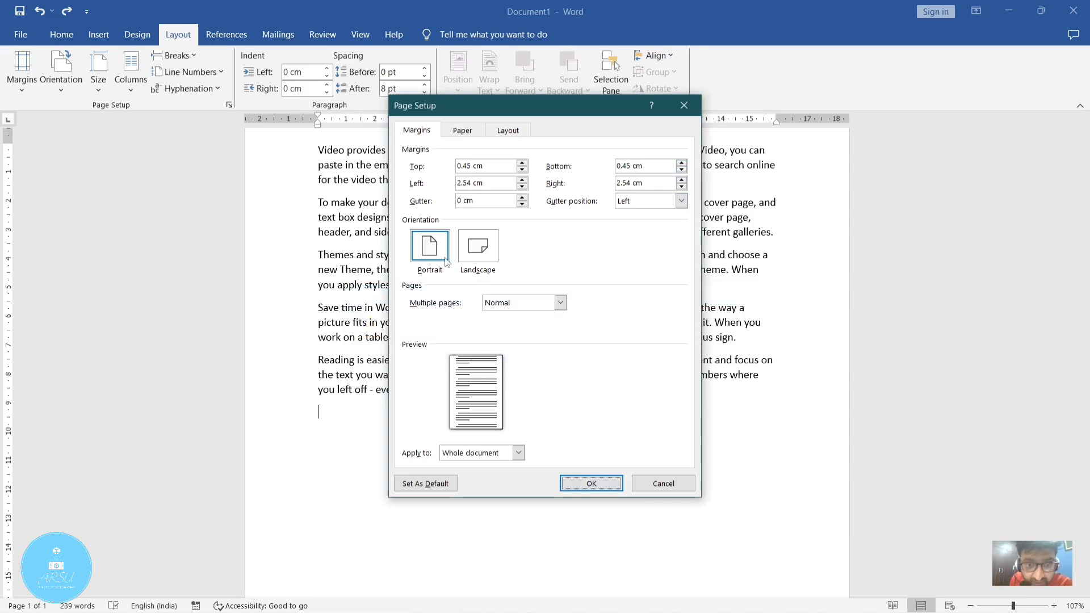
click(609, 481)
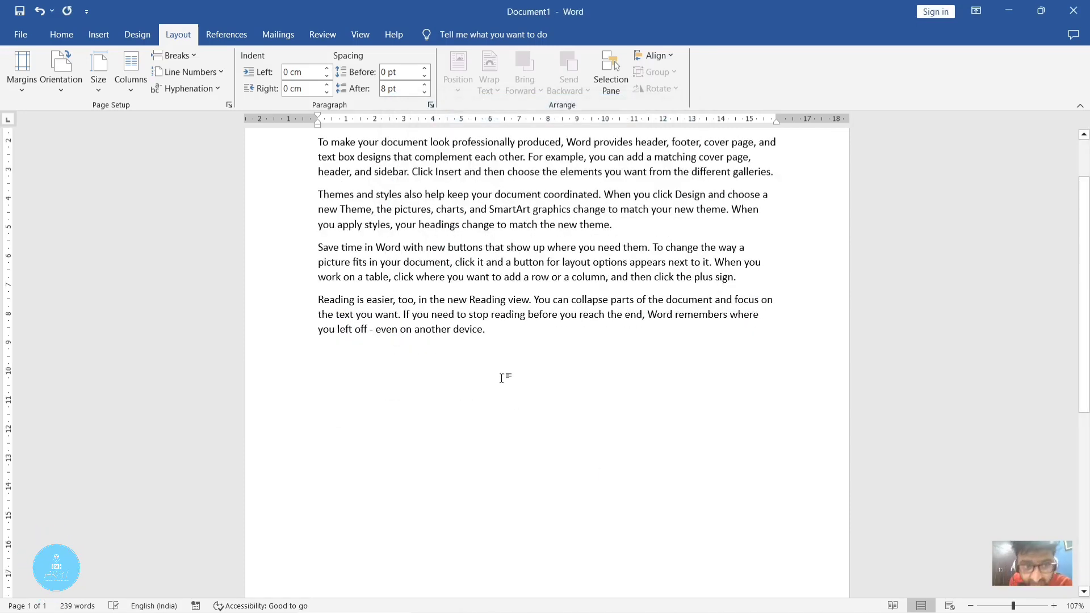
Set the custom left and right page margins to 0.4 cm and apply them to the whole document
scroll(569, 349, down, 5)
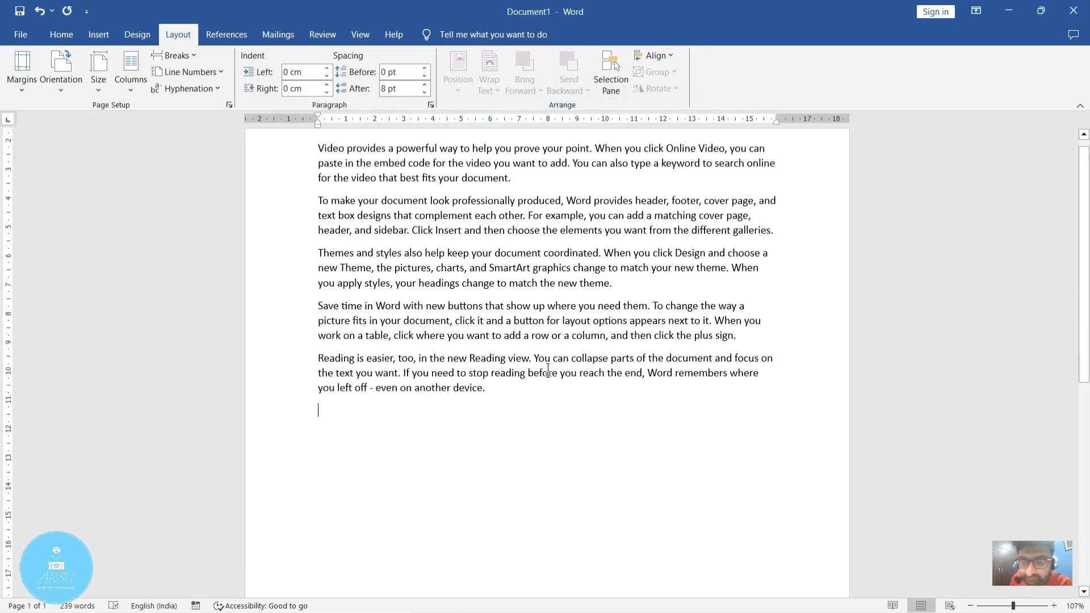
scroll(569, 349, up, 5)
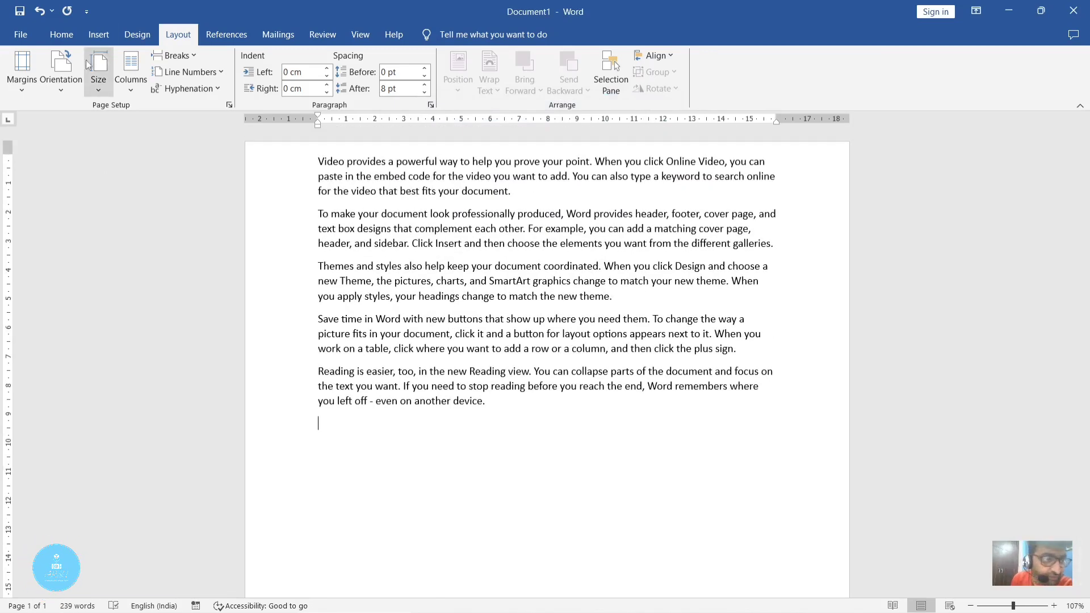
click(30, 83)
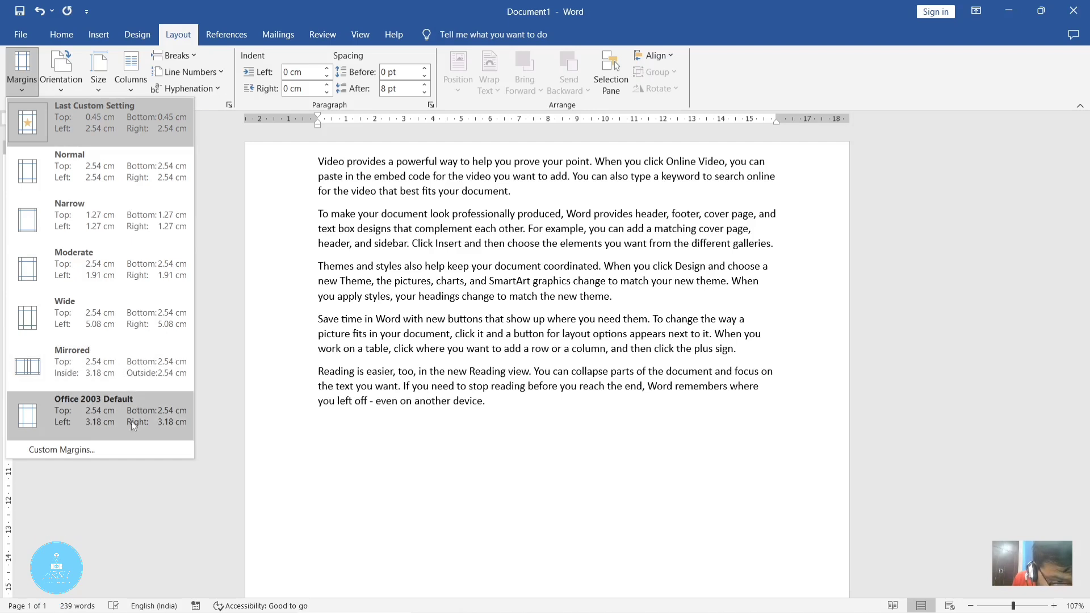
click(102, 450)
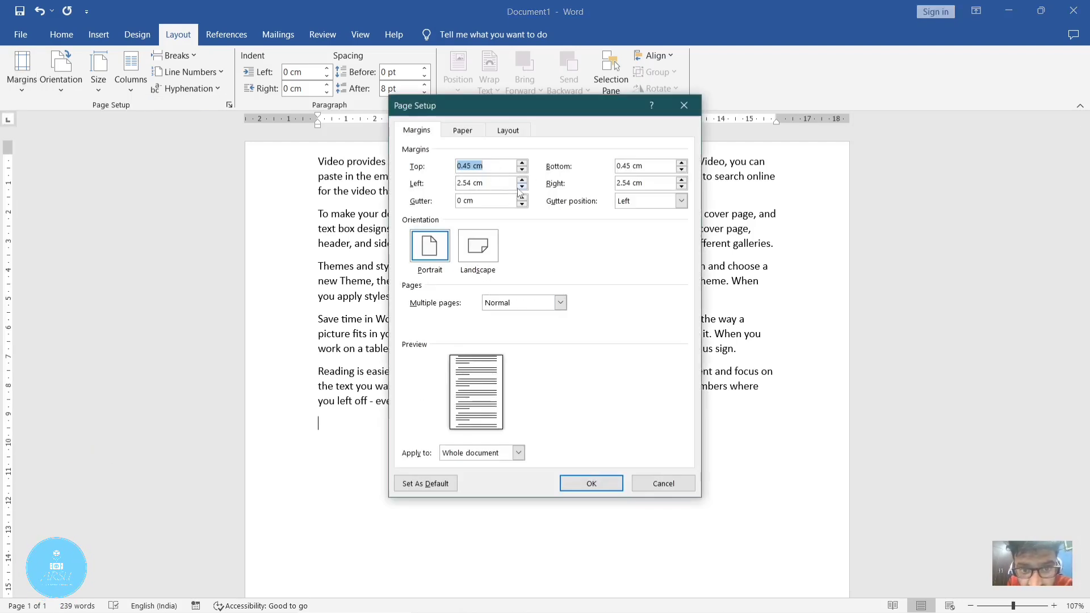
click(521, 186)
click(521, 187)
click(521, 188)
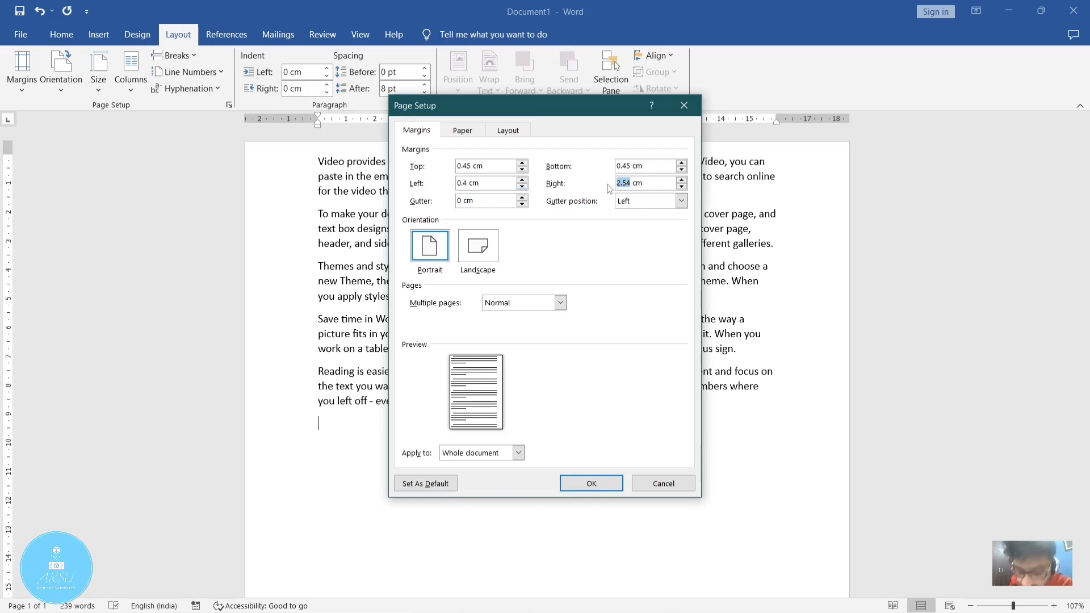
text(0.4)
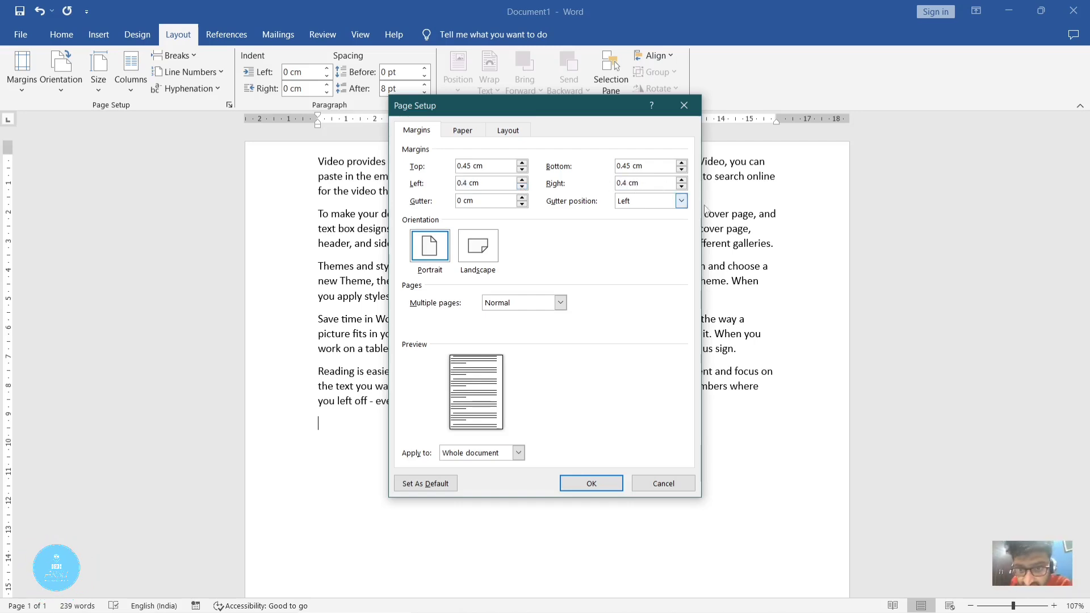
click(585, 488)
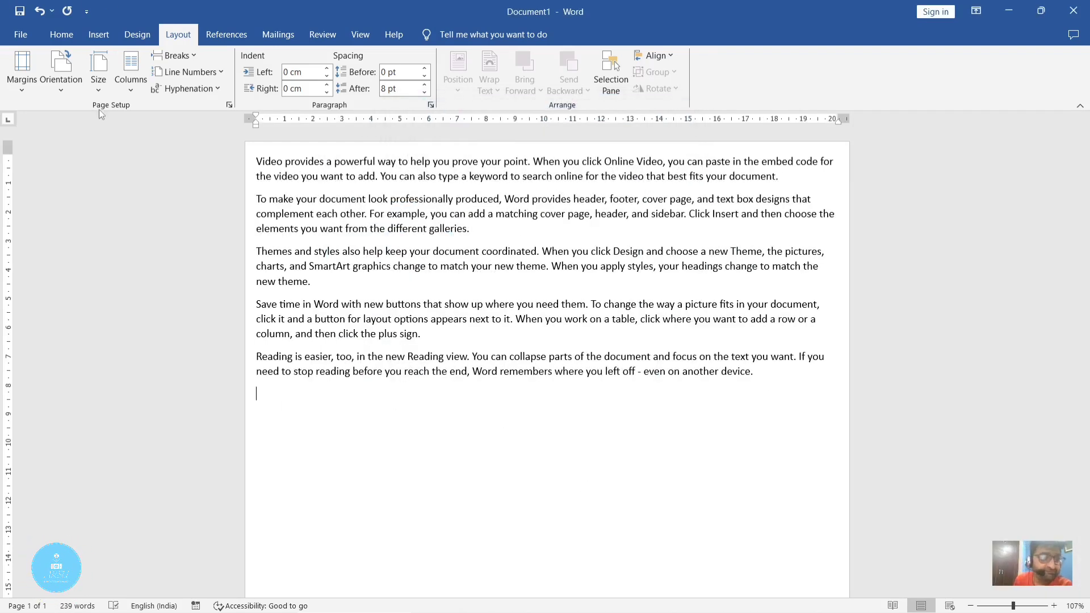
Split the whole document into 15 equal-width columns using the custom column settings
click(135, 90)
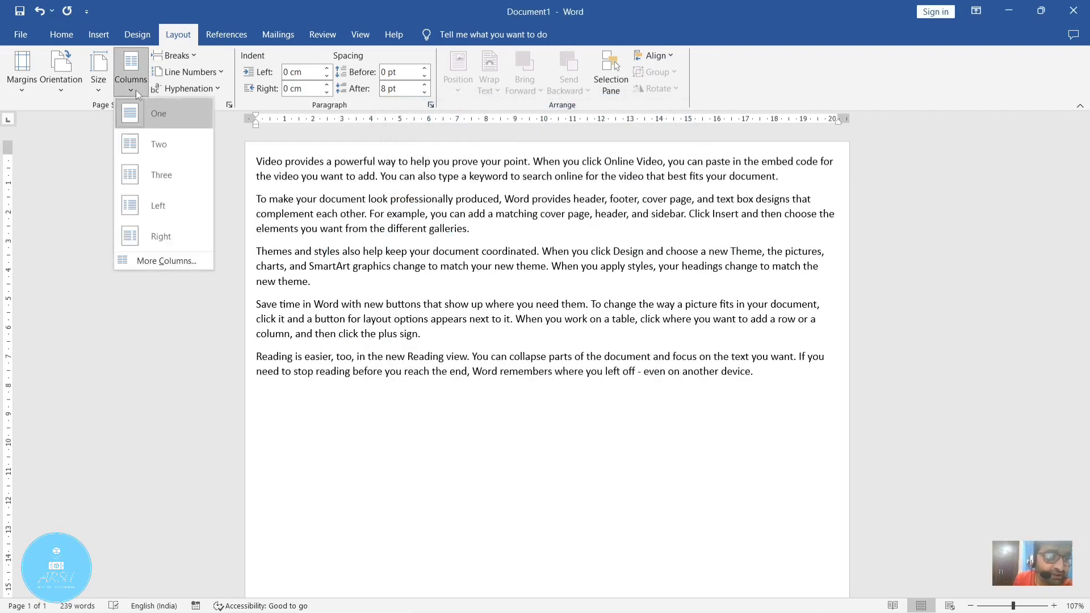
click(158, 261)
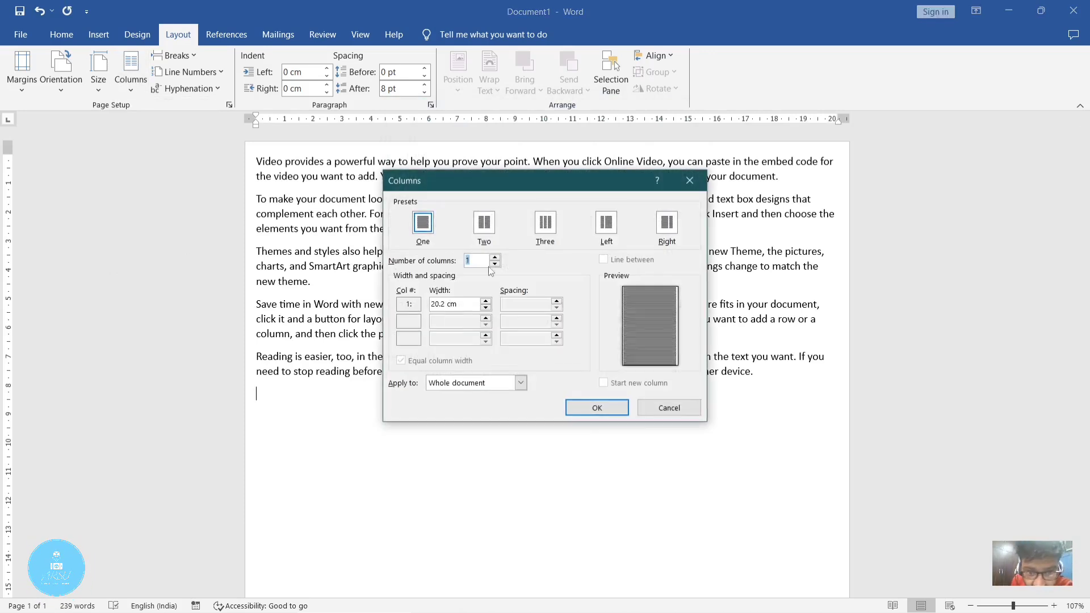
click(497, 259)
click(497, 259)
click(497, 259)
click(497, 259)
click(497, 259)
click(496, 257)
click(496, 257)
click(496, 258)
click(496, 257)
click(496, 258)
click(496, 258)
click(496, 257)
click(496, 258)
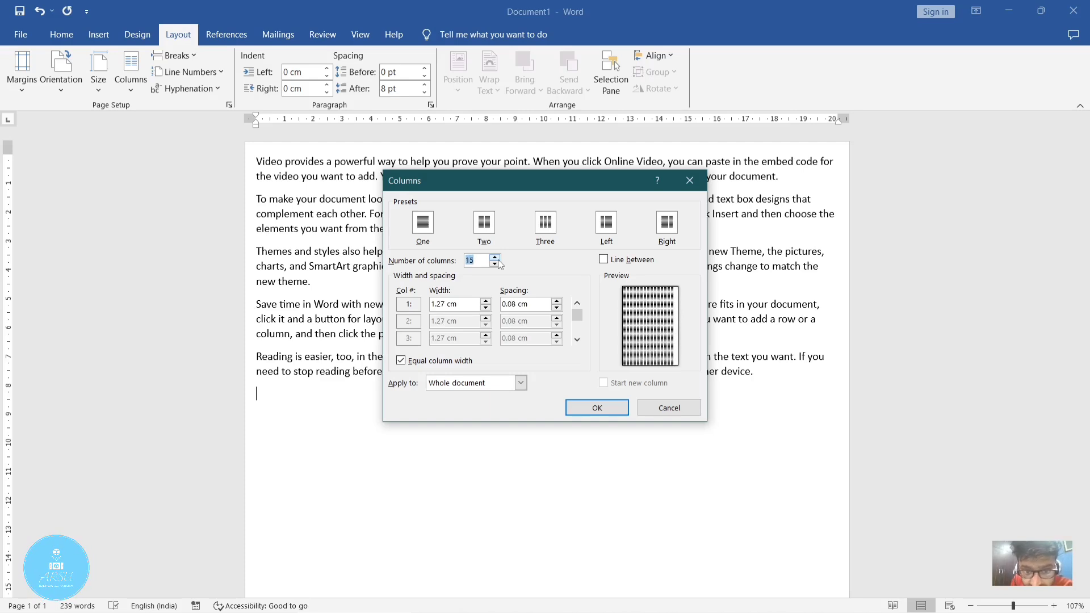
click(623, 411)
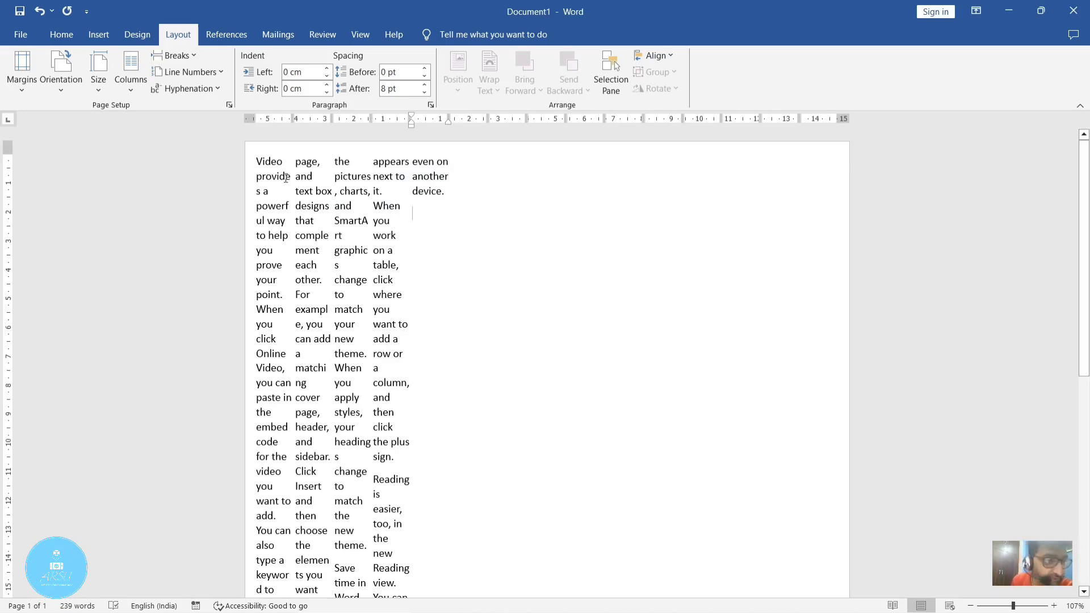
Reopen the custom column settings and try switching off equal column width for the 15 columns
click(134, 93)
click(171, 260)
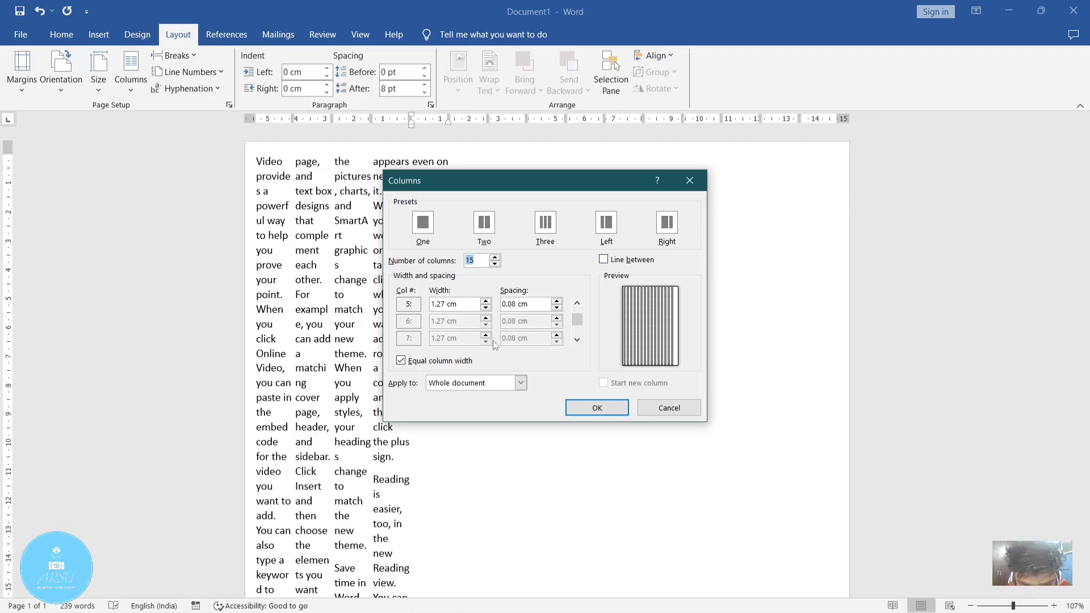
click(421, 366)
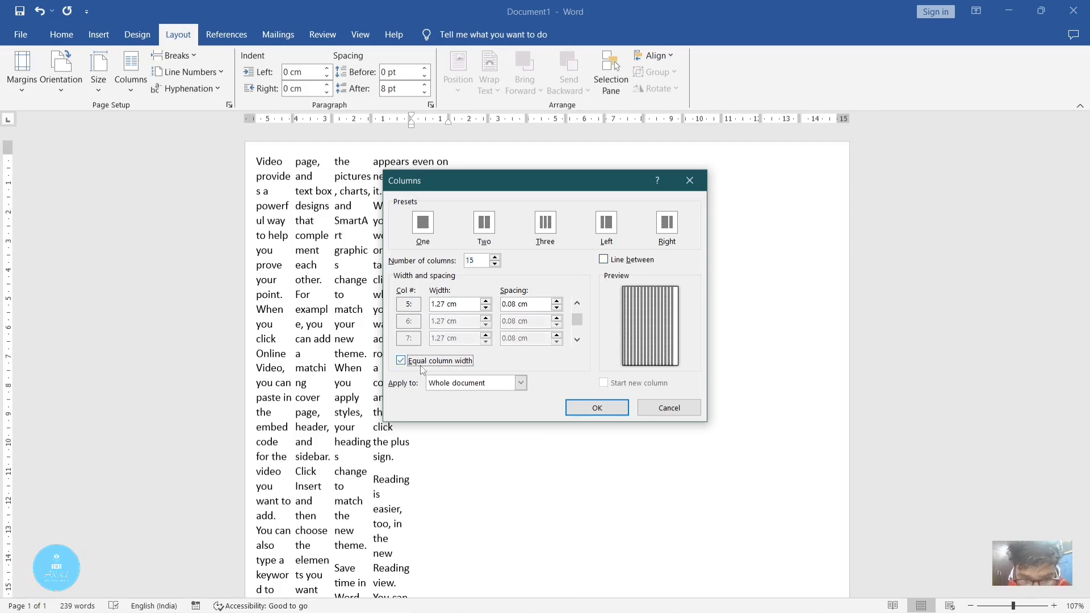
click(421, 370)
click(421, 366)
click(421, 366)
click(421, 366)
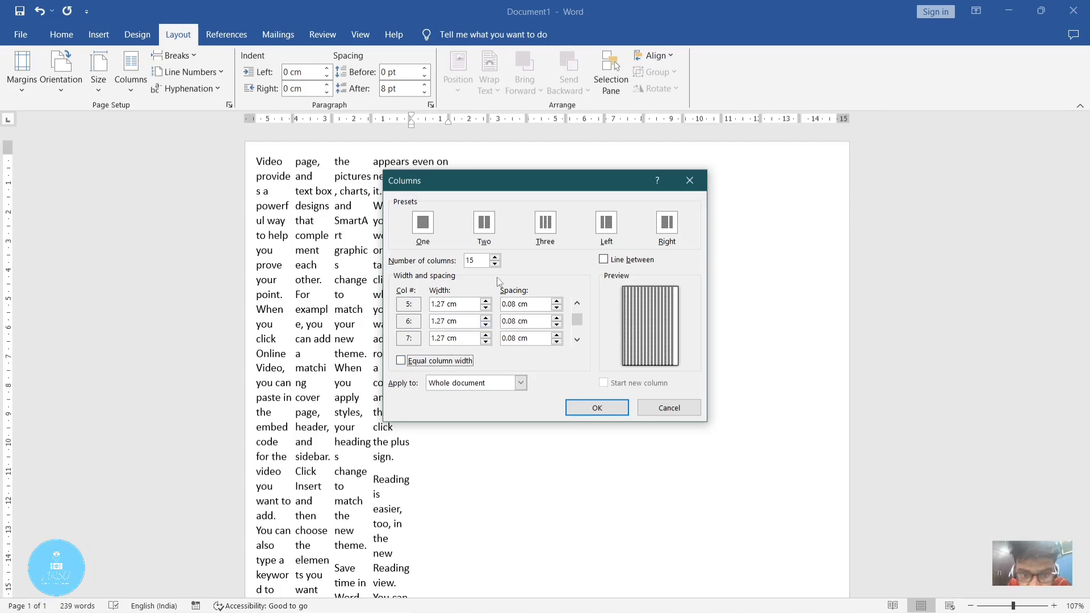
Examine which parts of the document the column settings can apply to, and close the settings without applying changes
click(454, 384)
click(454, 391)
click(453, 384)
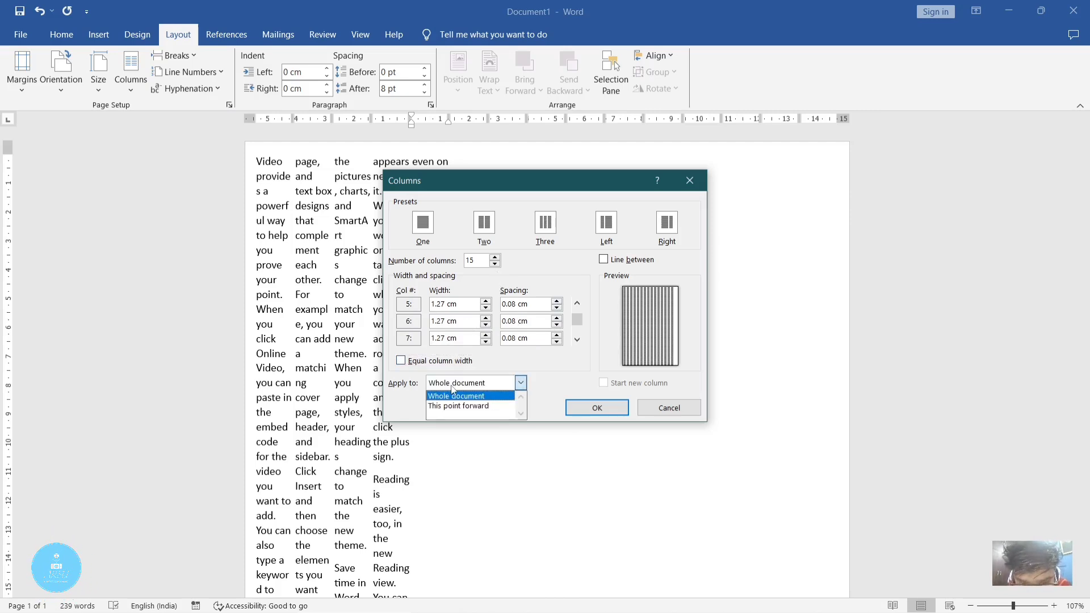
click(453, 390)
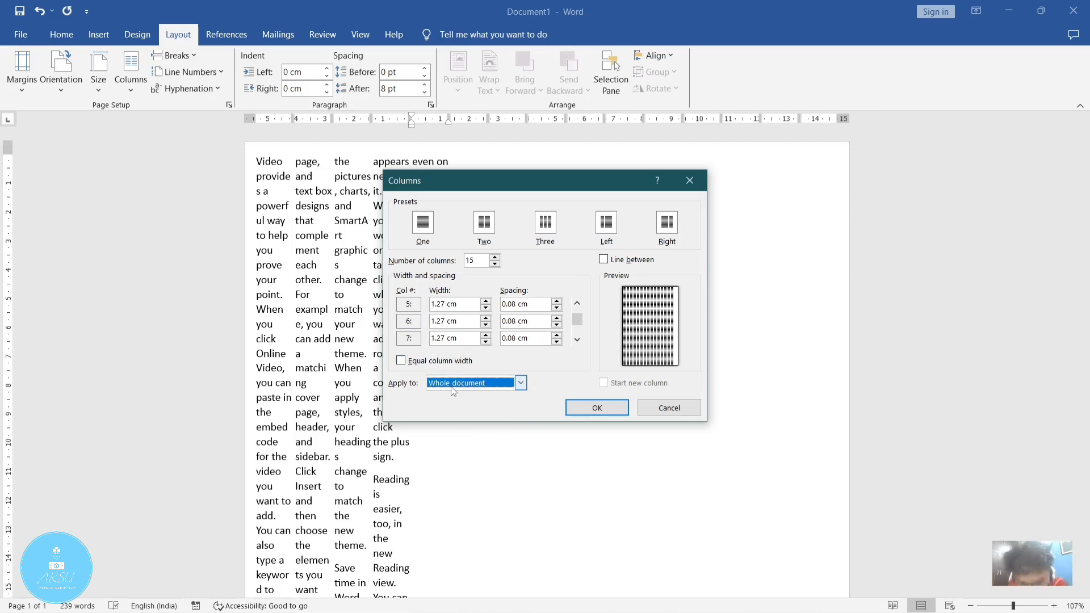
click(454, 387)
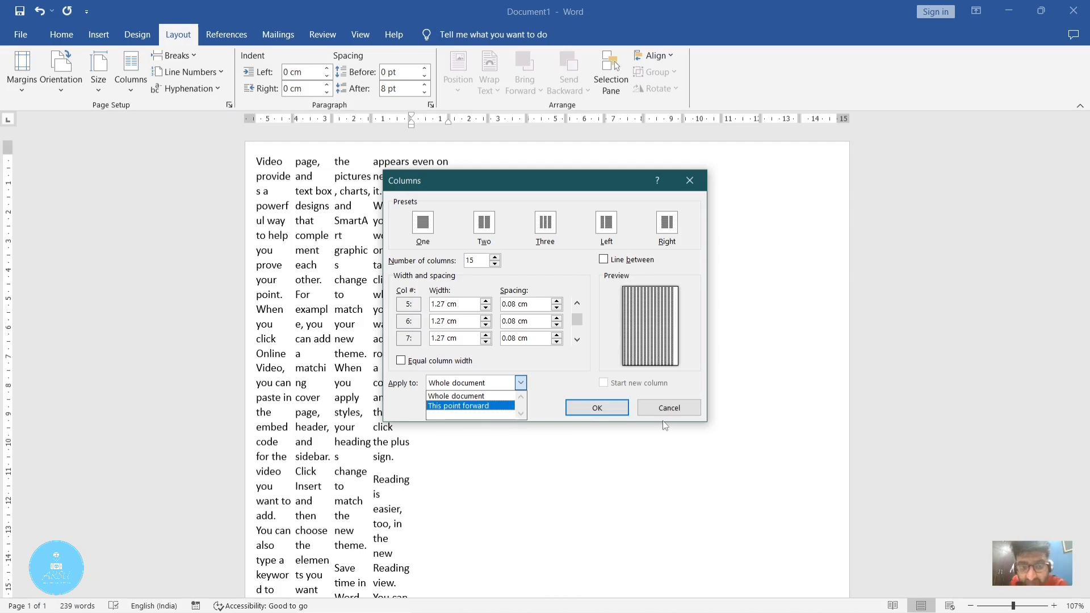
click(543, 260)
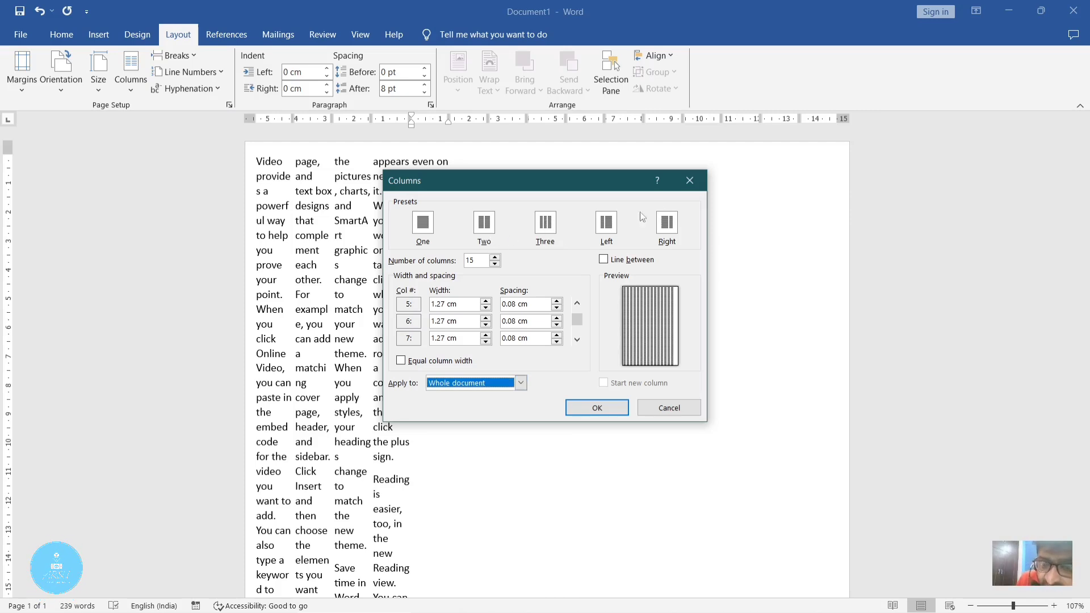
click(688, 182)
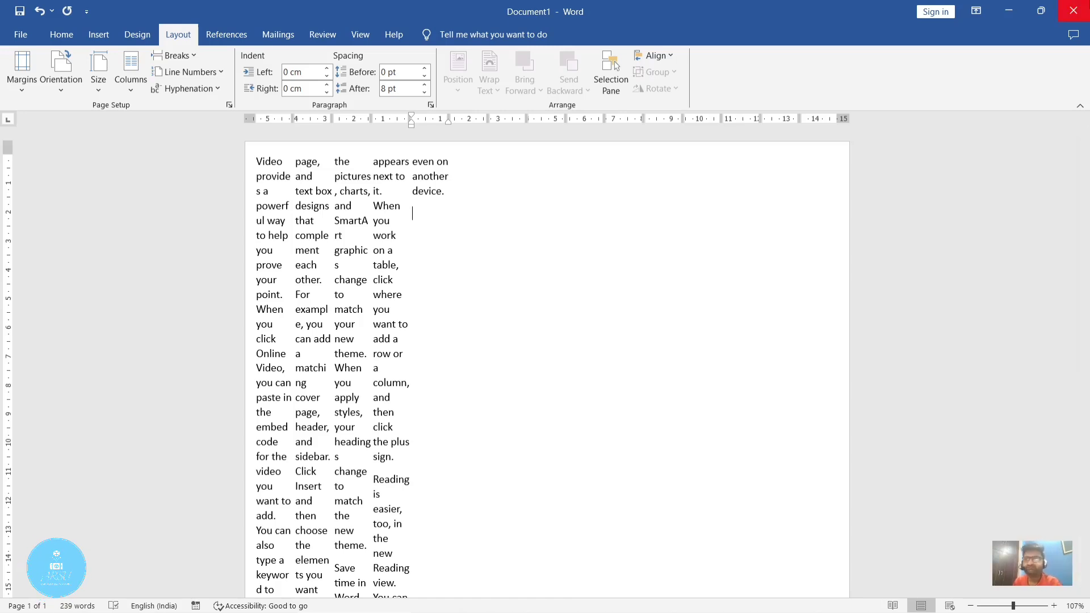
Close the document without saving the changes
click(1073, 10)
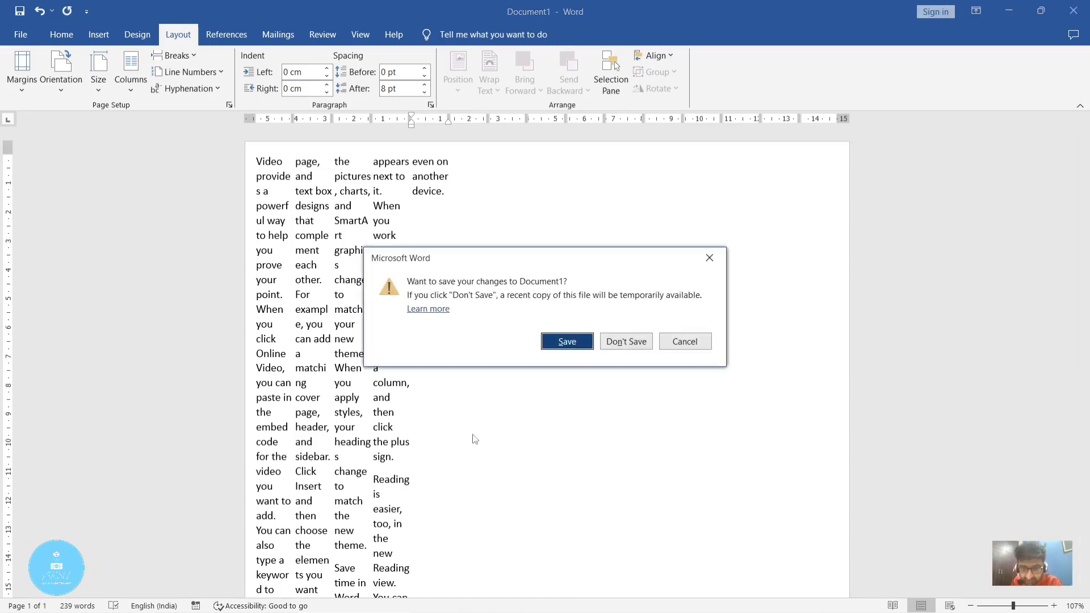
click(626, 342)
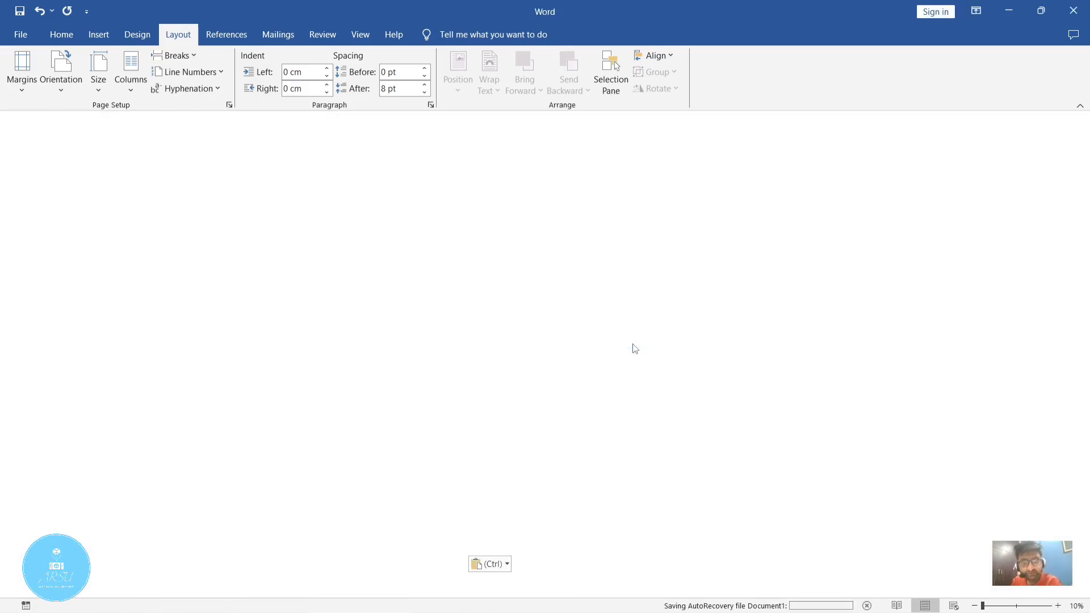